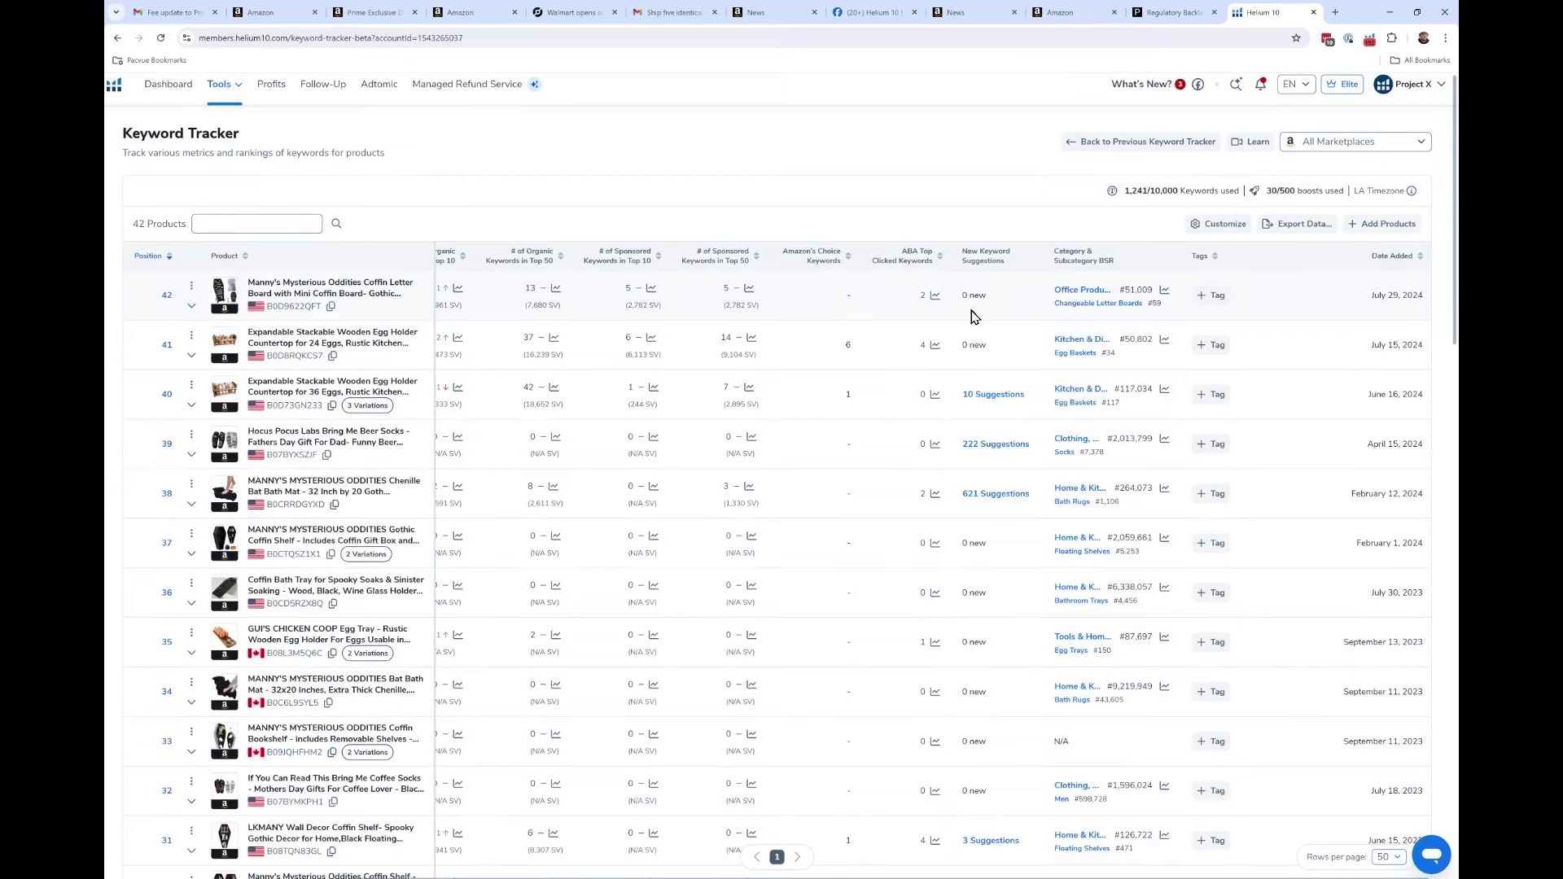
Examine the keyword suggestions, category and subcategory BSR, tags and date-added columns of the tracked products
scroll(971, 310, up, 5)
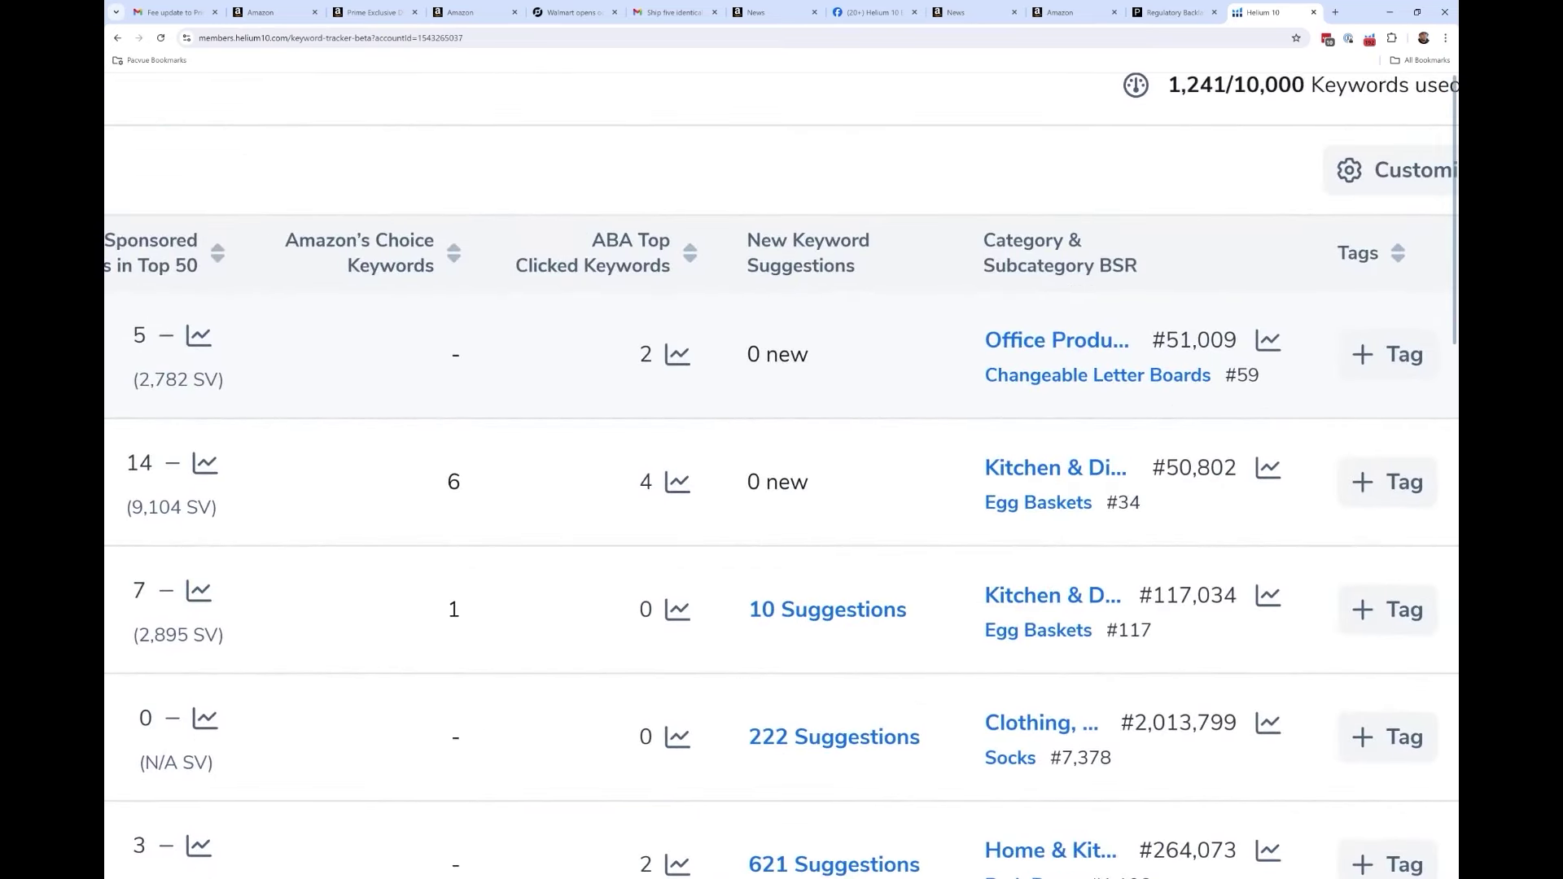
scroll(781, 472, down, 4)
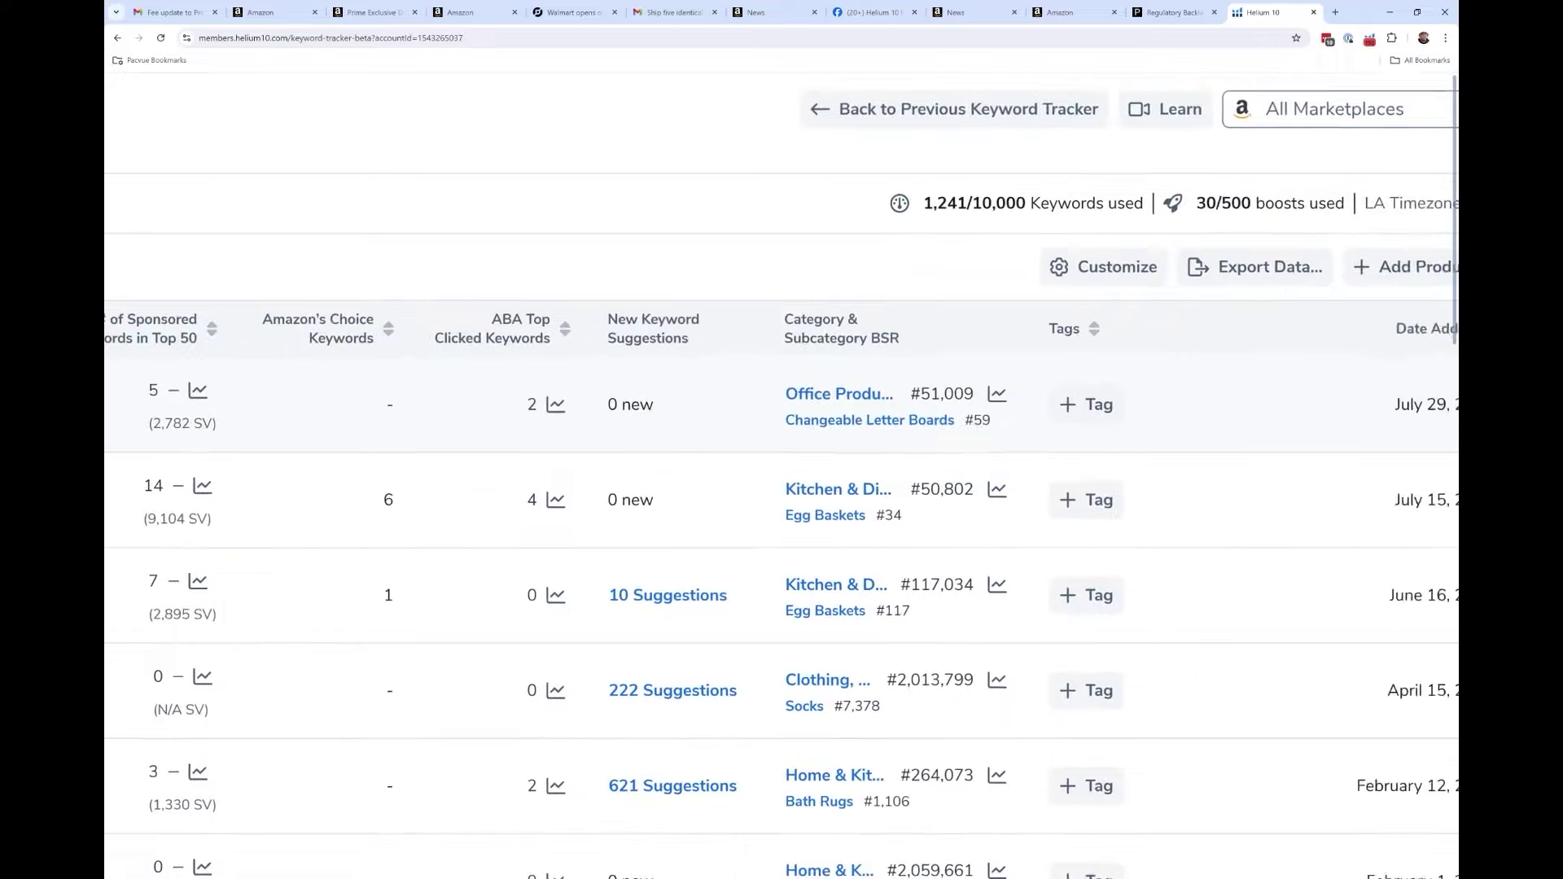
scroll(765, 411, right, 1)
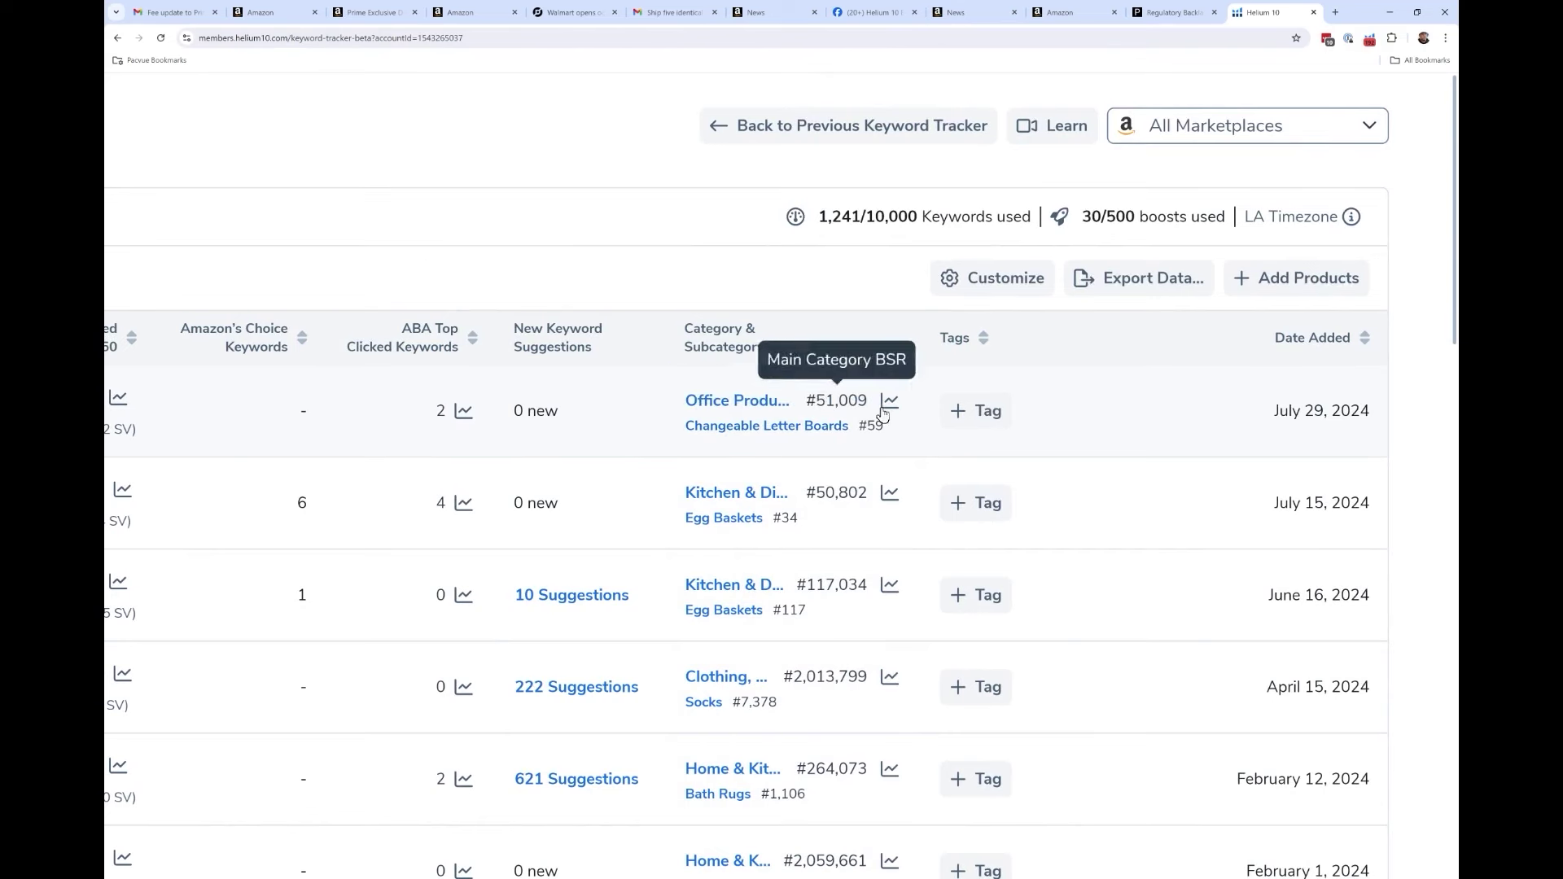
key(ctrl+0)
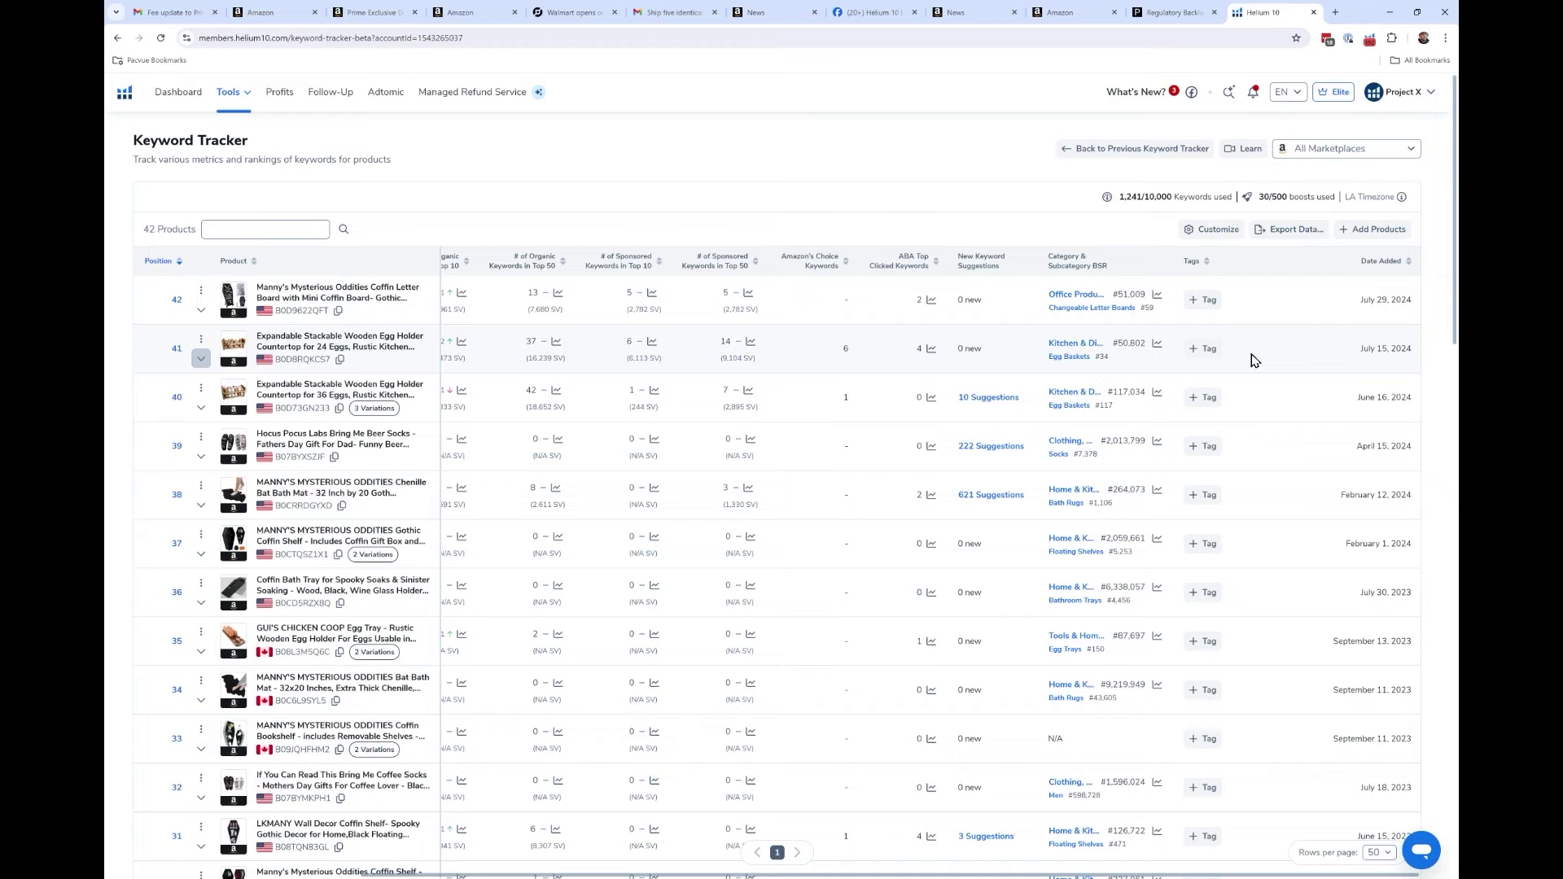
scroll(1208, 304, up, 5)
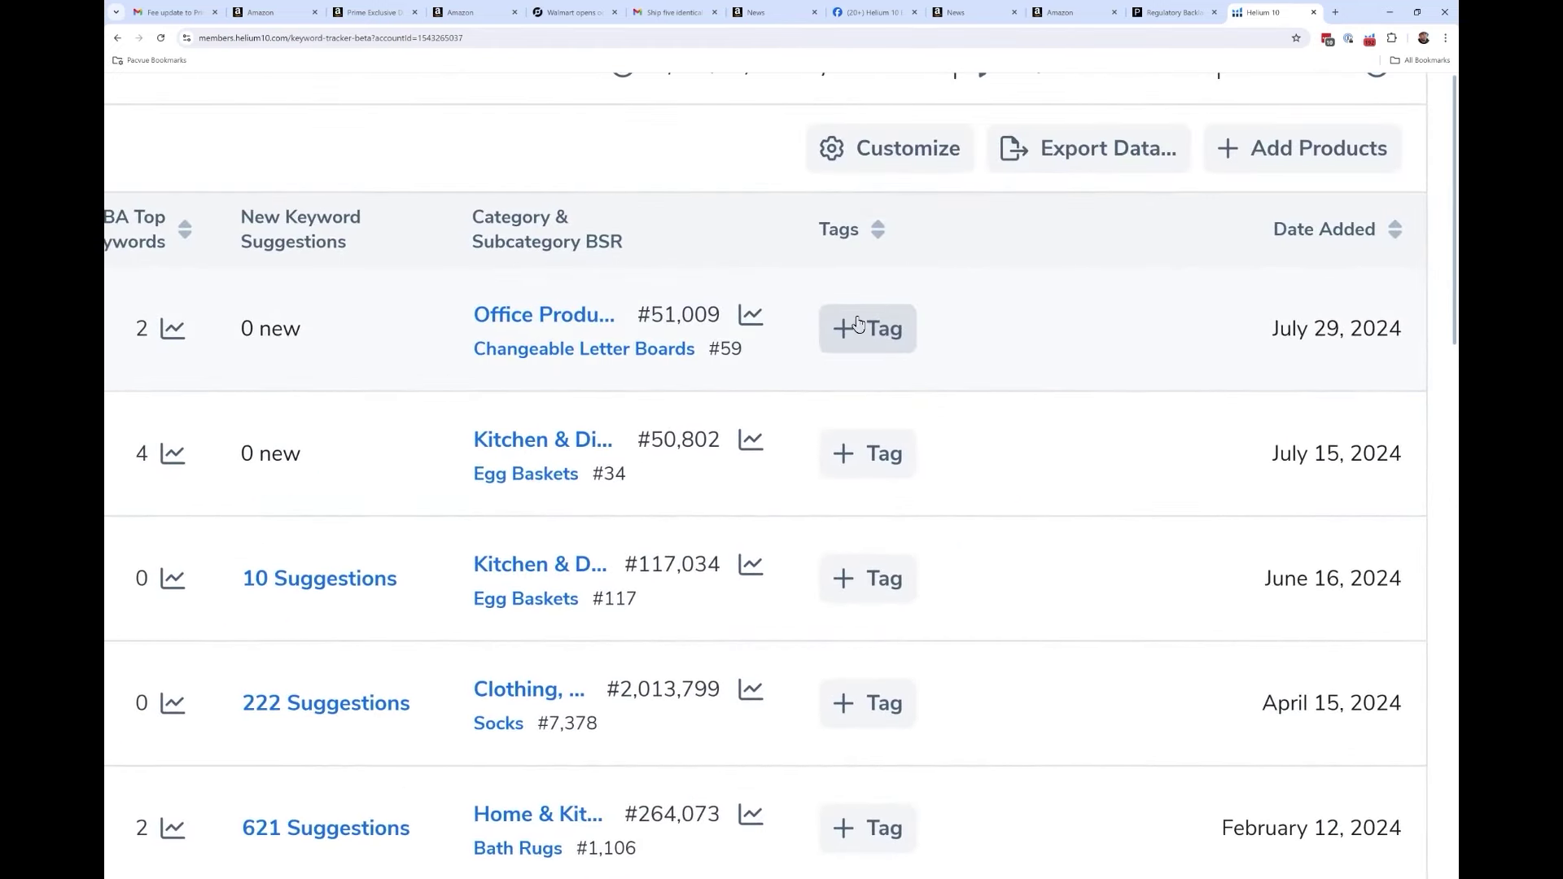
scroll(858, 324, down, 6)
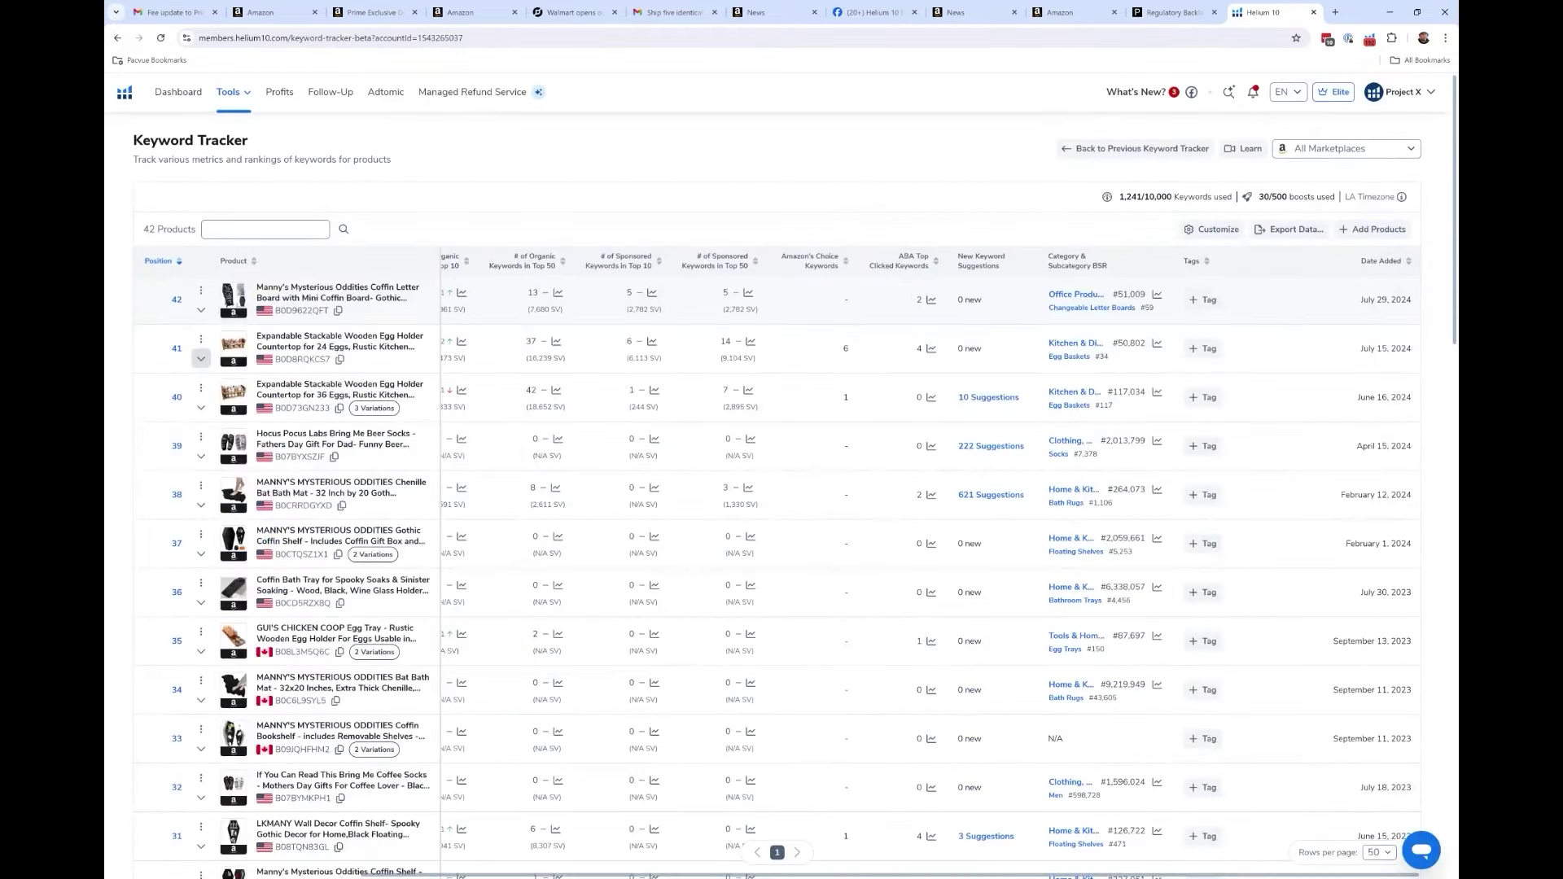
Review the actions available for the Coffin Letter Board product without running any of them
click(201, 291)
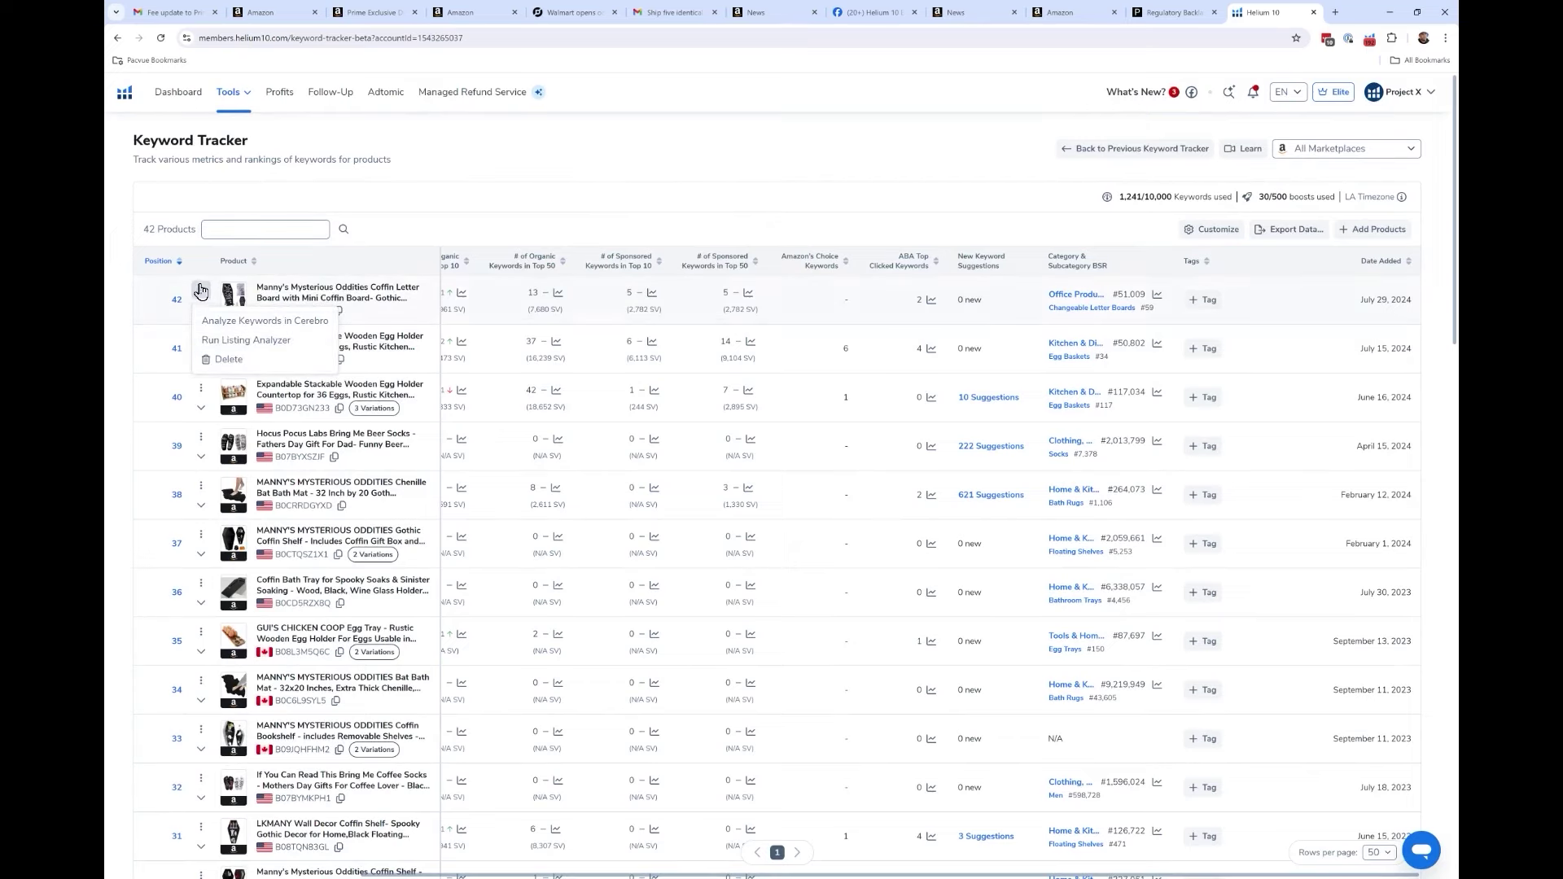
scroll(196, 317, up, 5)
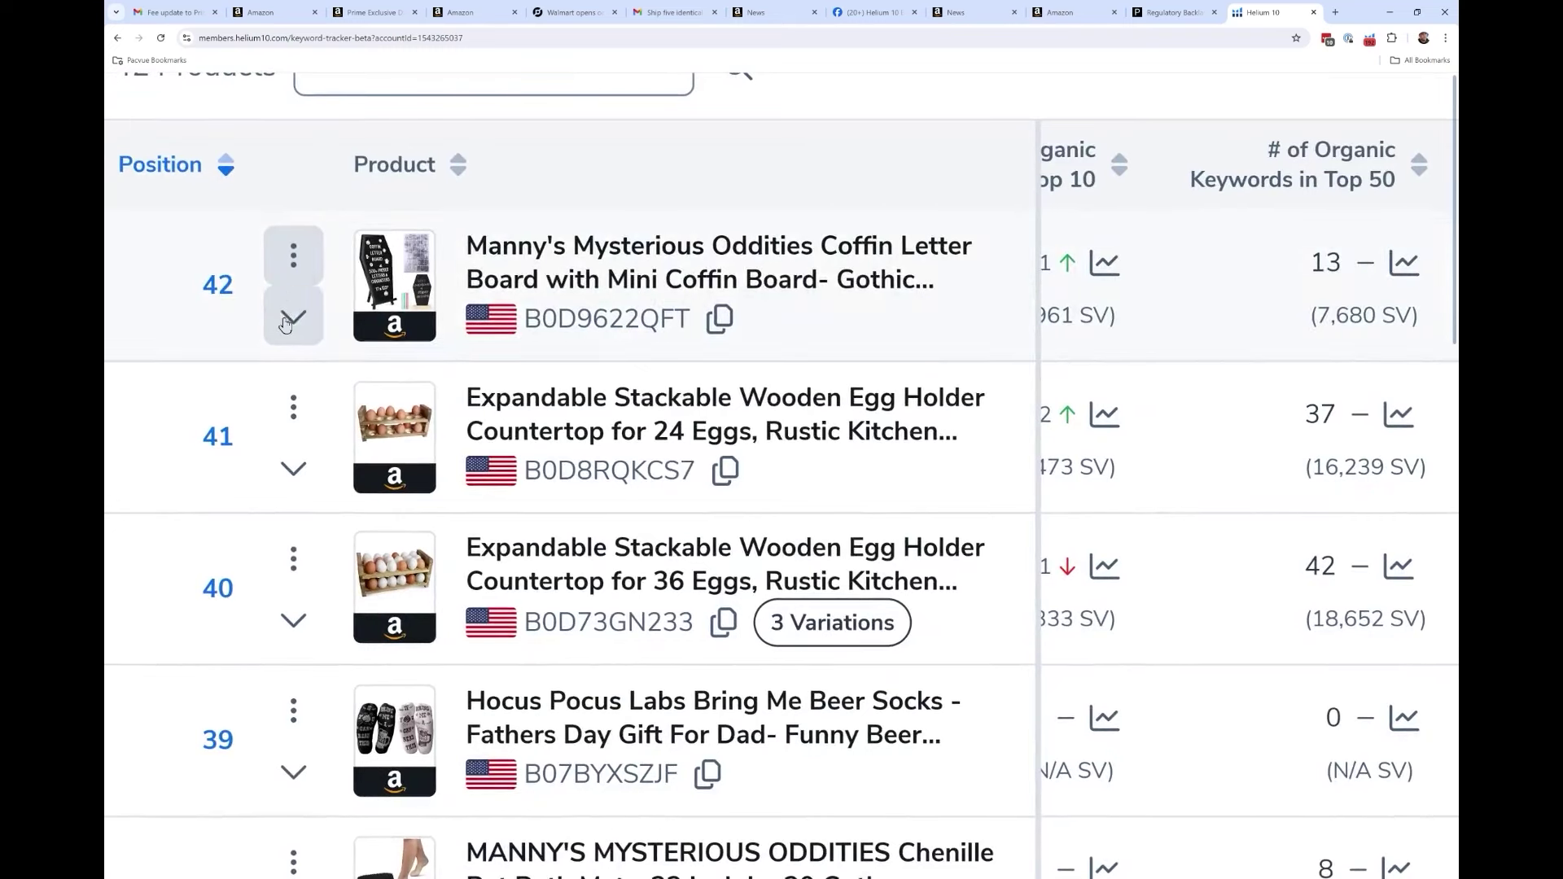
click(293, 257)
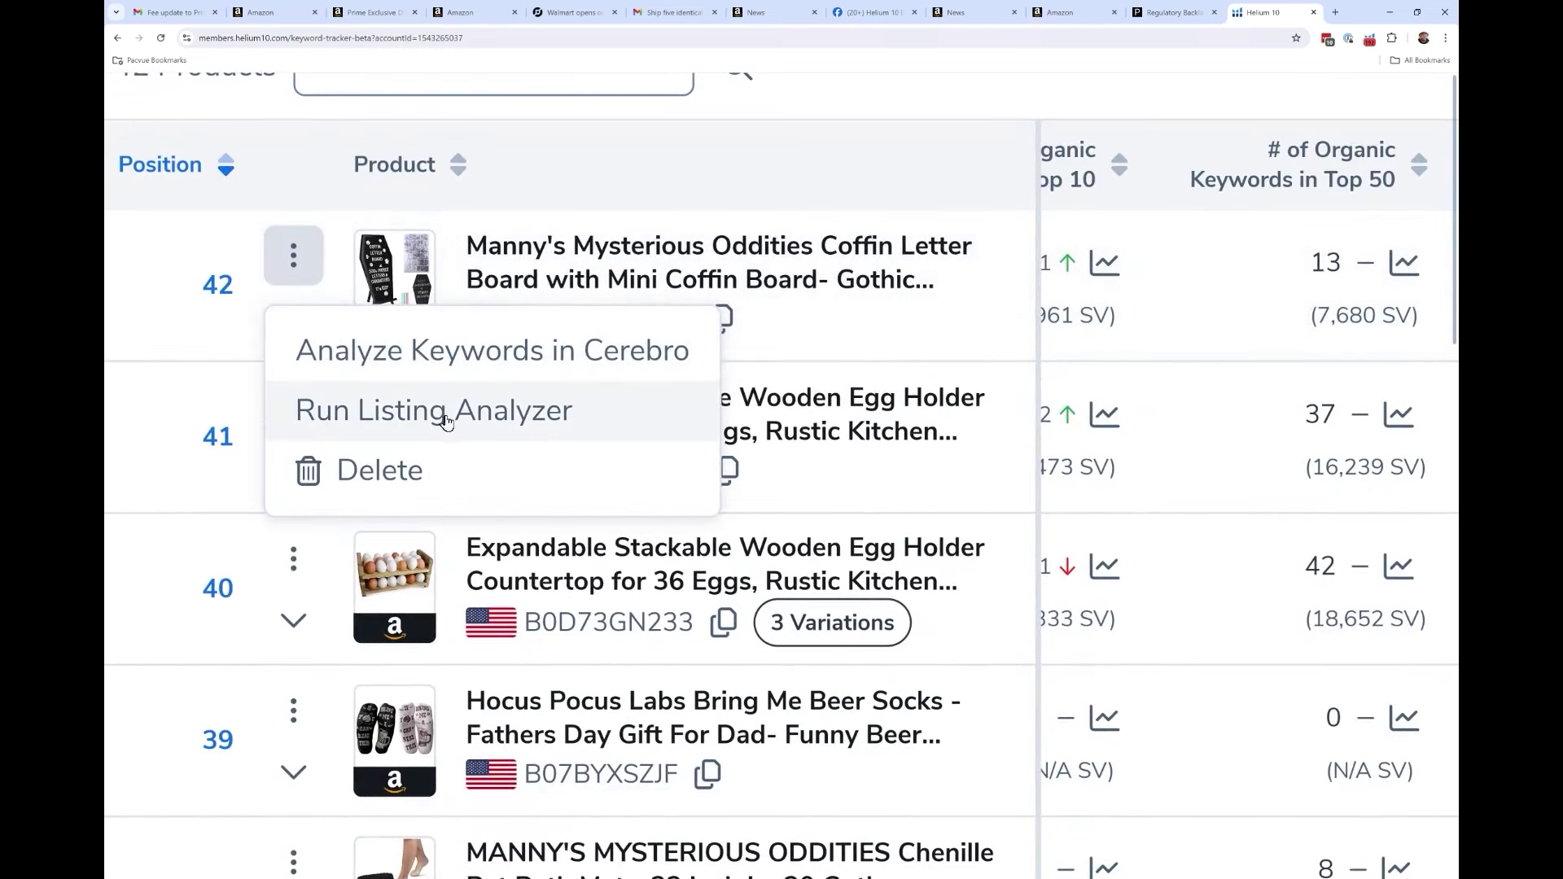
click(191, 341)
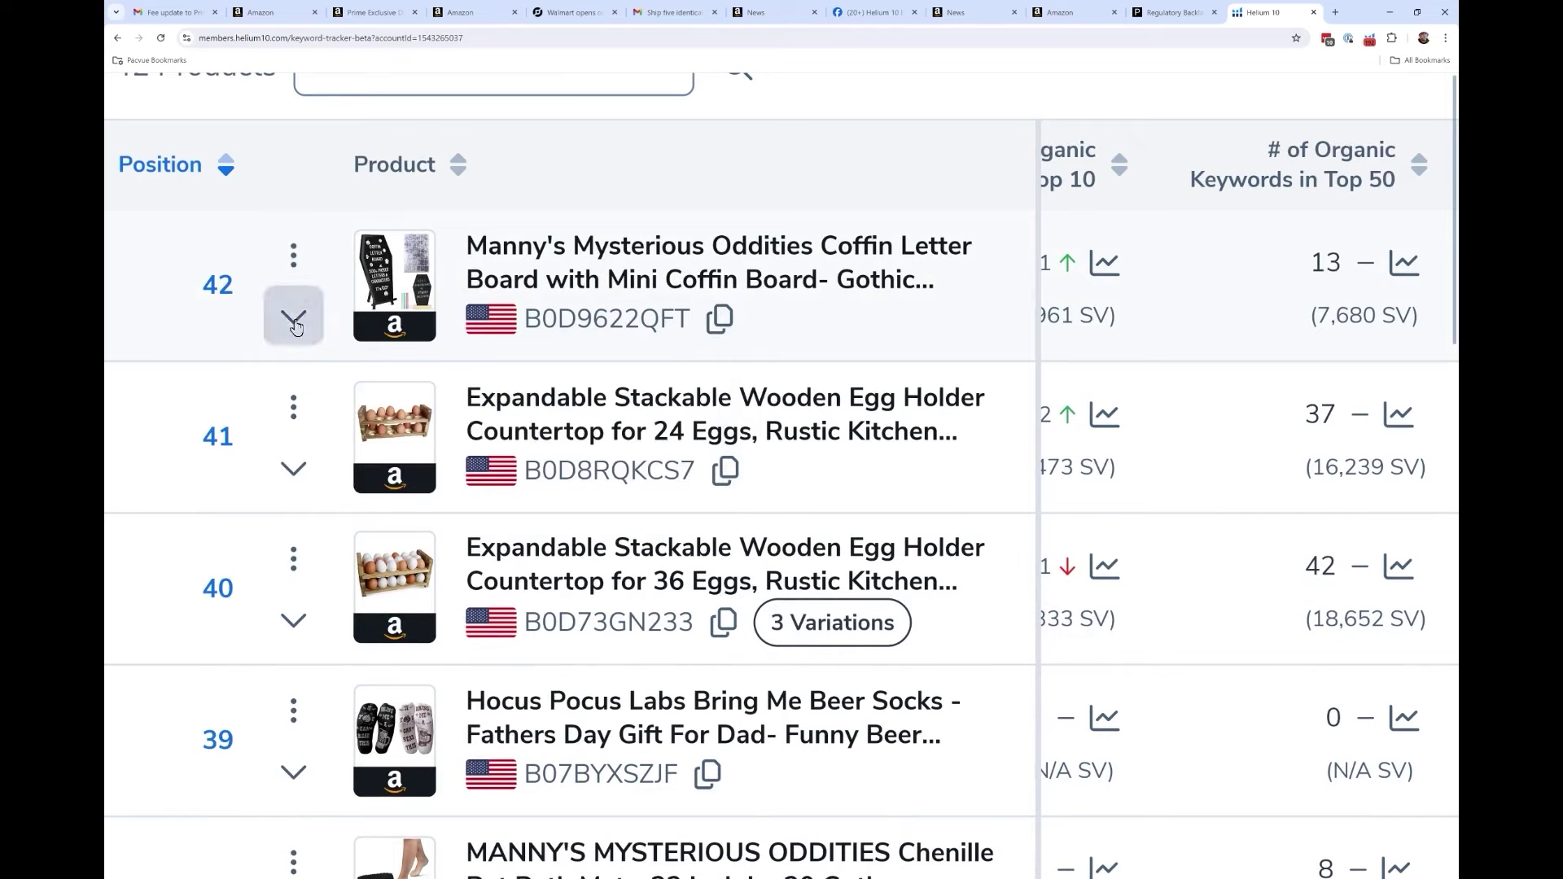
Expand the tracked keywords of the Coffin Letter Board product and check which phrases have Boost Mode active
click(293, 323)
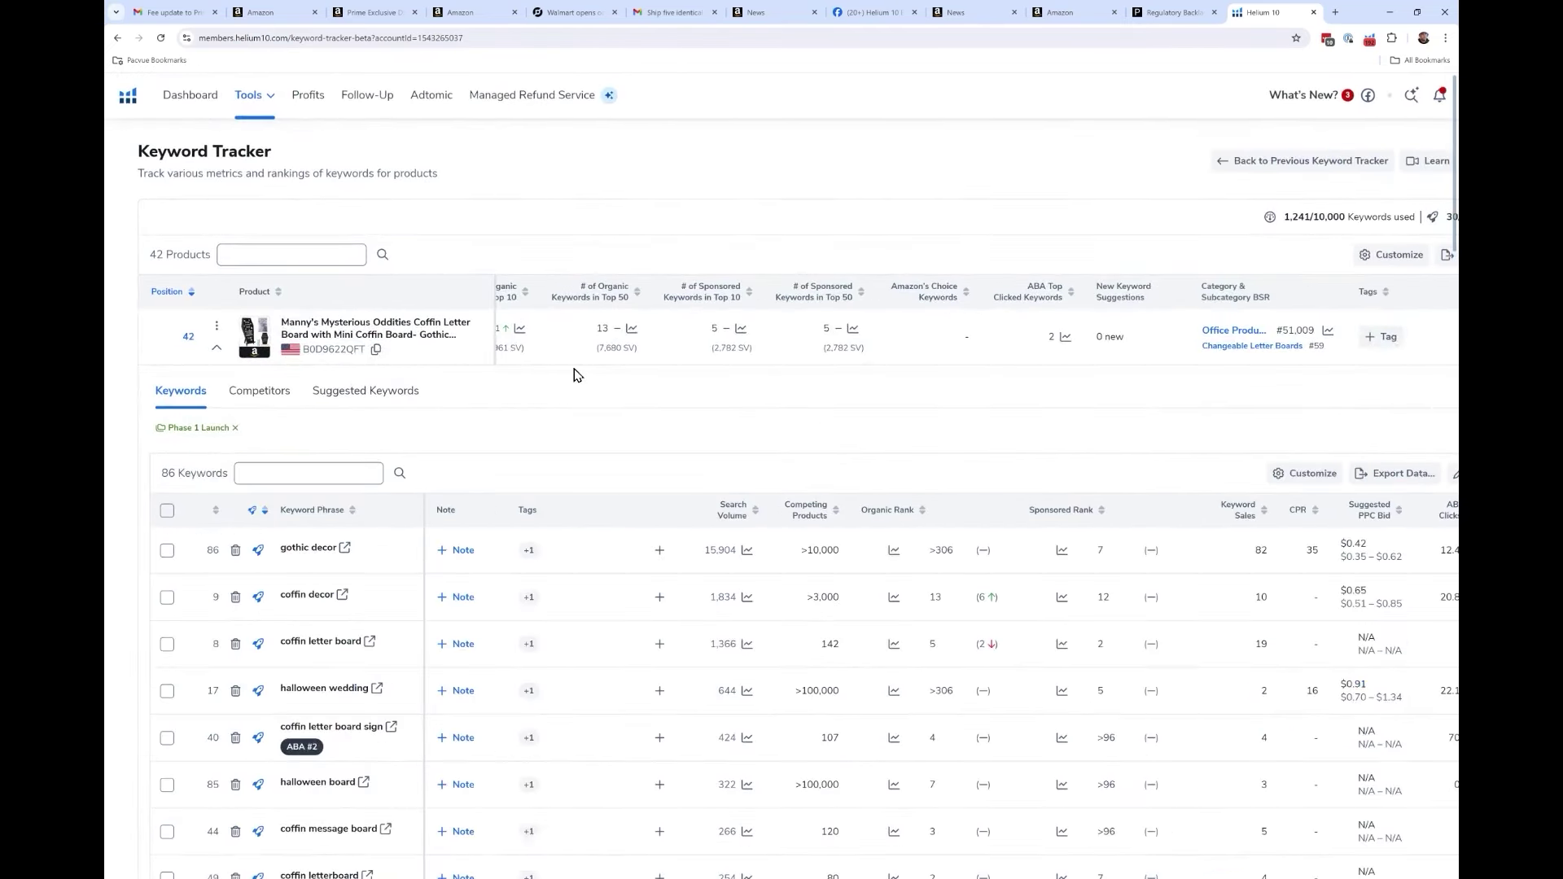
scroll(566, 391, down, 2)
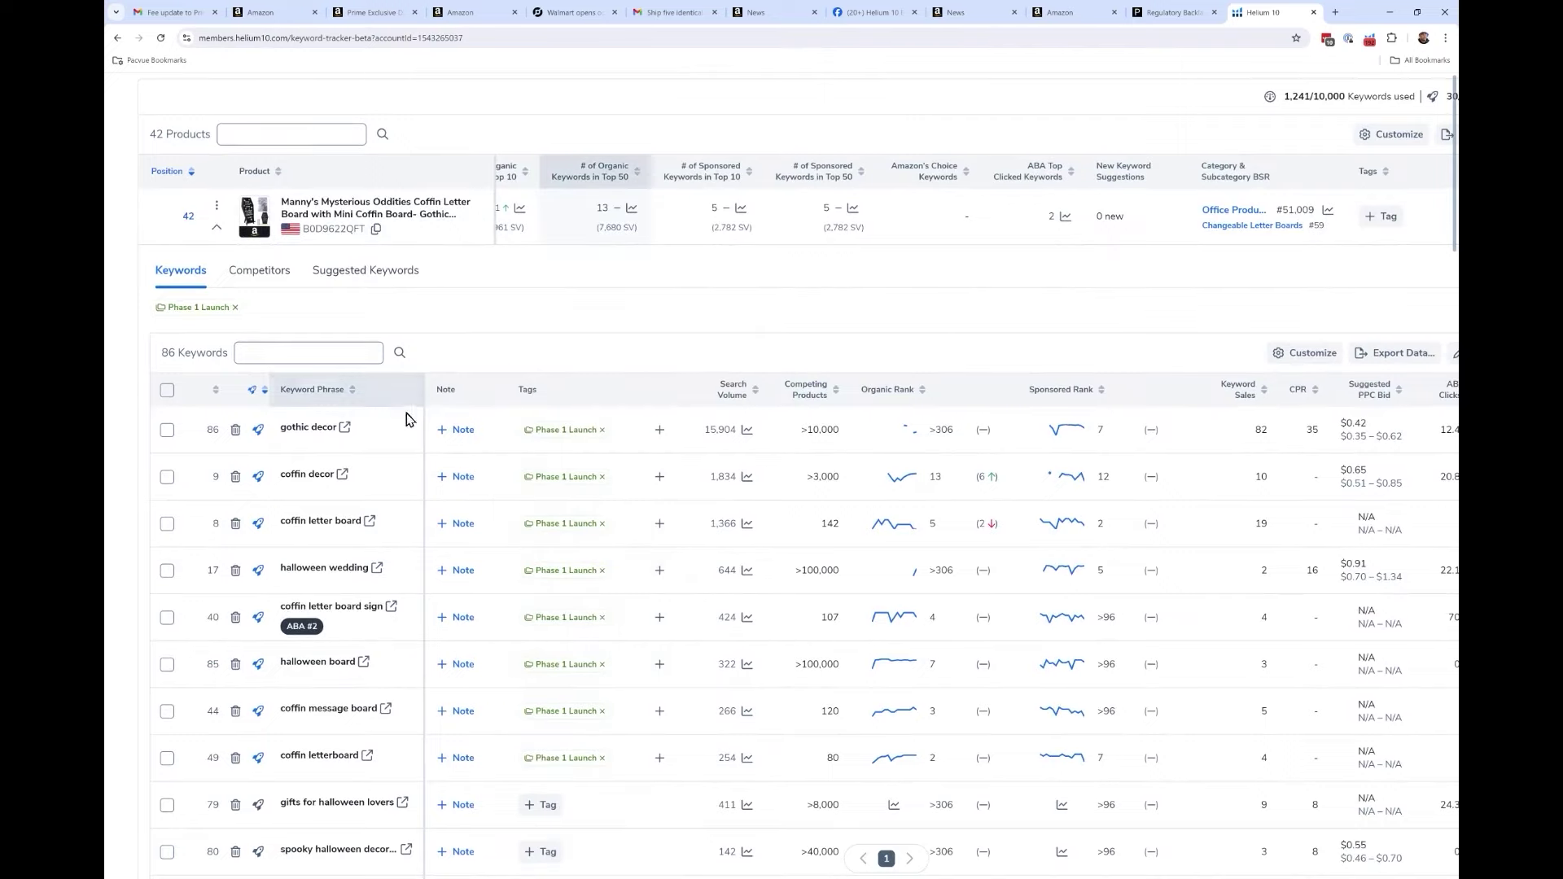
scroll(485, 491, up, 5)
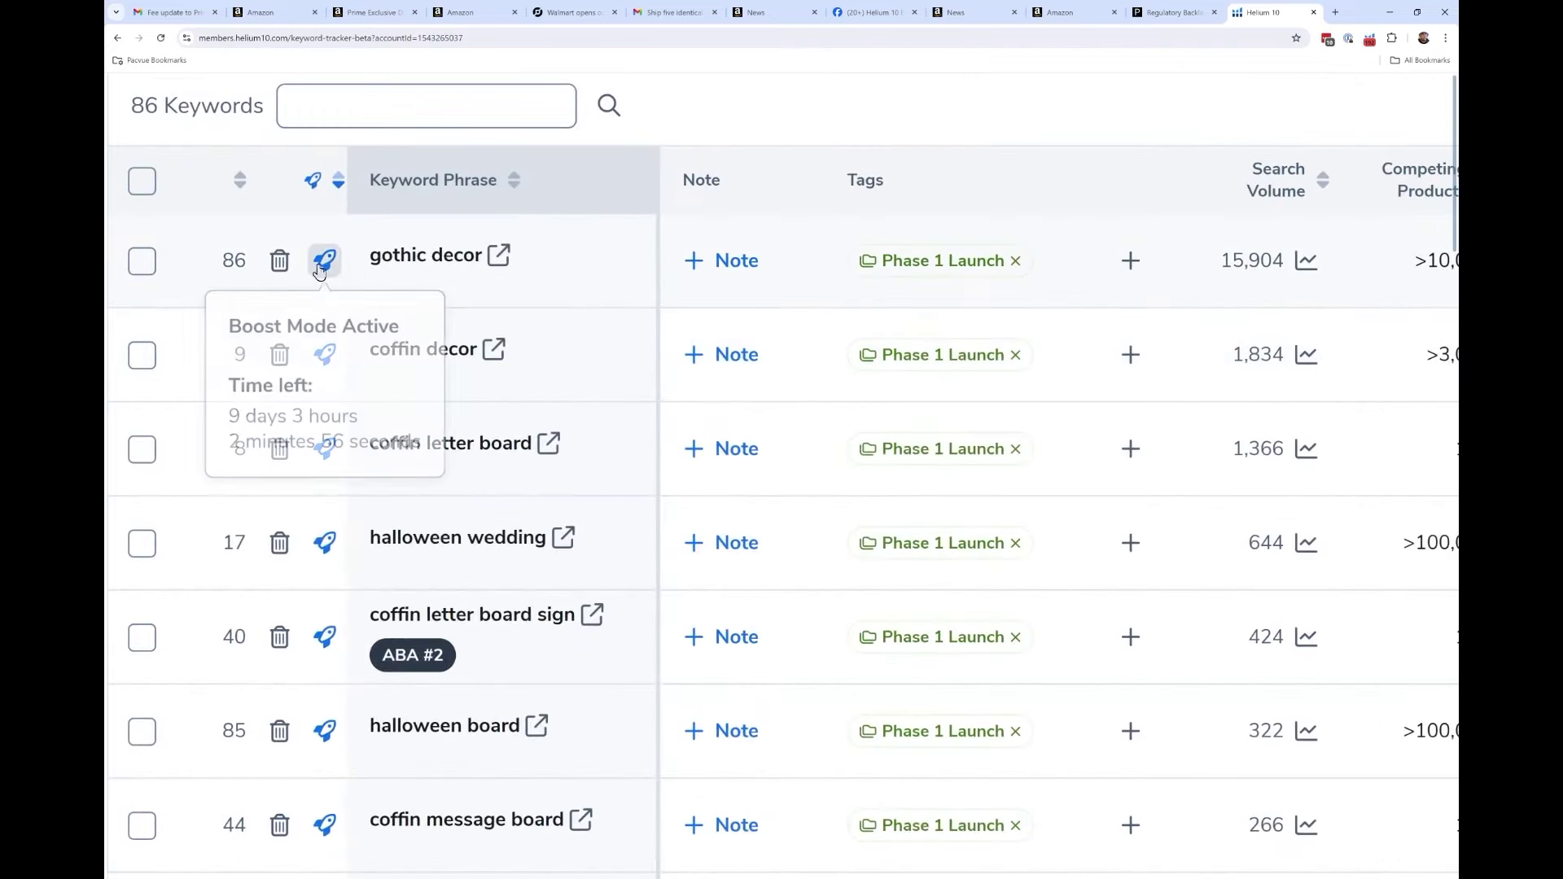
scroll(365, 333, down, 2)
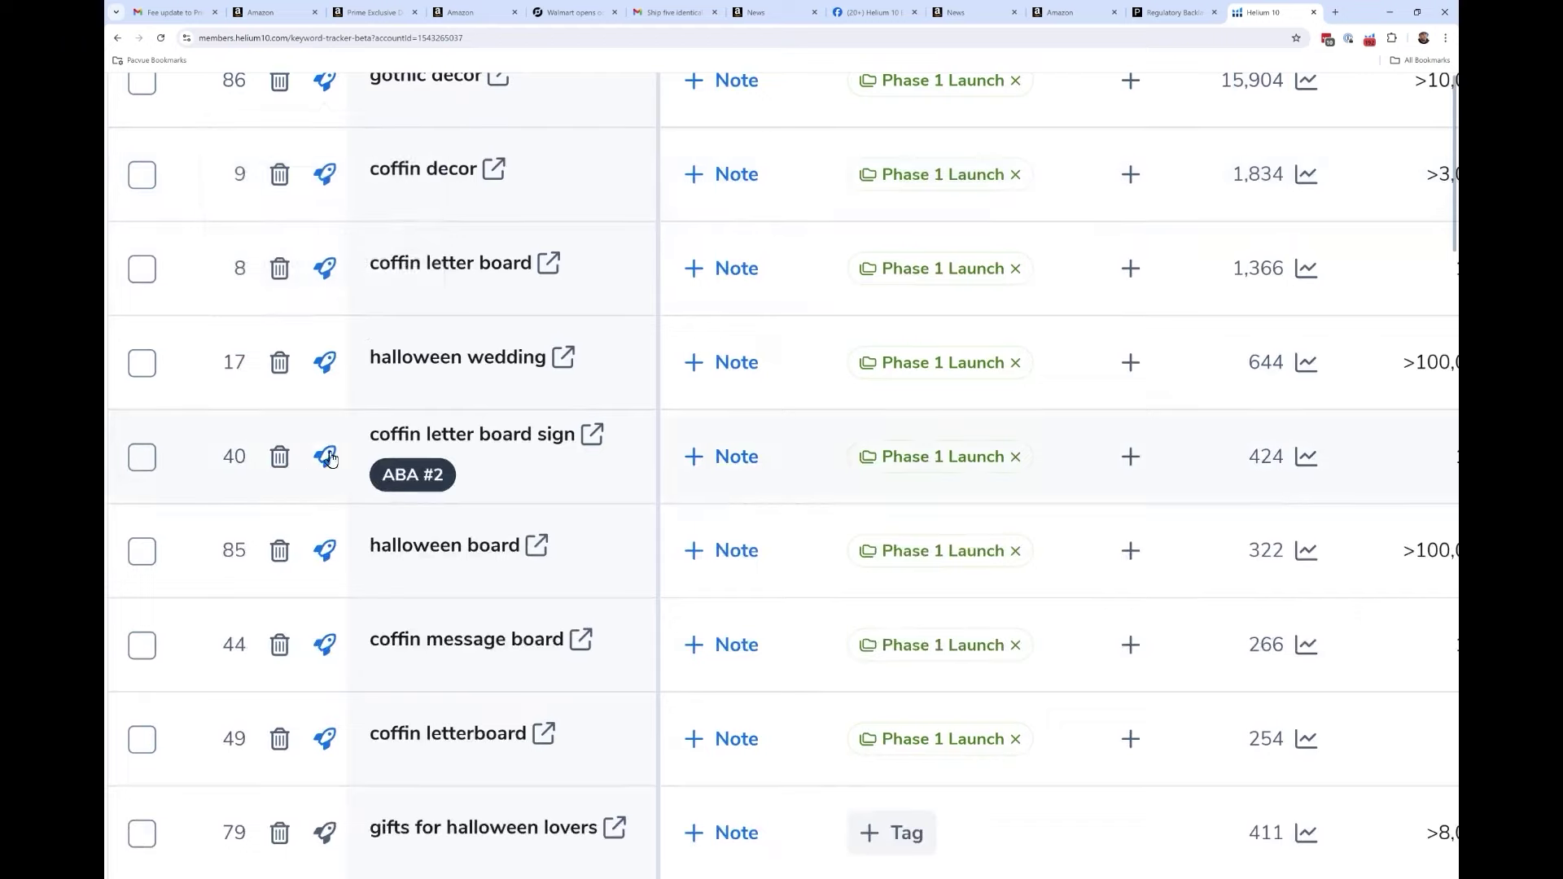
mouse_move(325, 457)
scroll(332, 475, down, 3)
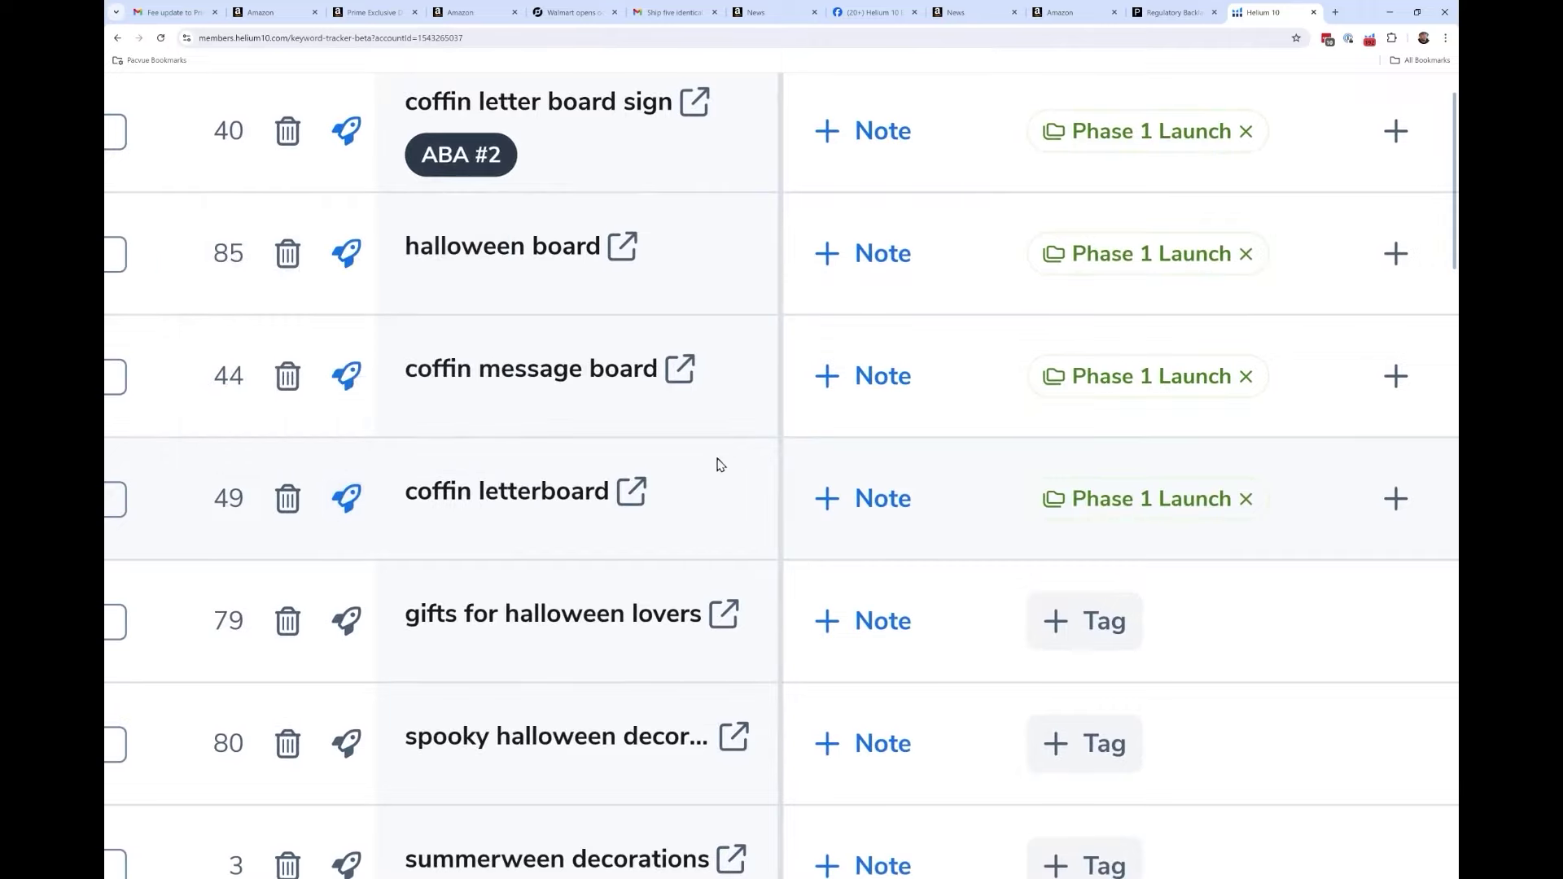
scroll(670, 461, up, 5)
scroll(670, 461, down, 3)
scroll(252, 480, up, 1)
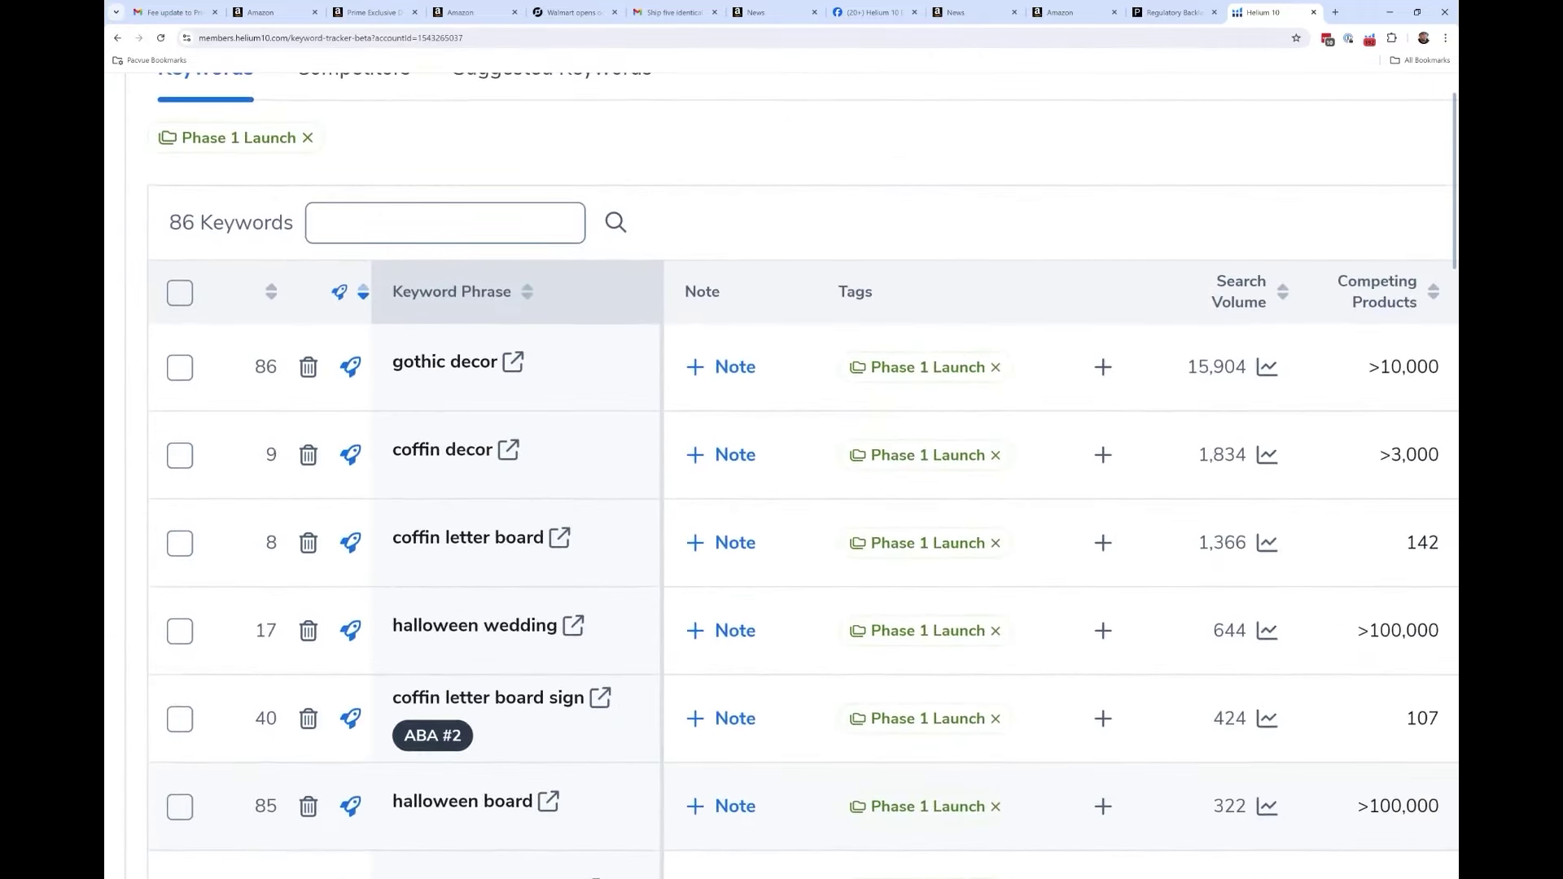
Inspect the order numbers of the tracked keywords, highlighting the number beside "coffin decor"
scroll(253, 480, up, 3)
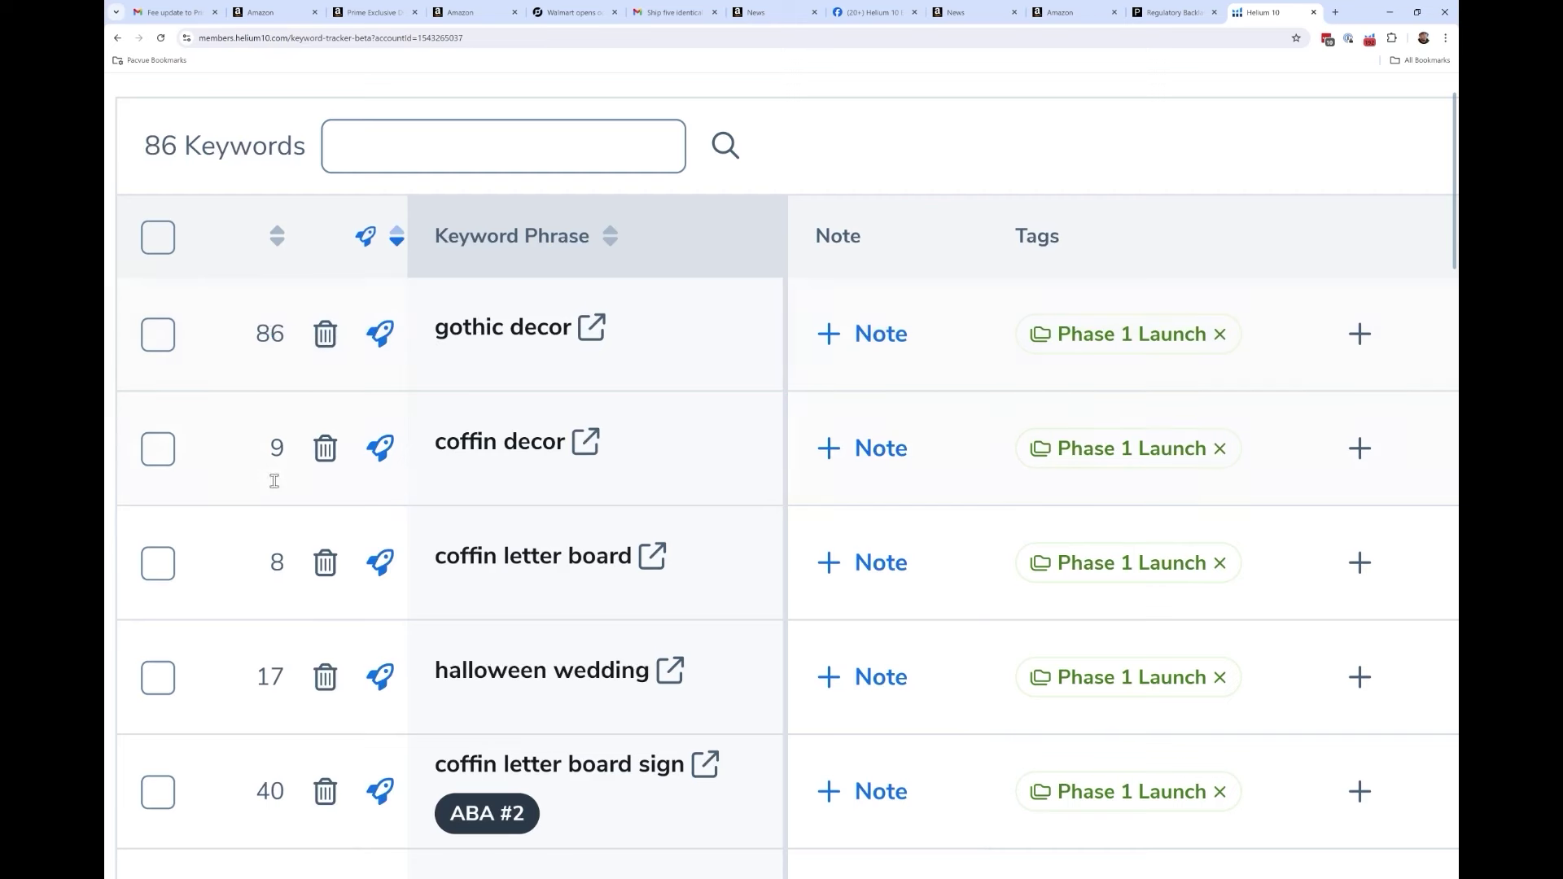
double_click(277, 447)
scroll(642, 485, down, 5)
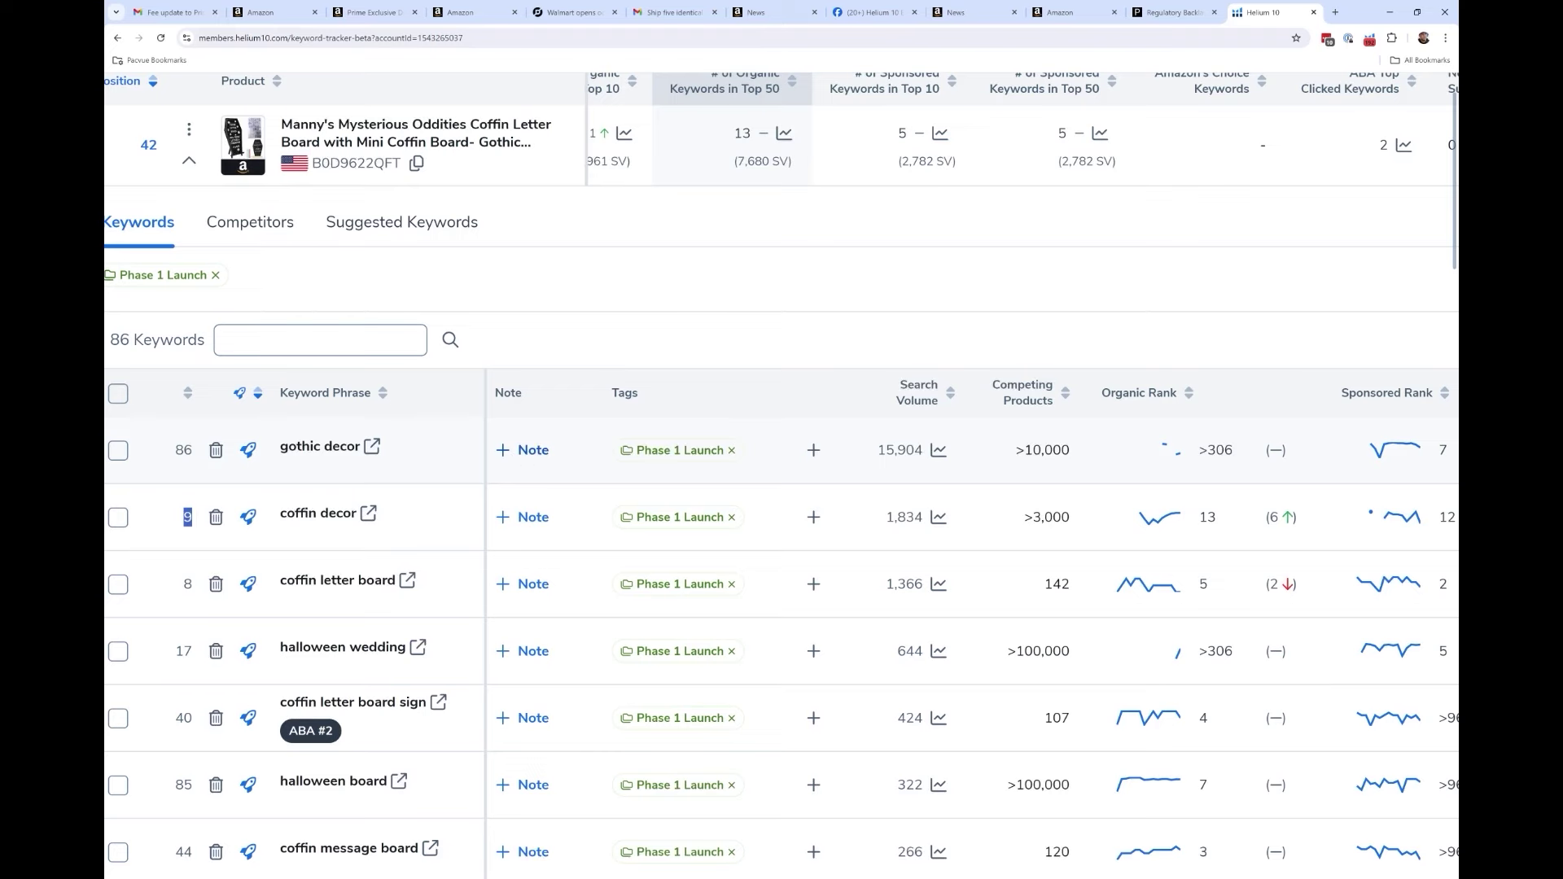
Examine the notes and tags of the tracked keywords, comparing those tagged Phase 1 Launch with the untagged ones
scroll(137, 558, up, 5)
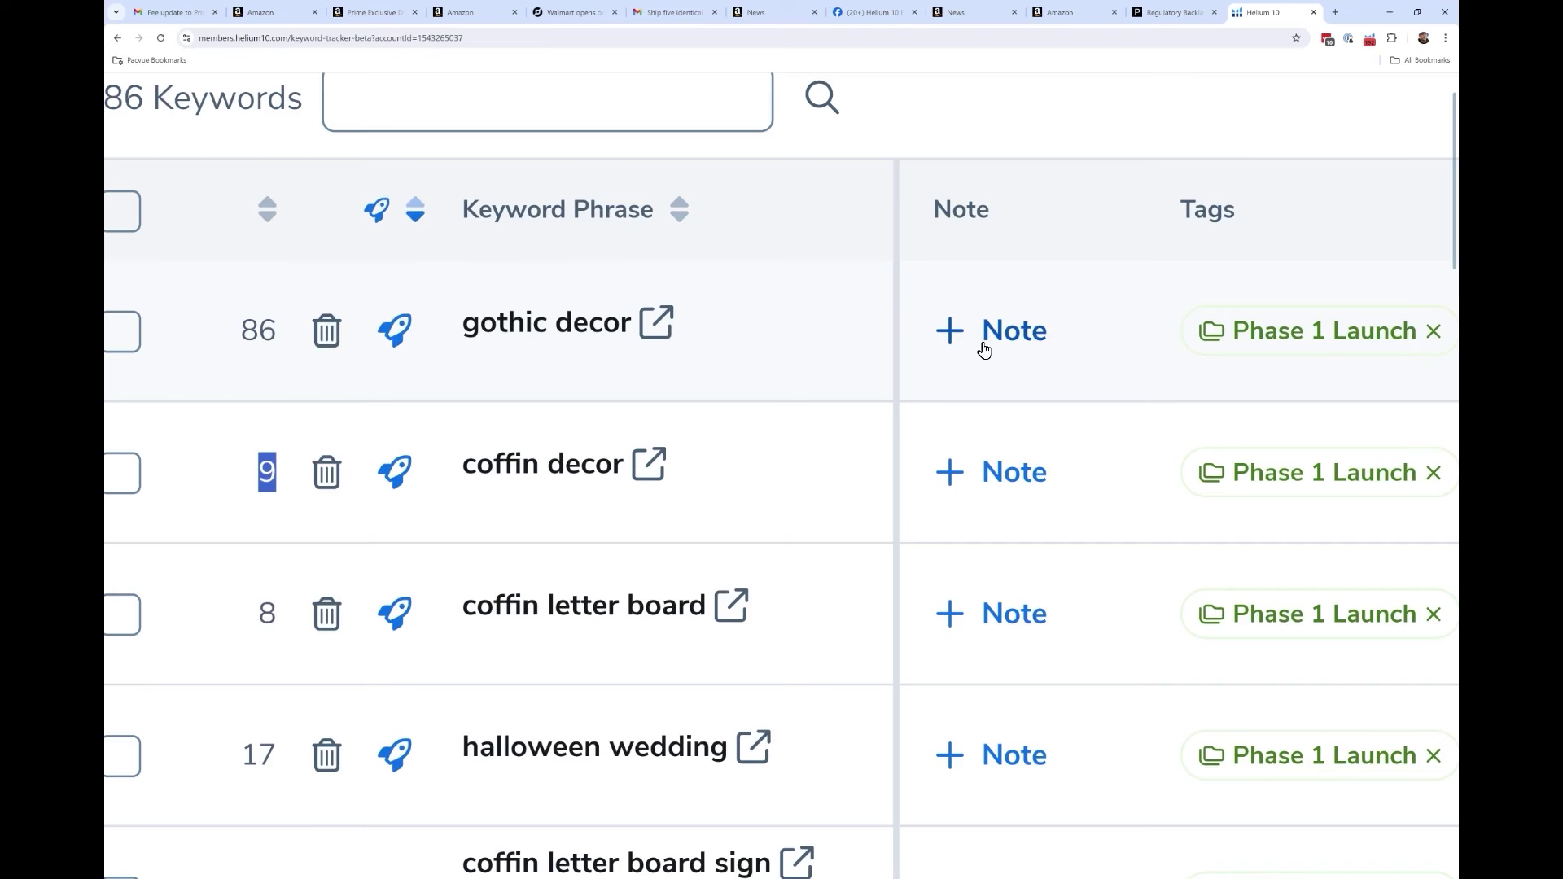
scroll(990, 346, right, 3)
scroll(990, 346, left, 1)
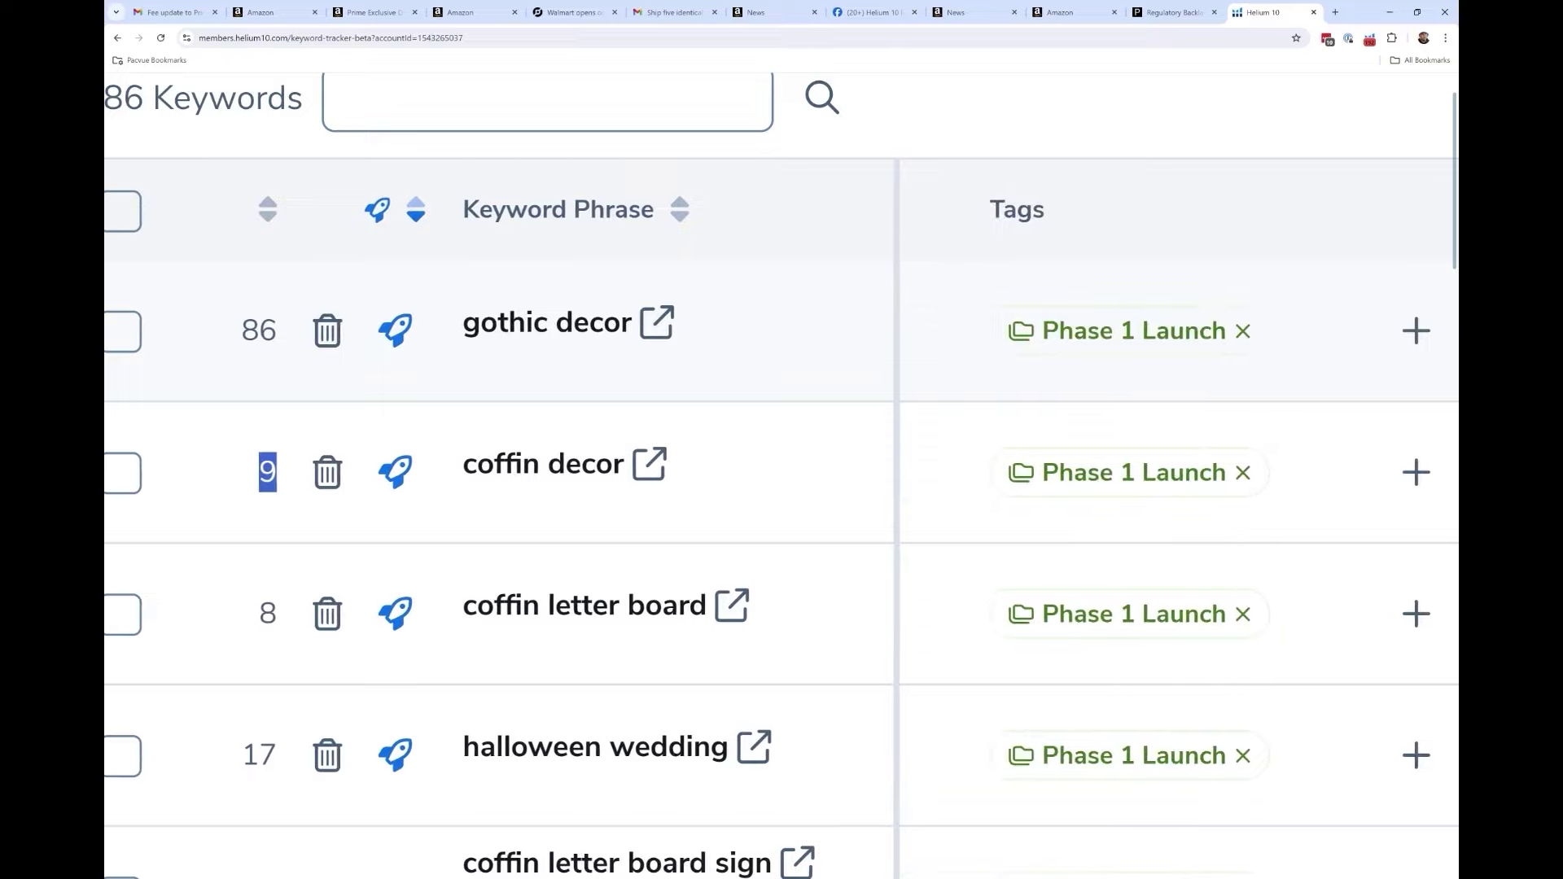
scroll(991, 346, down, 5)
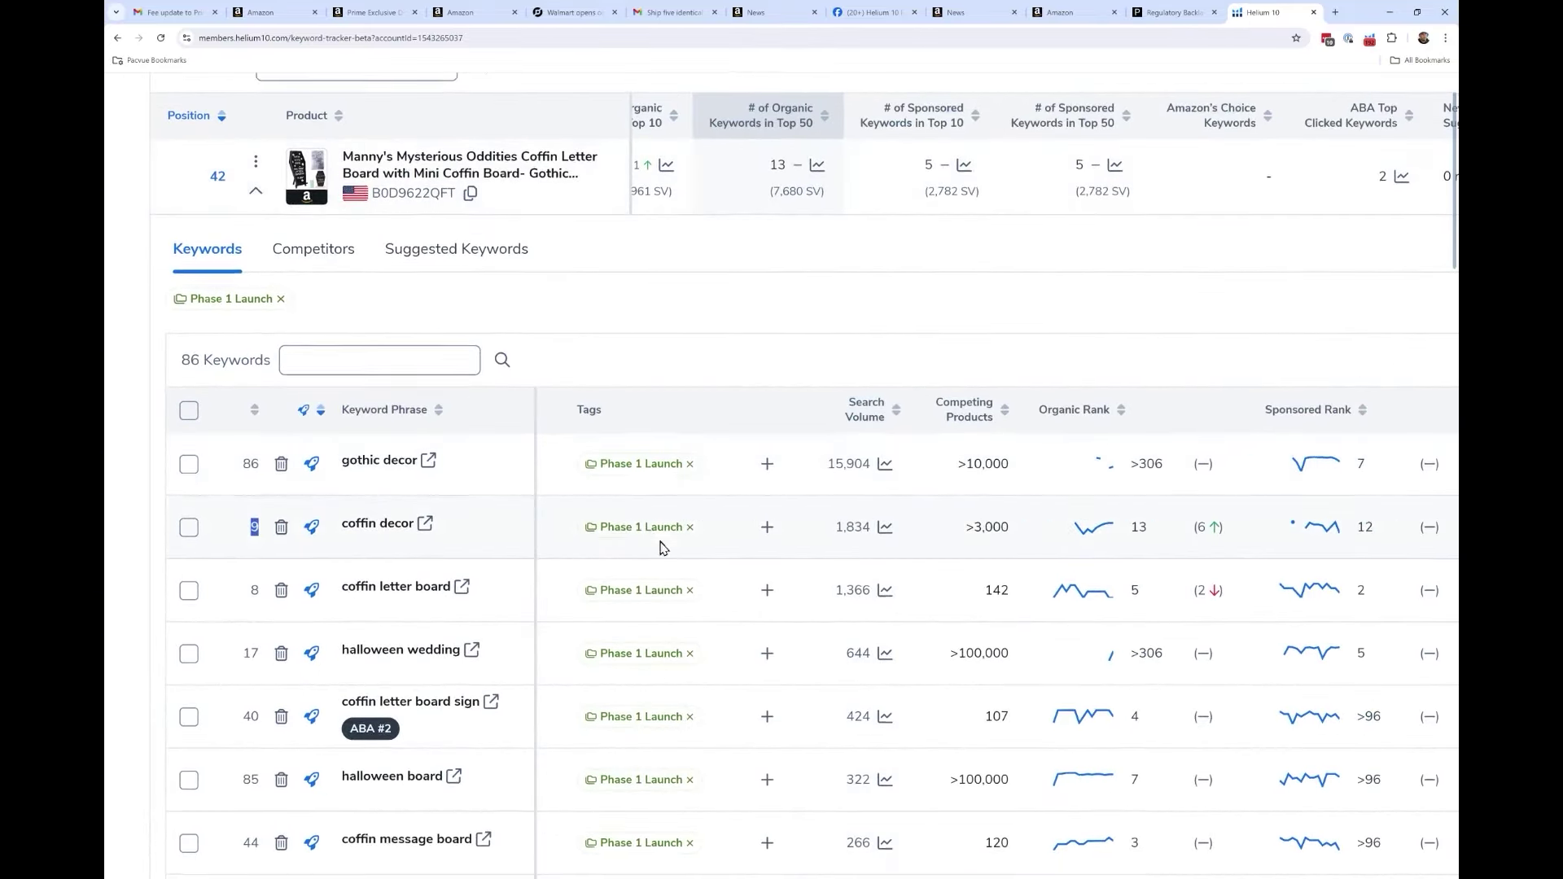
scroll(570, 505, down, 2)
scroll(372, 325, up, 3)
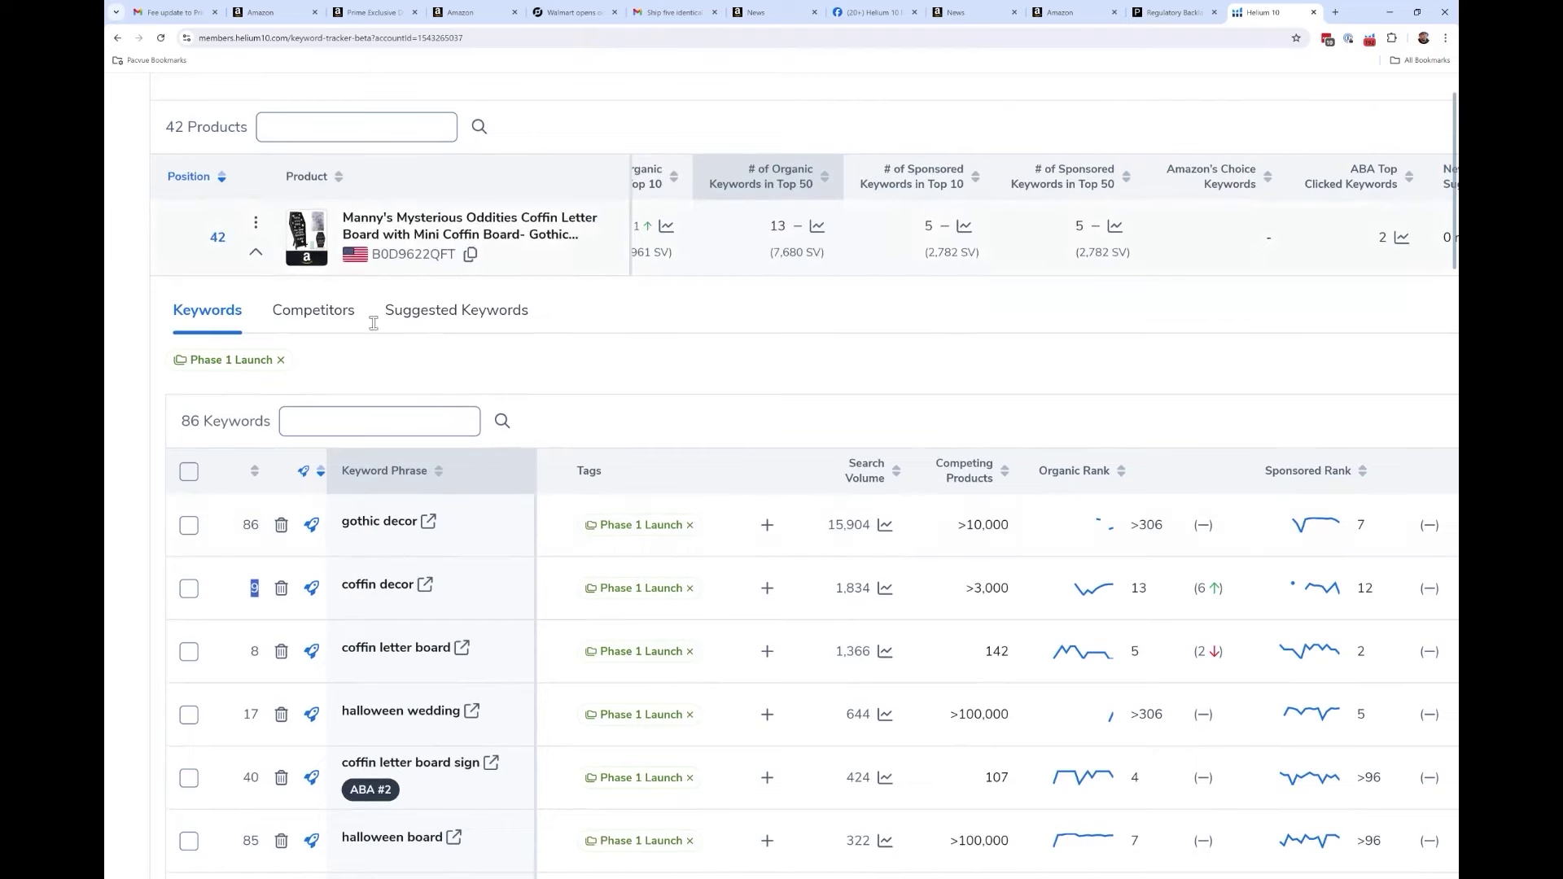
scroll(373, 323, down, 2)
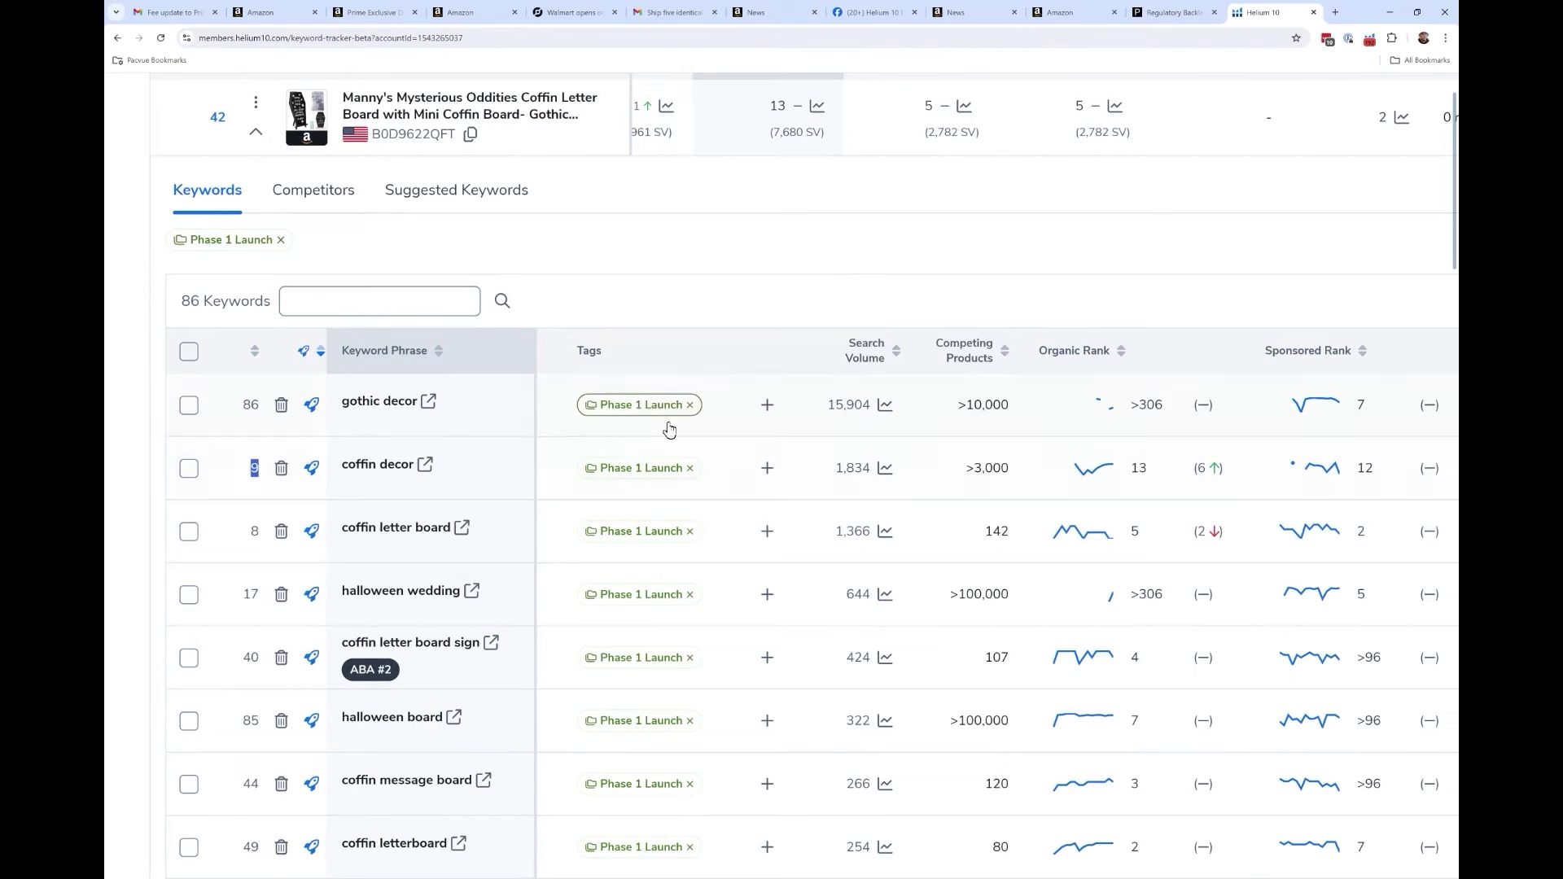
scroll(720, 480, down, 1)
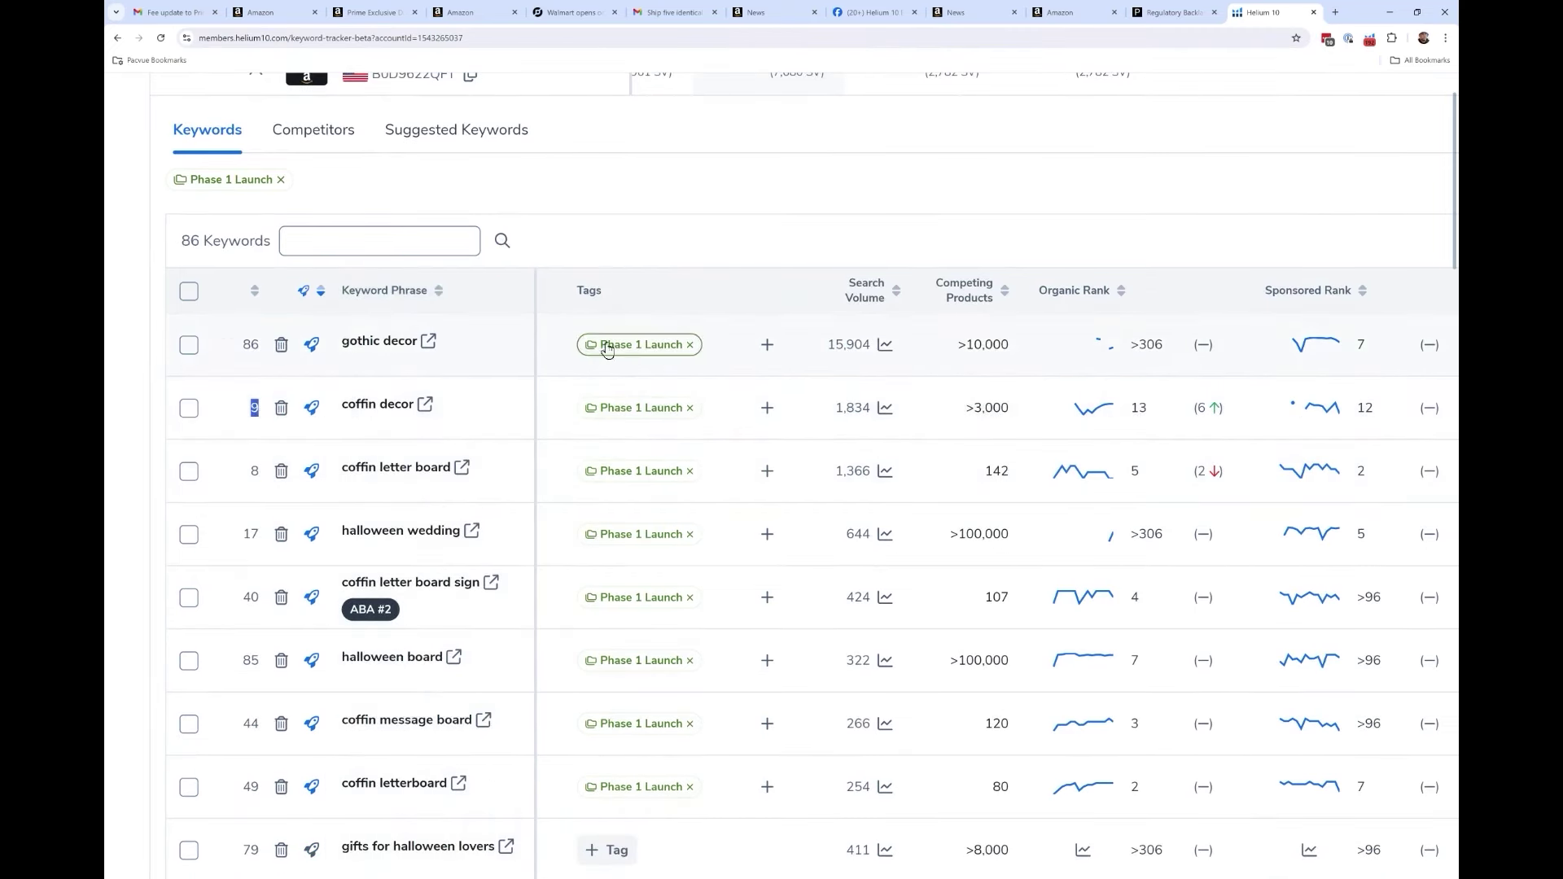
scroll(638, 412, down, 2)
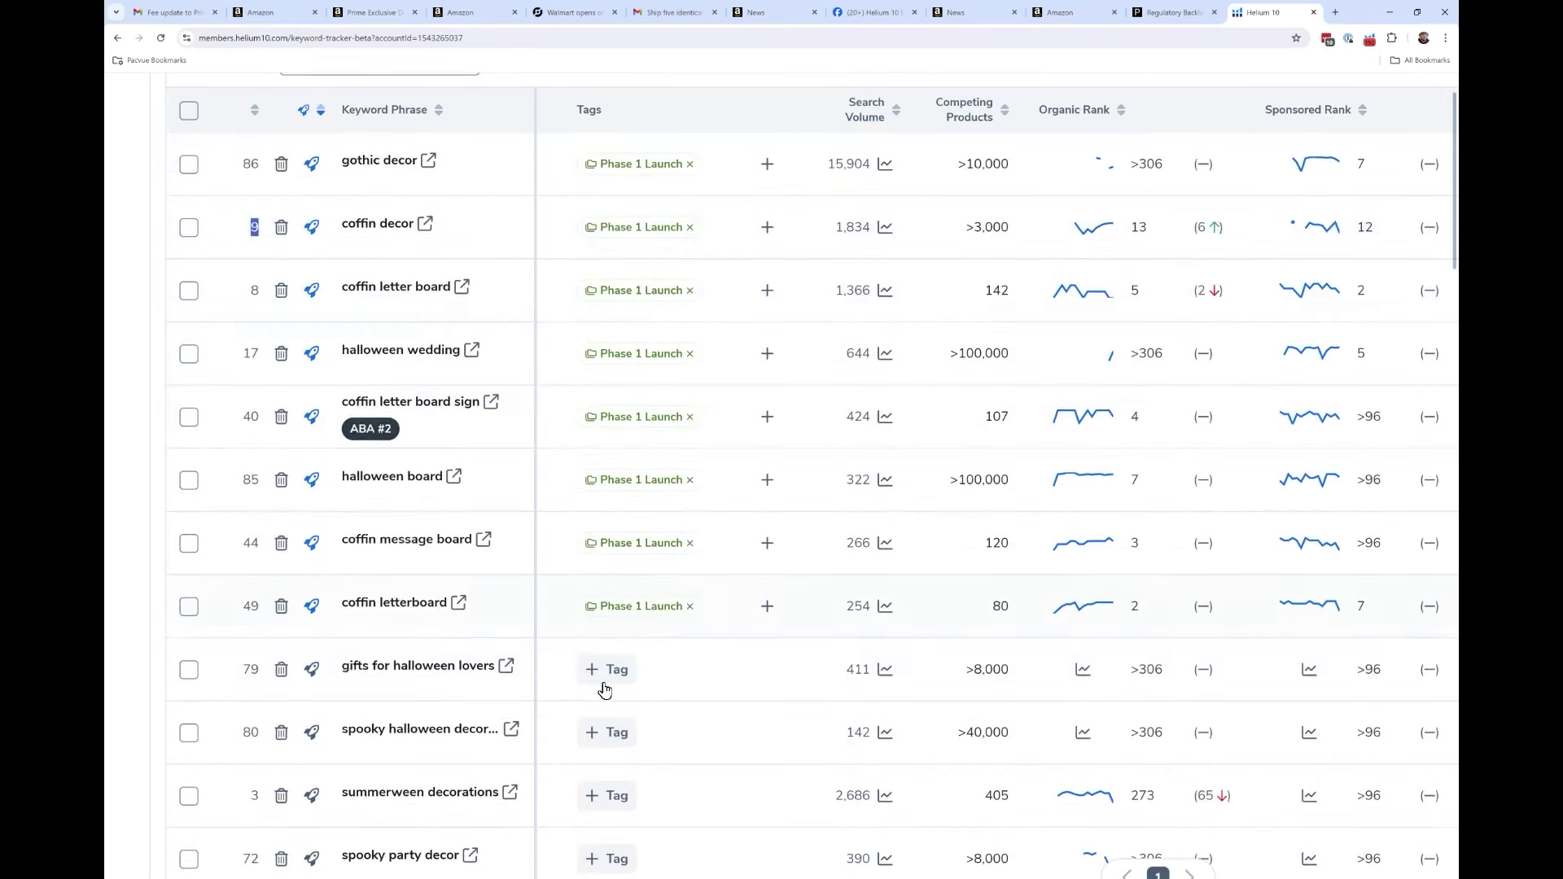
scroll(639, 370, up, 2)
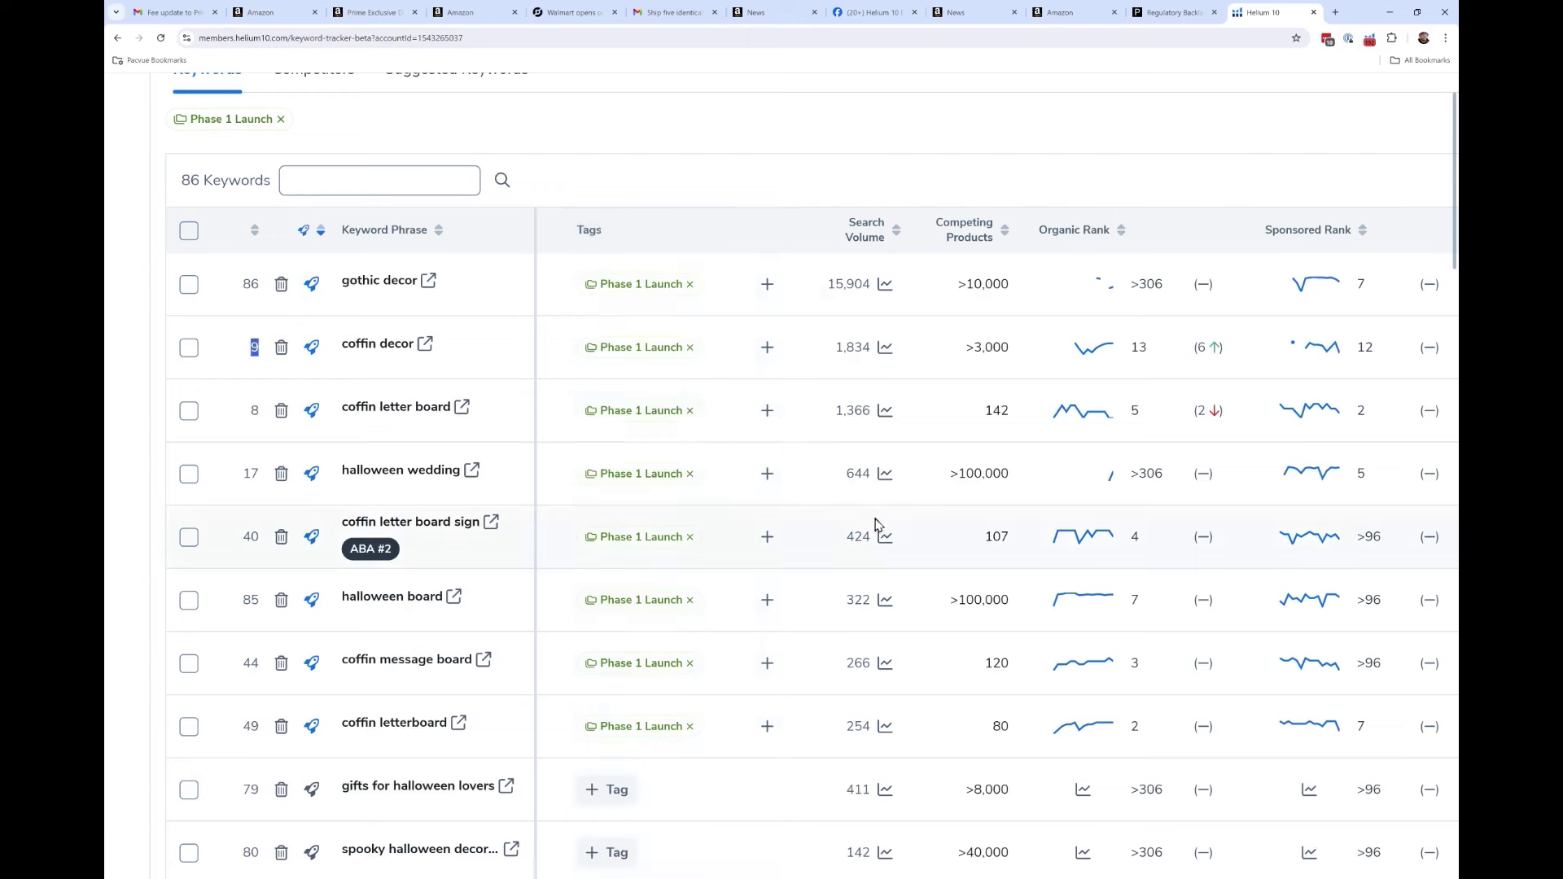
Compare the search volume, competing products, organic rank and sponsored rank of the tracked keywords
scroll(872, 489, down, 1)
scroll(849, 238, right, 1)
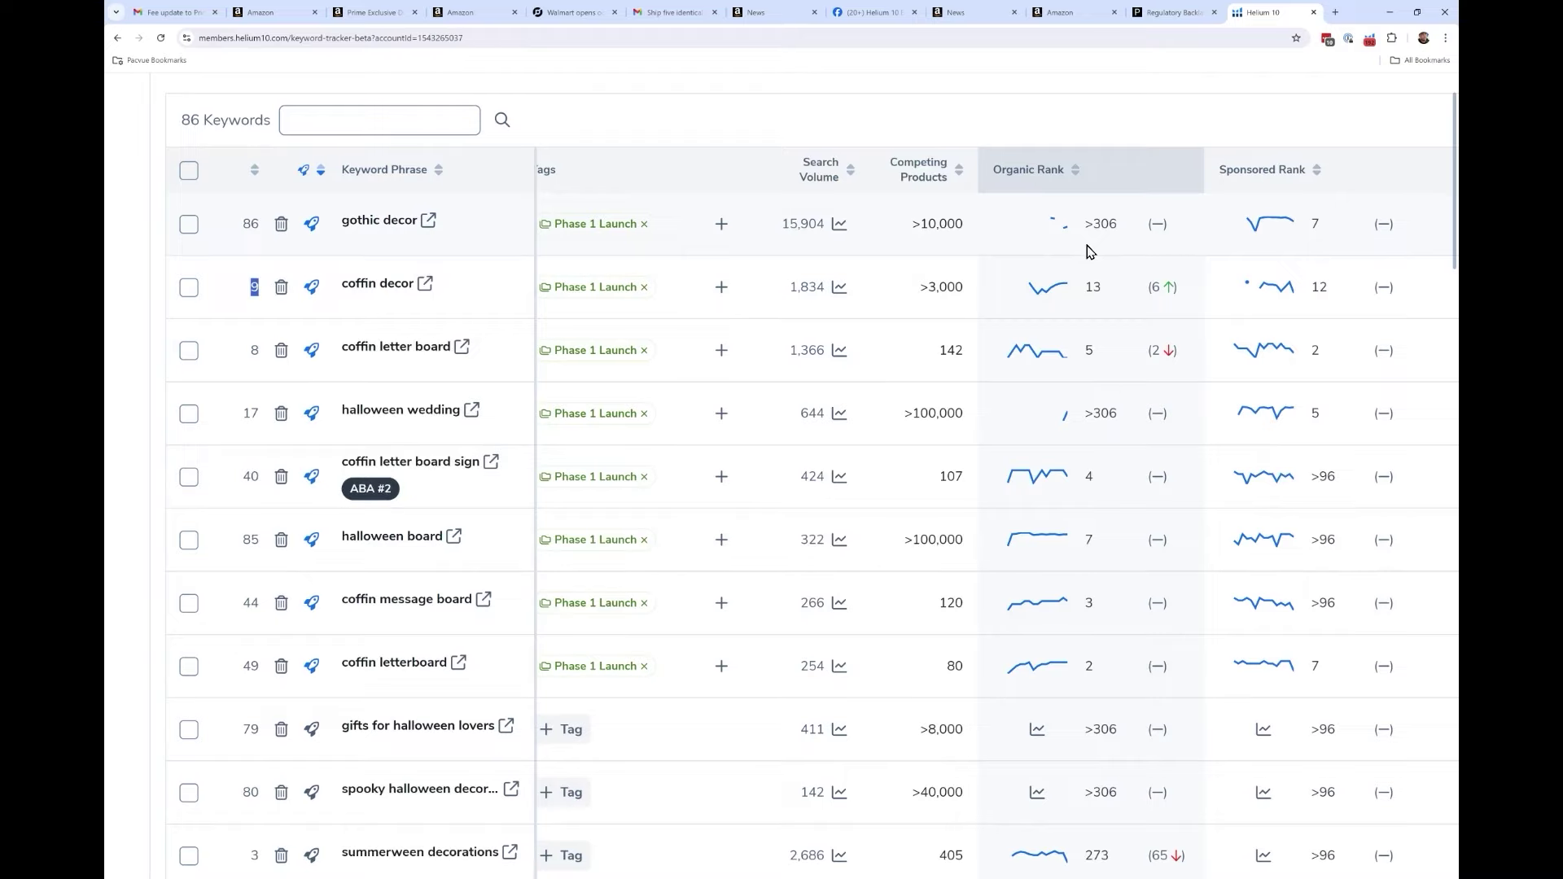
scroll(1098, 232, down, 5)
scroll(1099, 232, up, 5)
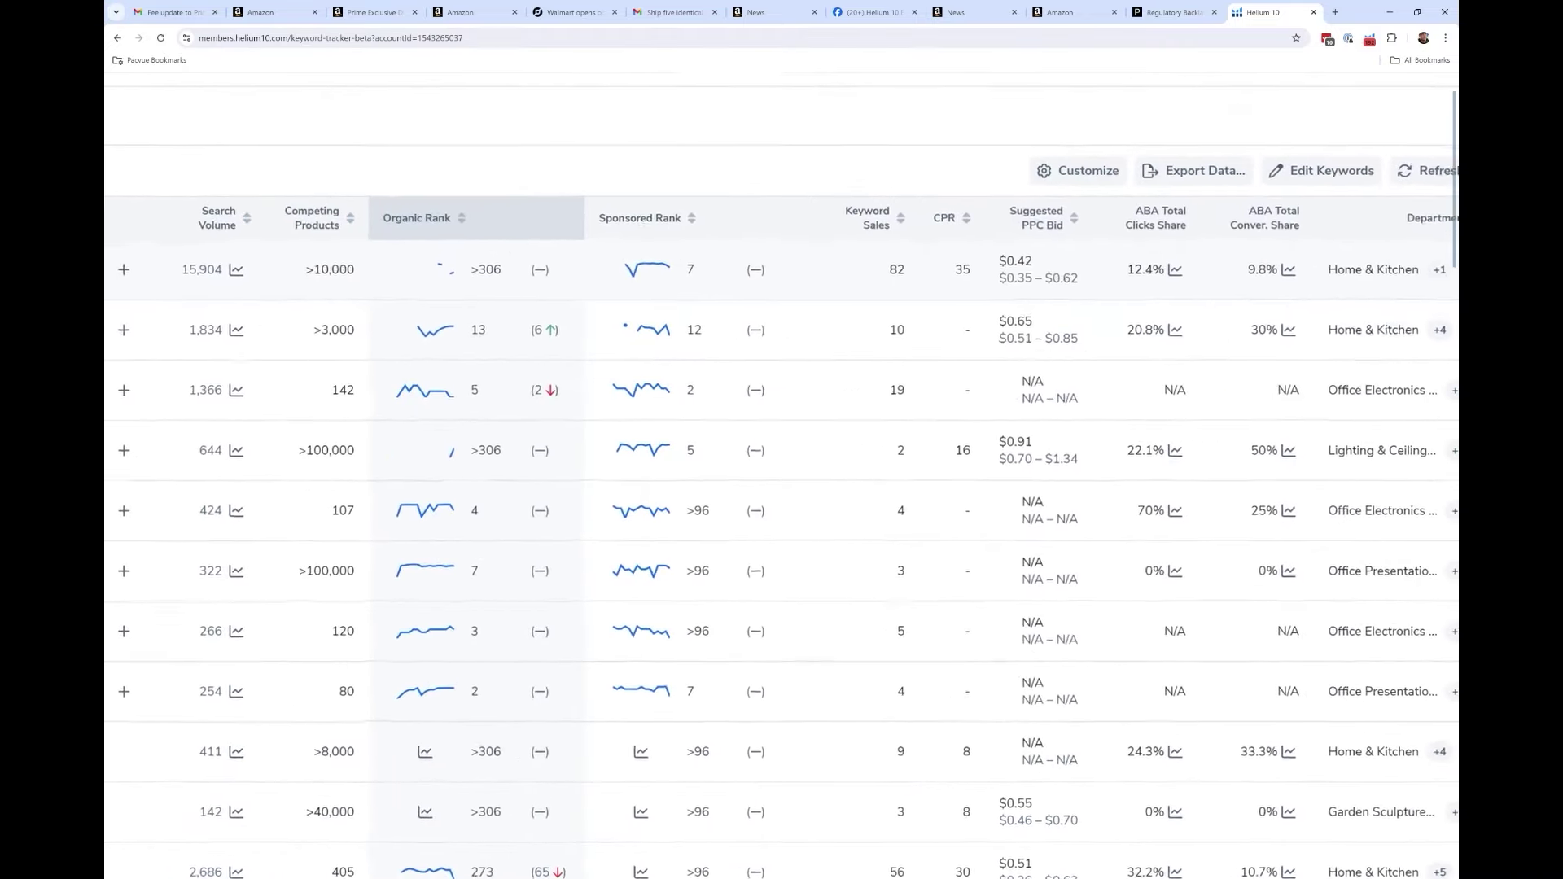
scroll(781, 476, down, 1)
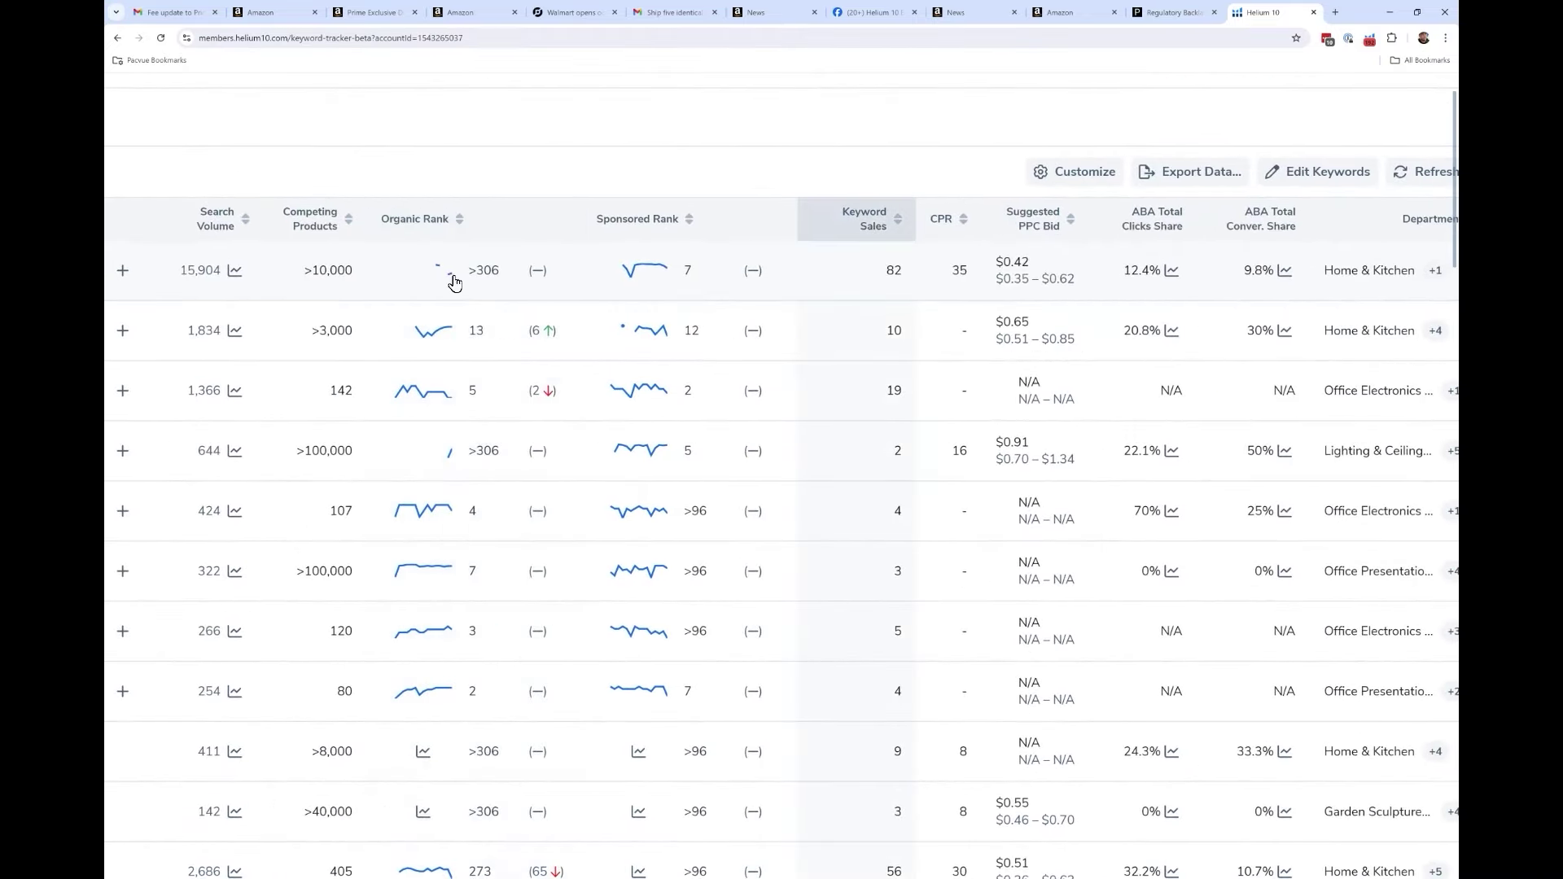
View the 30-day sponsored rank graph for "gothic decor", zoom in on about August 6 to 14, and close the graph
click(646, 273)
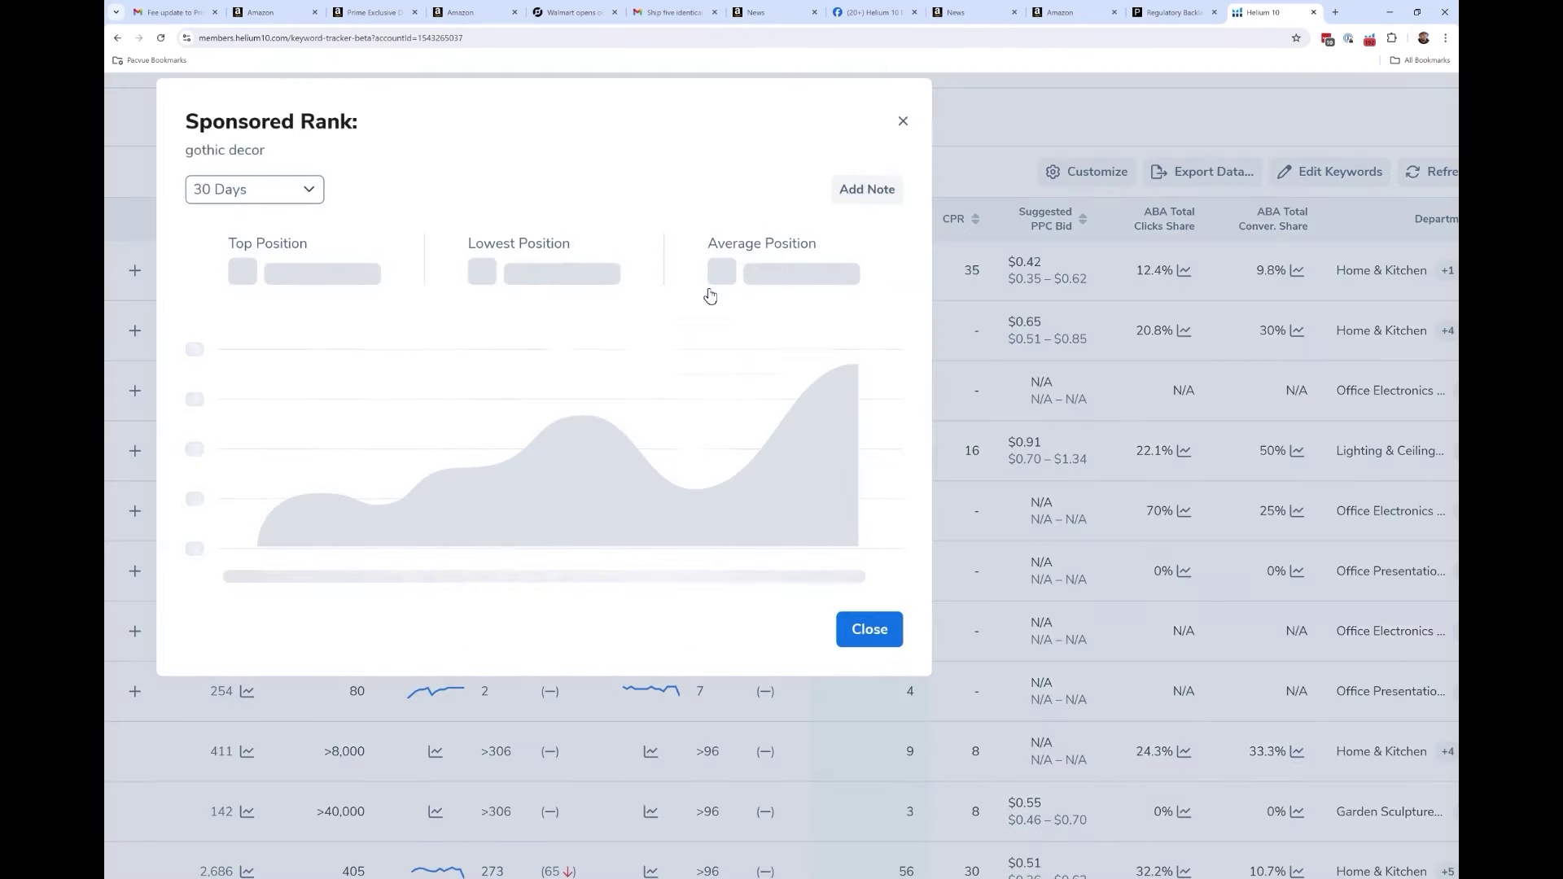
mouse_move(595, 347)
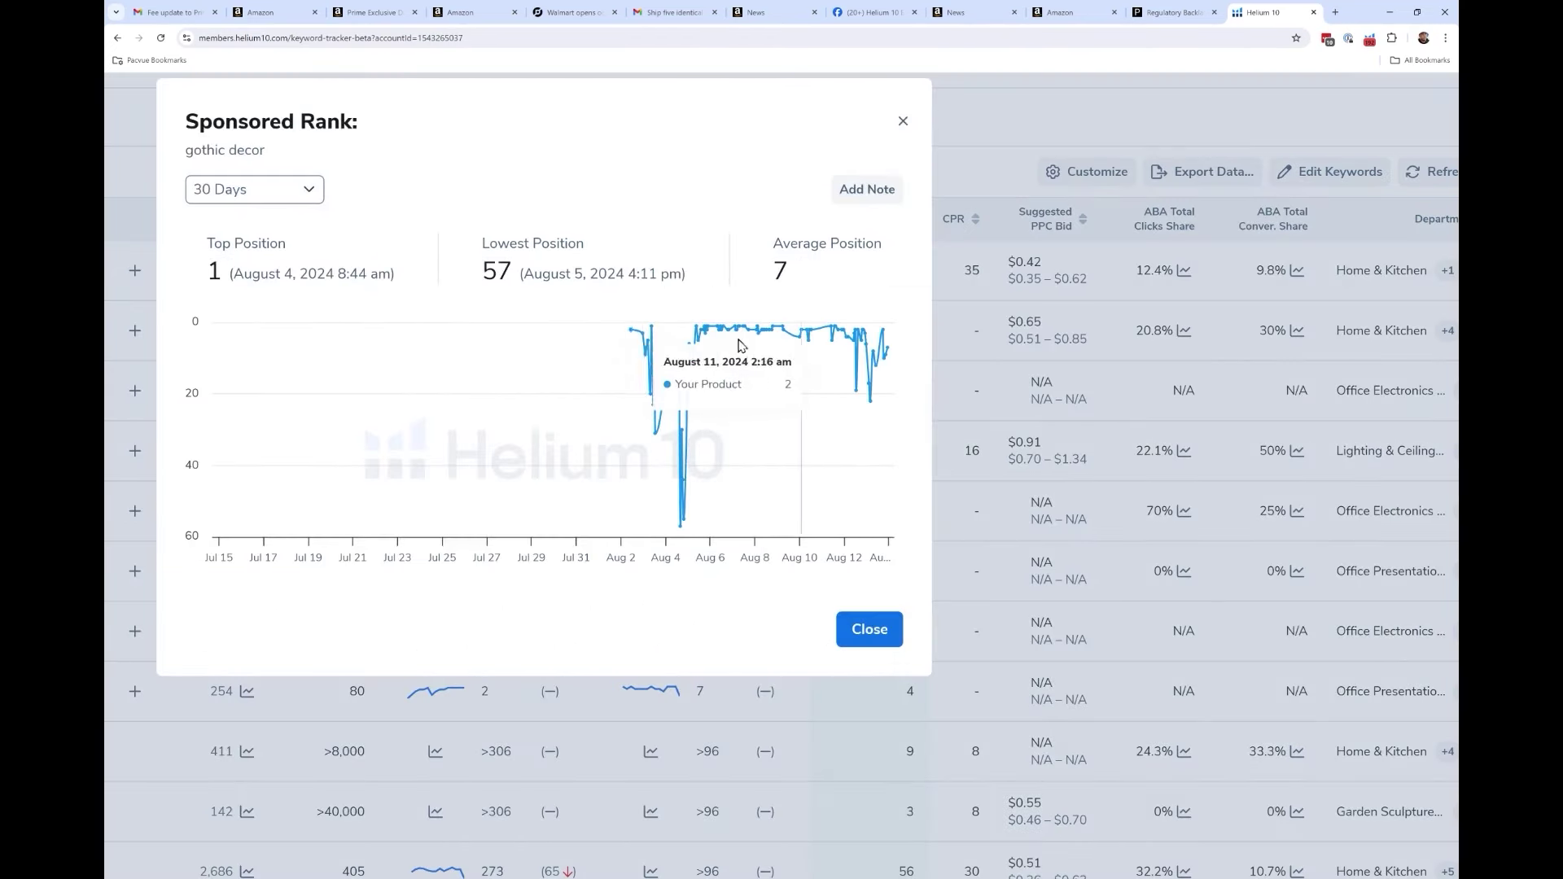
drag(711, 345, 909, 333)
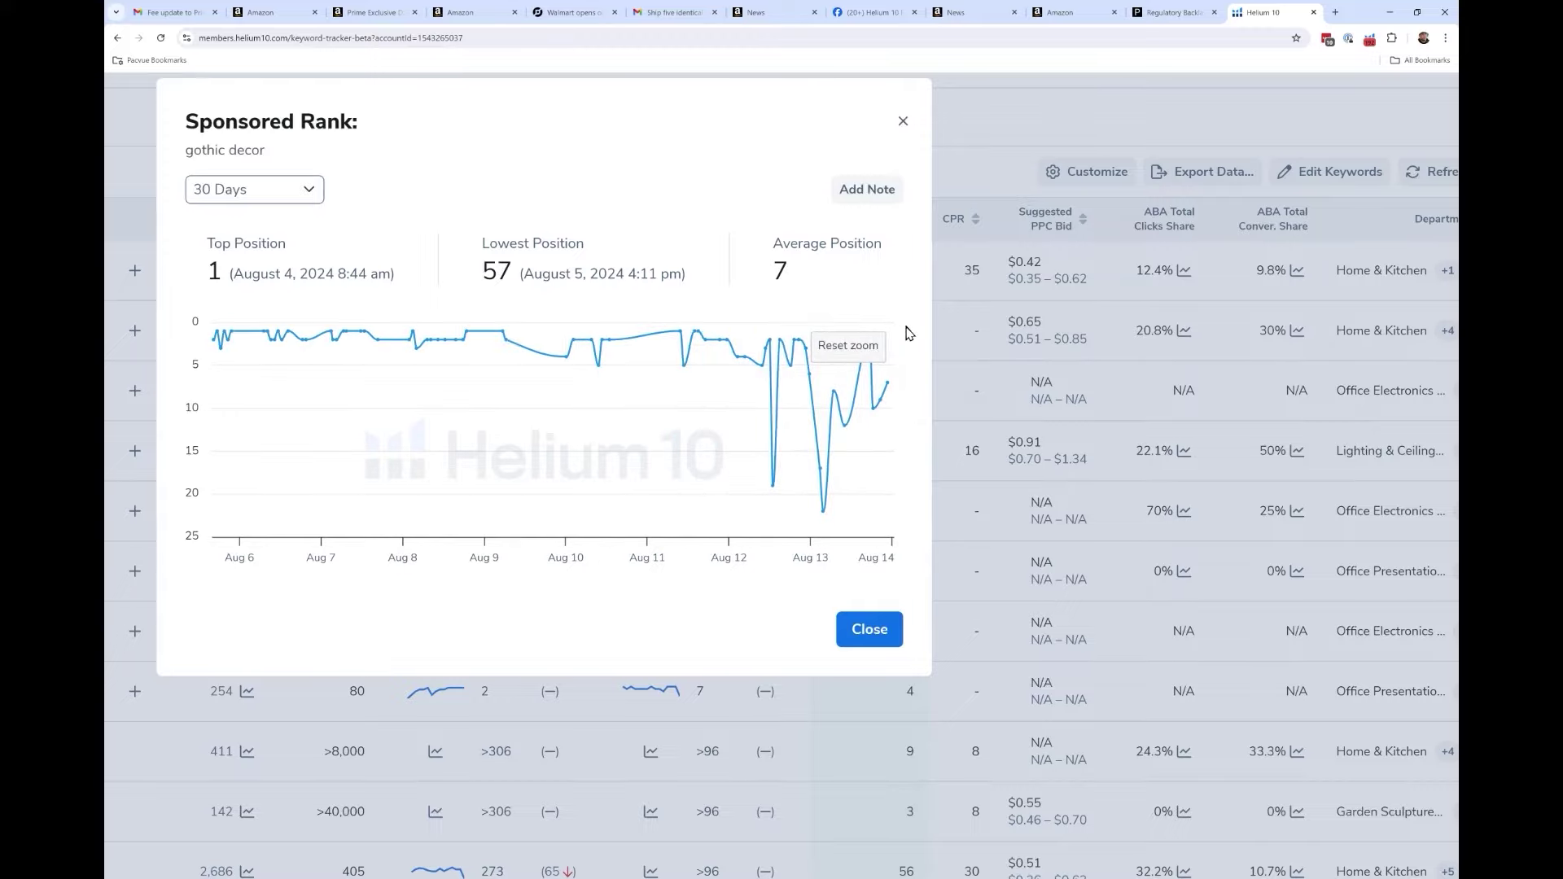
click(957, 305)
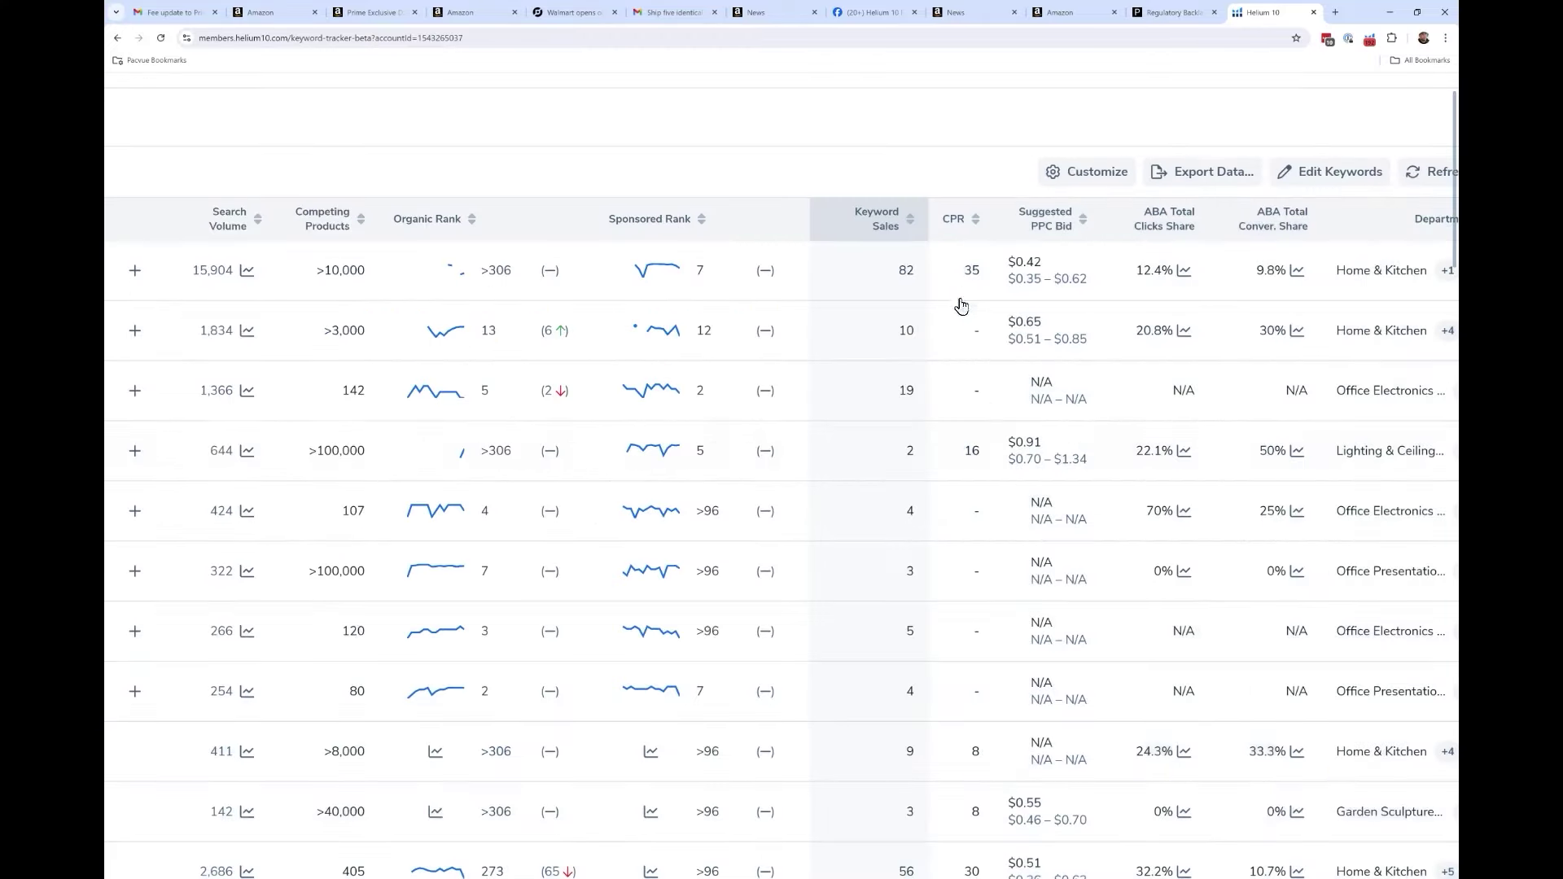
Examine the keyword sales and CPR values of the tracked keywords
scroll(938, 423, down, 5)
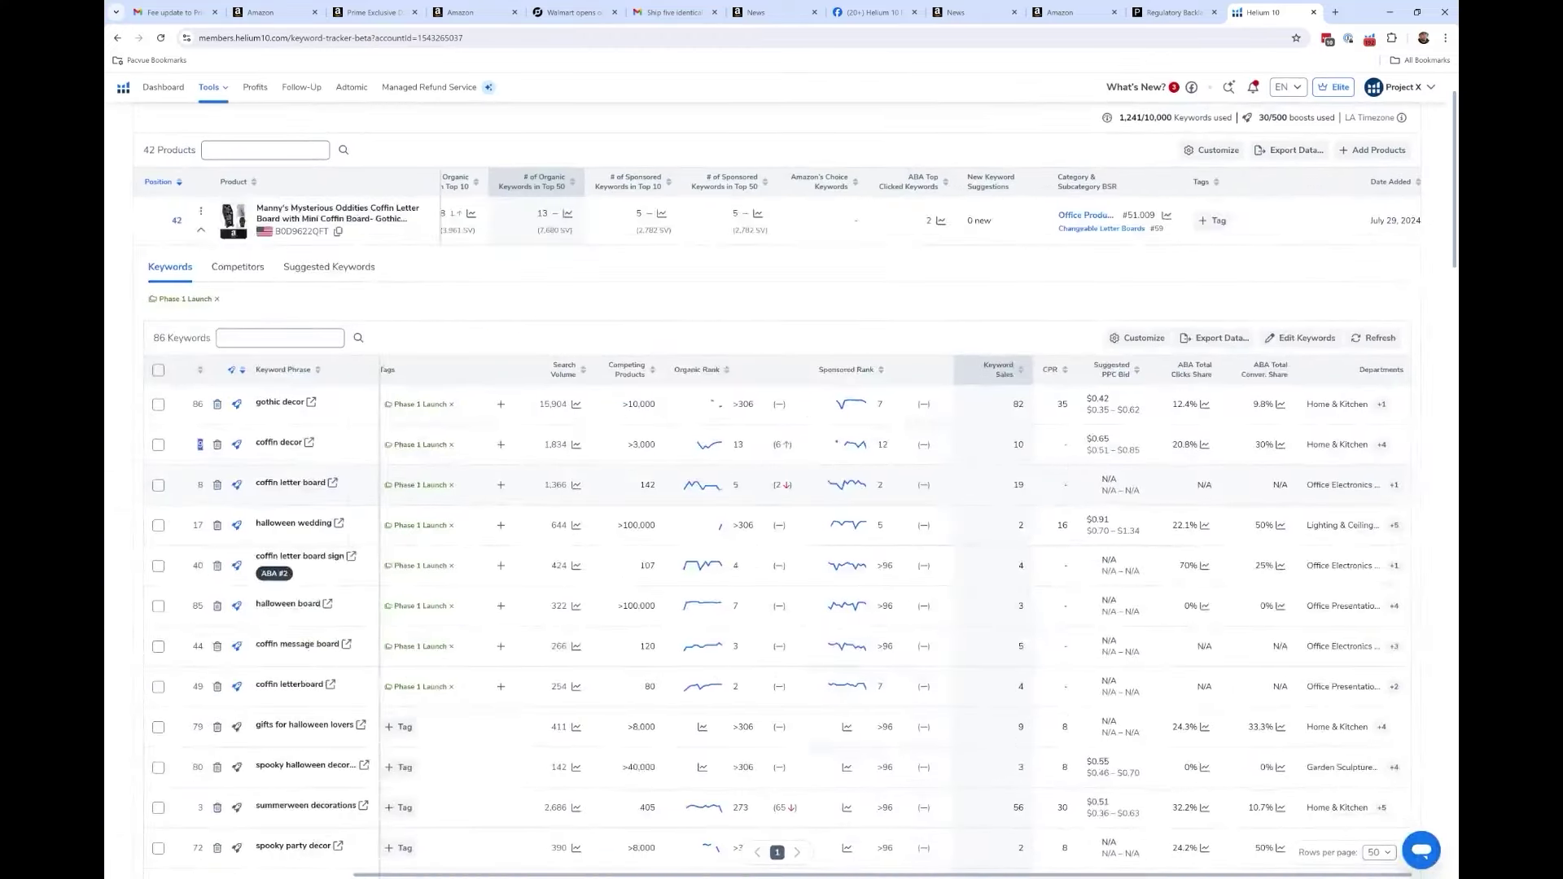
scroll(938, 423, up, 5)
key(ctrl+plus)
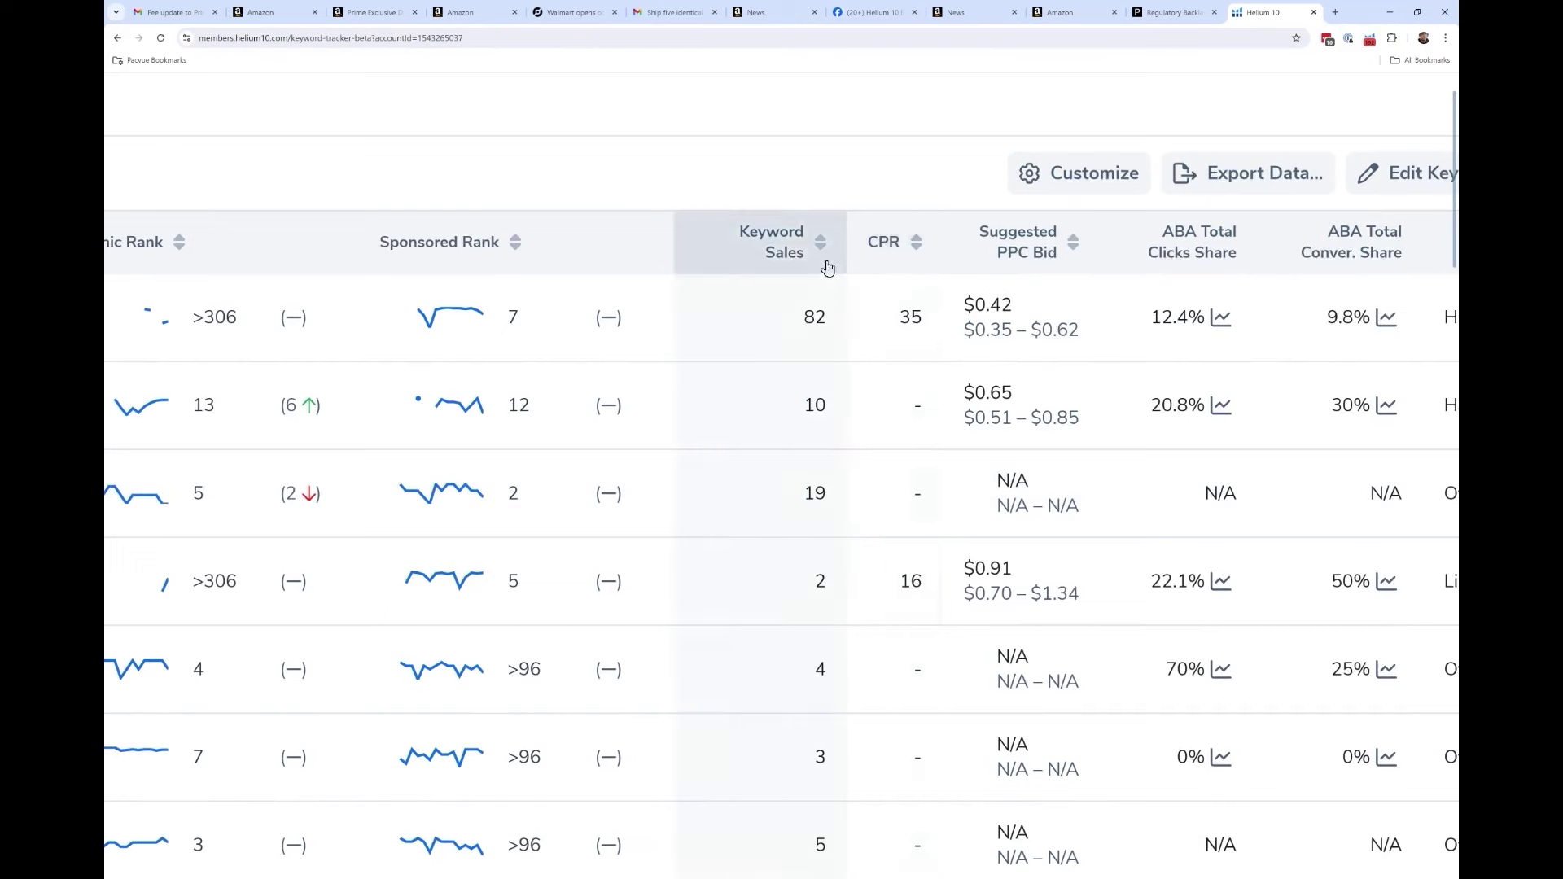
mouse_move(844, 269)
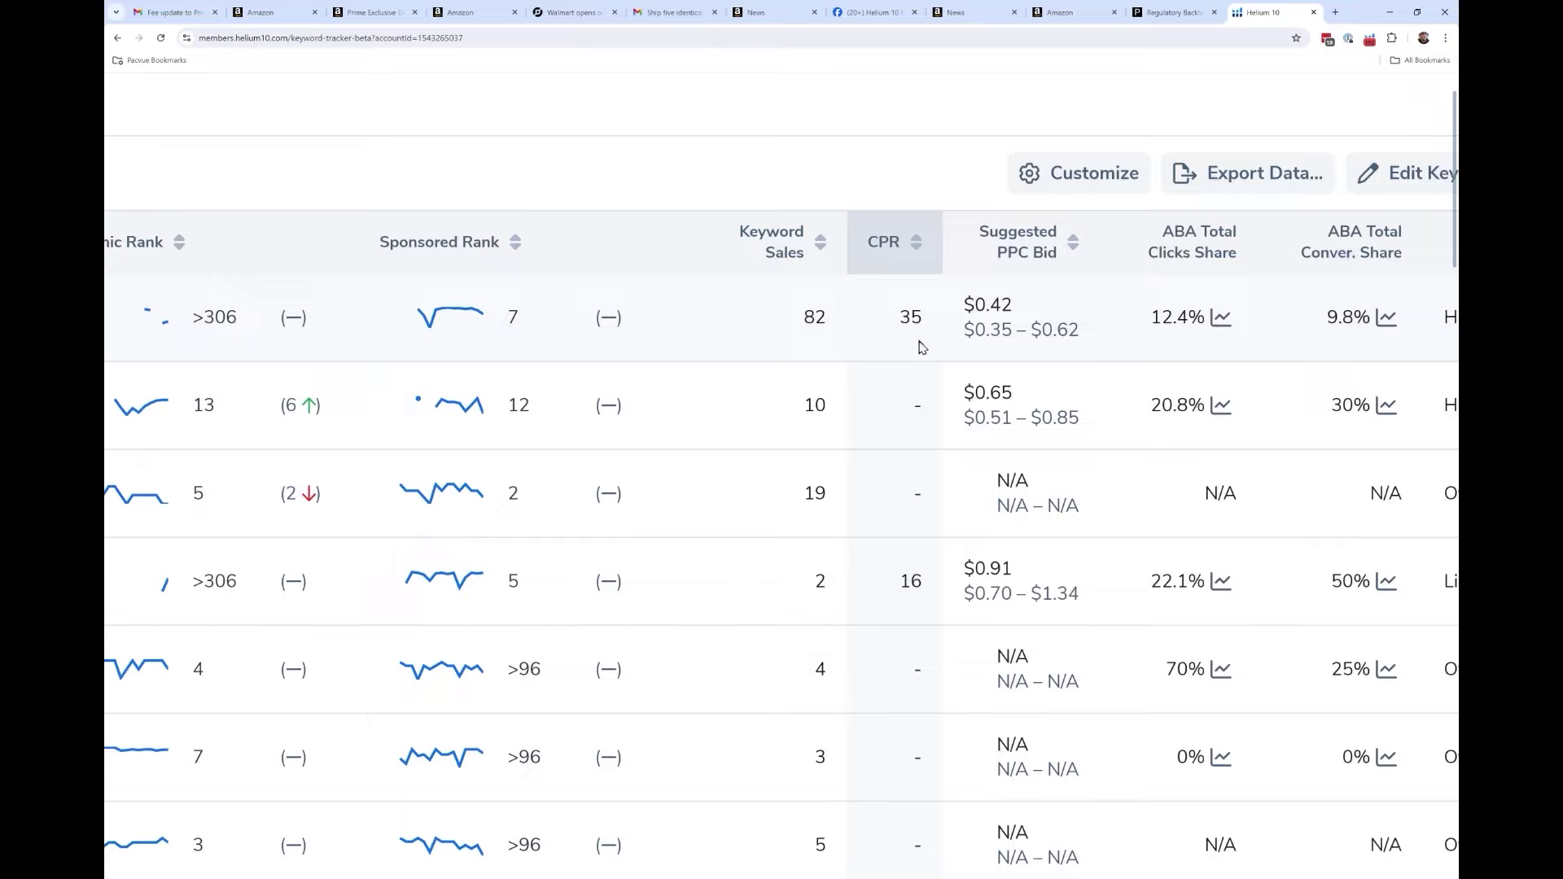
scroll(1010, 405, up, 3)
scroll(781, 476, up, 3)
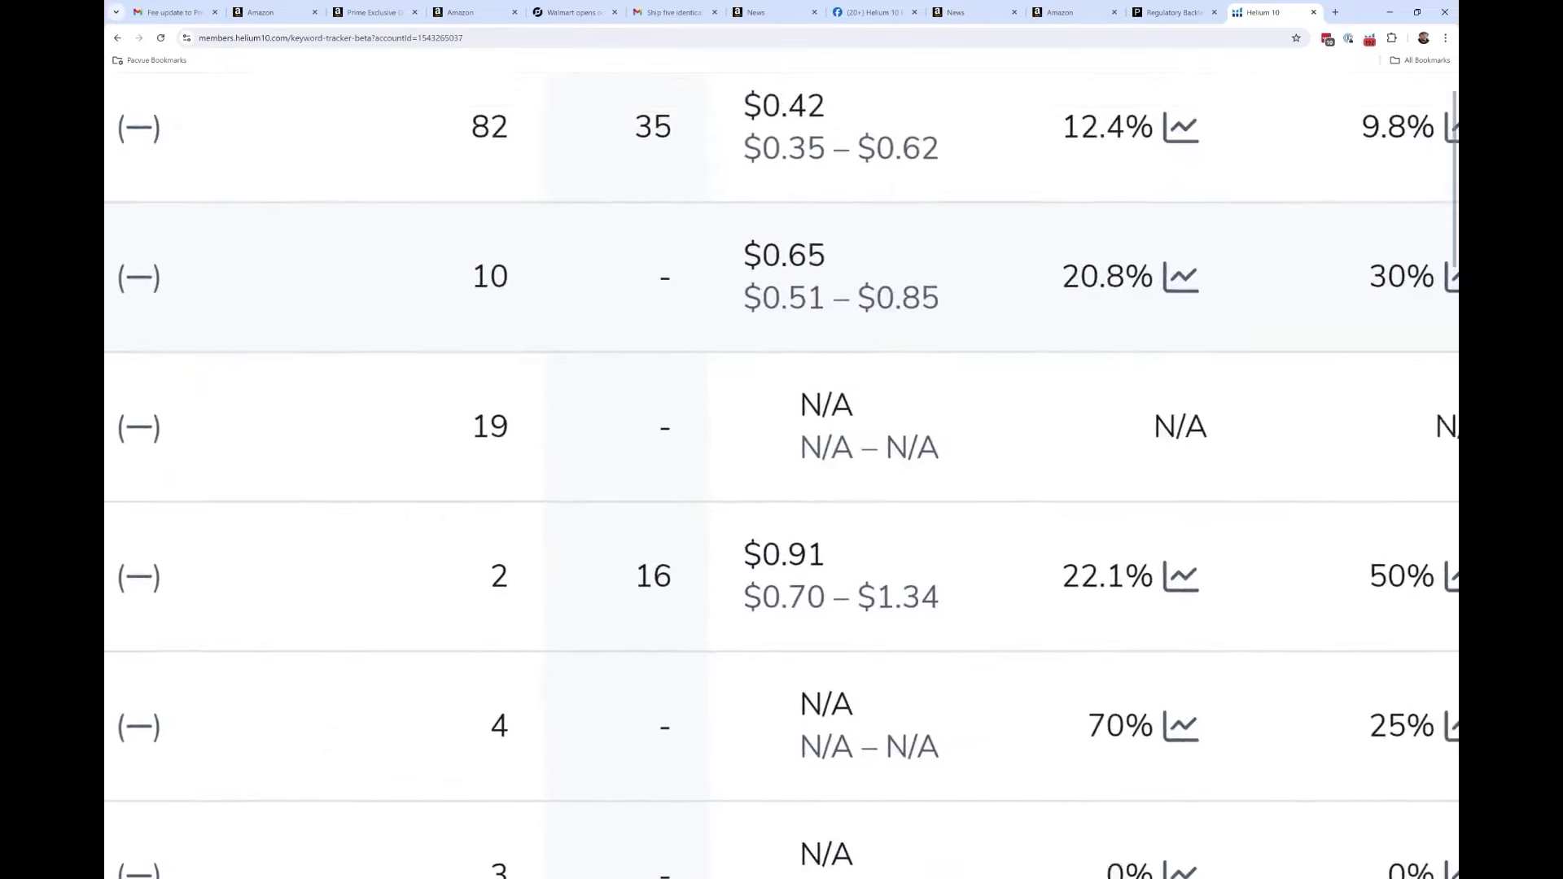
Examine the suggested PPC bids, ABA total clicks share and ABA total conversion share of the tracked keywords
scroll(782, 476, down, 2)
scroll(781, 476, up, 2)
scroll(781, 476, right, 1)
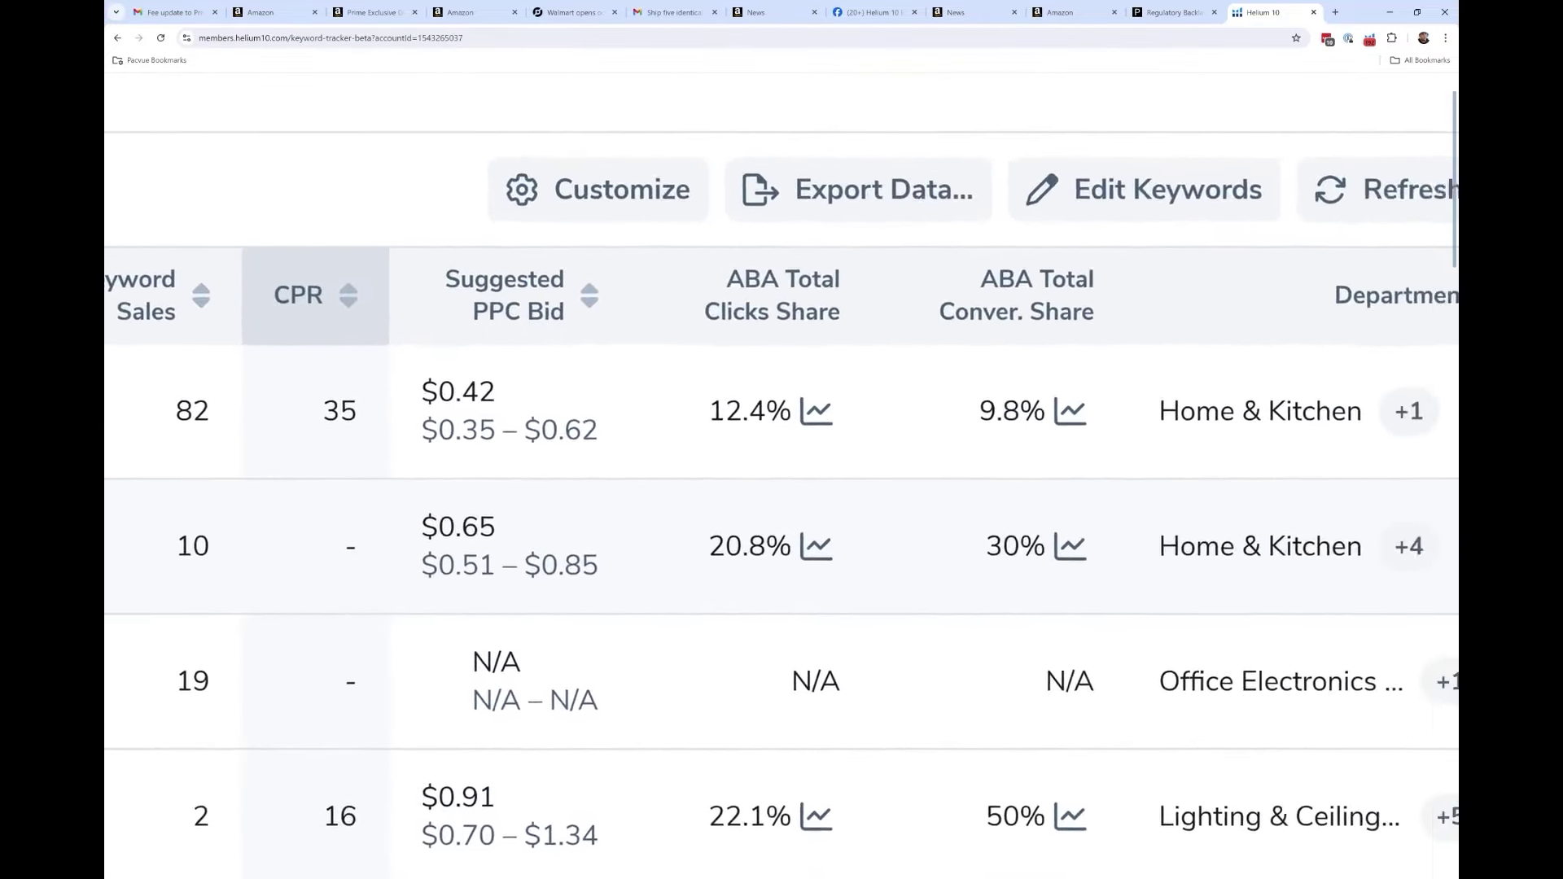
scroll(781, 476, down, 2)
scroll(782, 476, right, 1)
scroll(781, 476, up, 1)
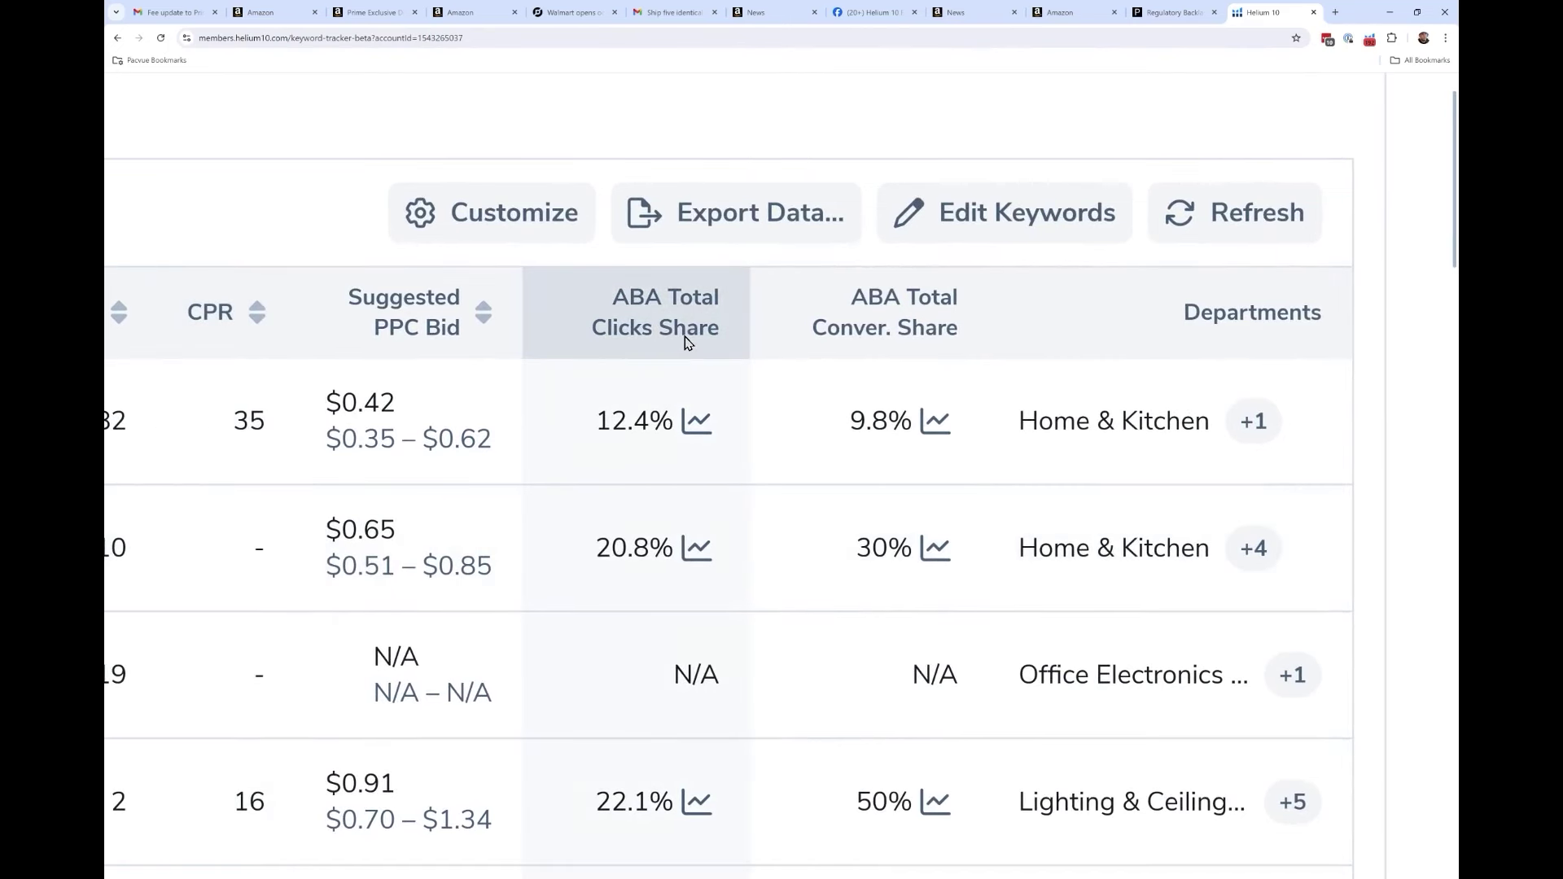
mouse_move(931, 331)
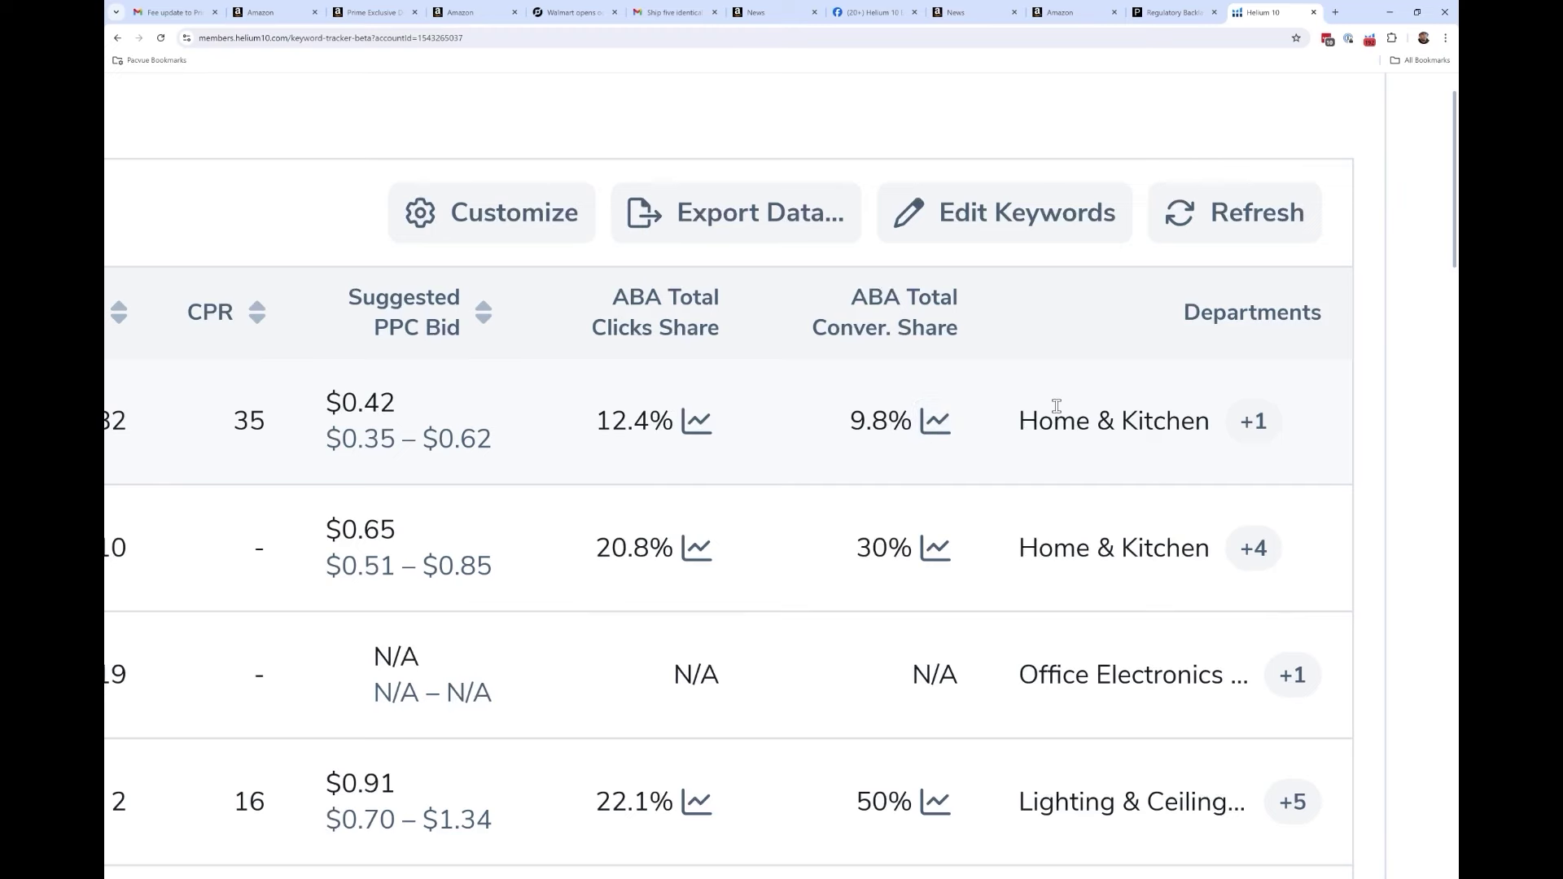
Inspect the departments listed for the tracked keywords
scroll(1018, 401, up, 3)
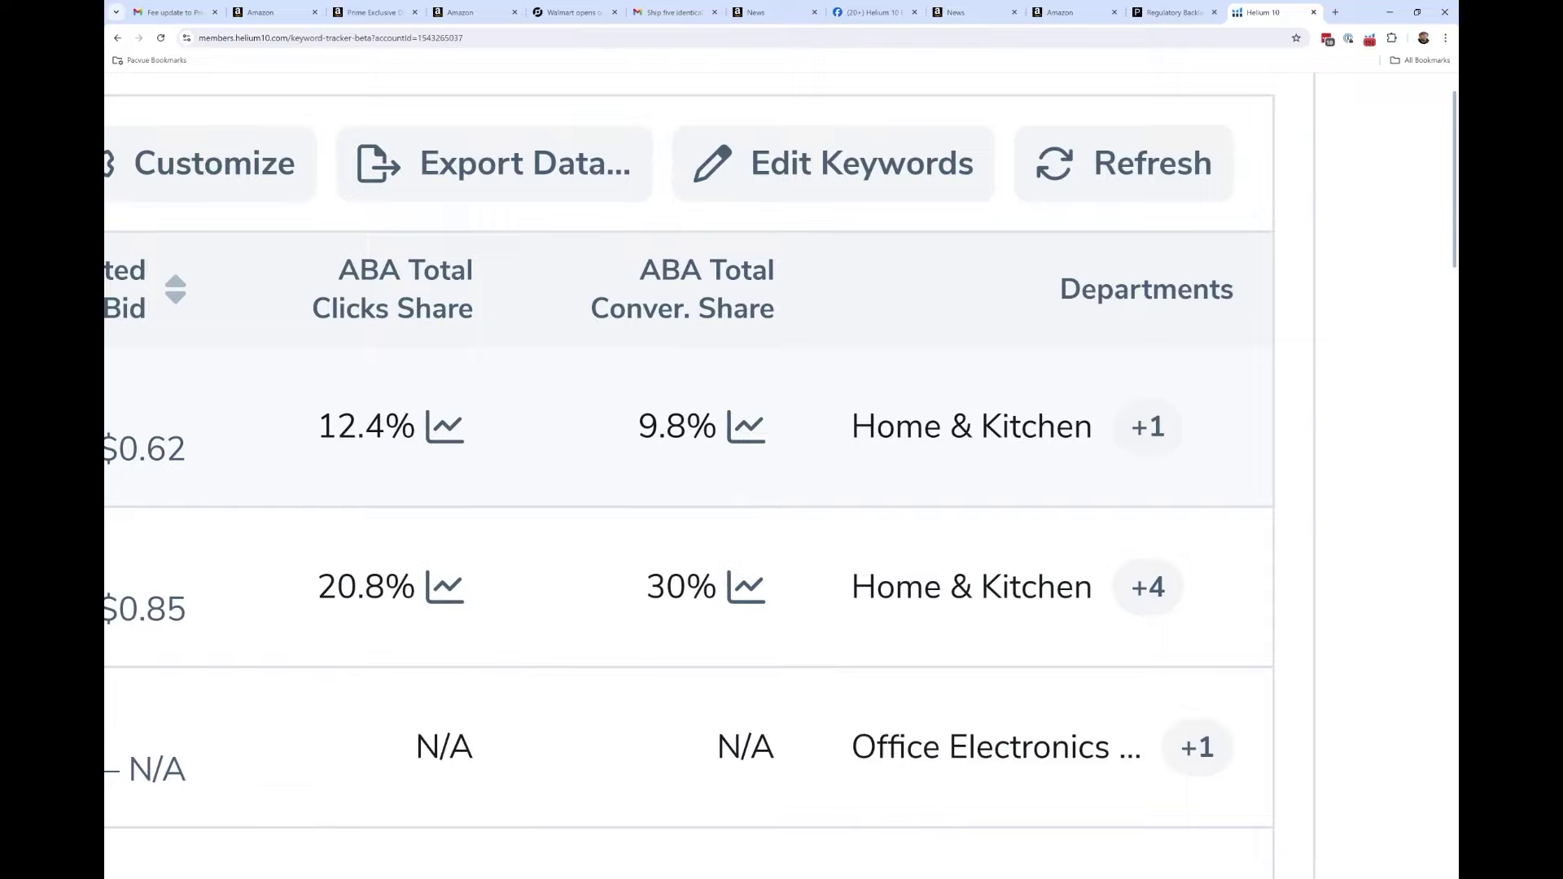
scroll(924, 353, down, 10)
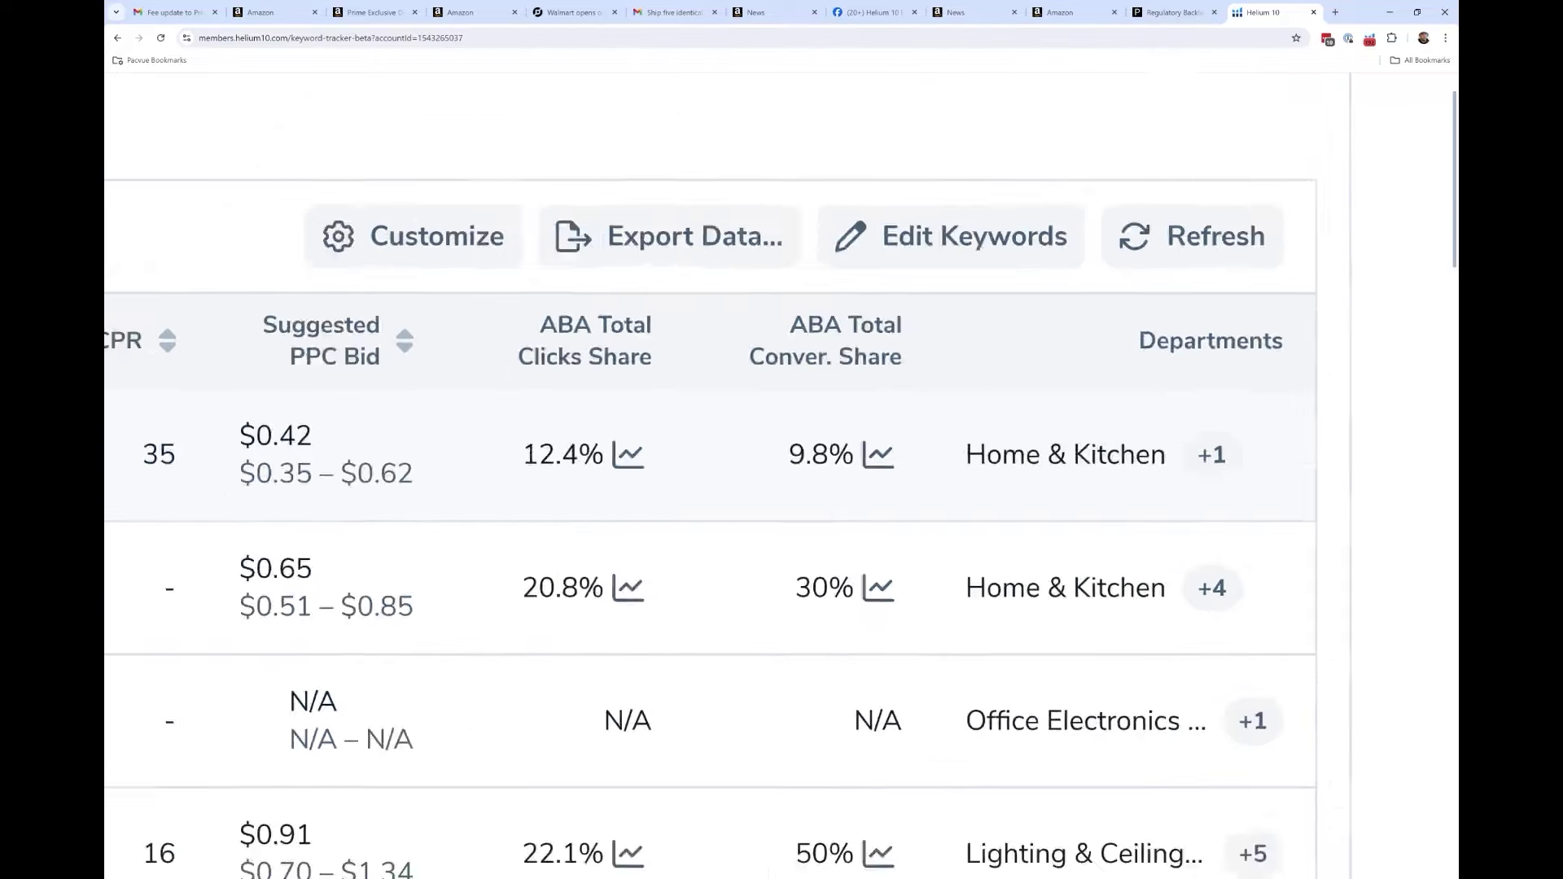
scroll(924, 354, down, 1)
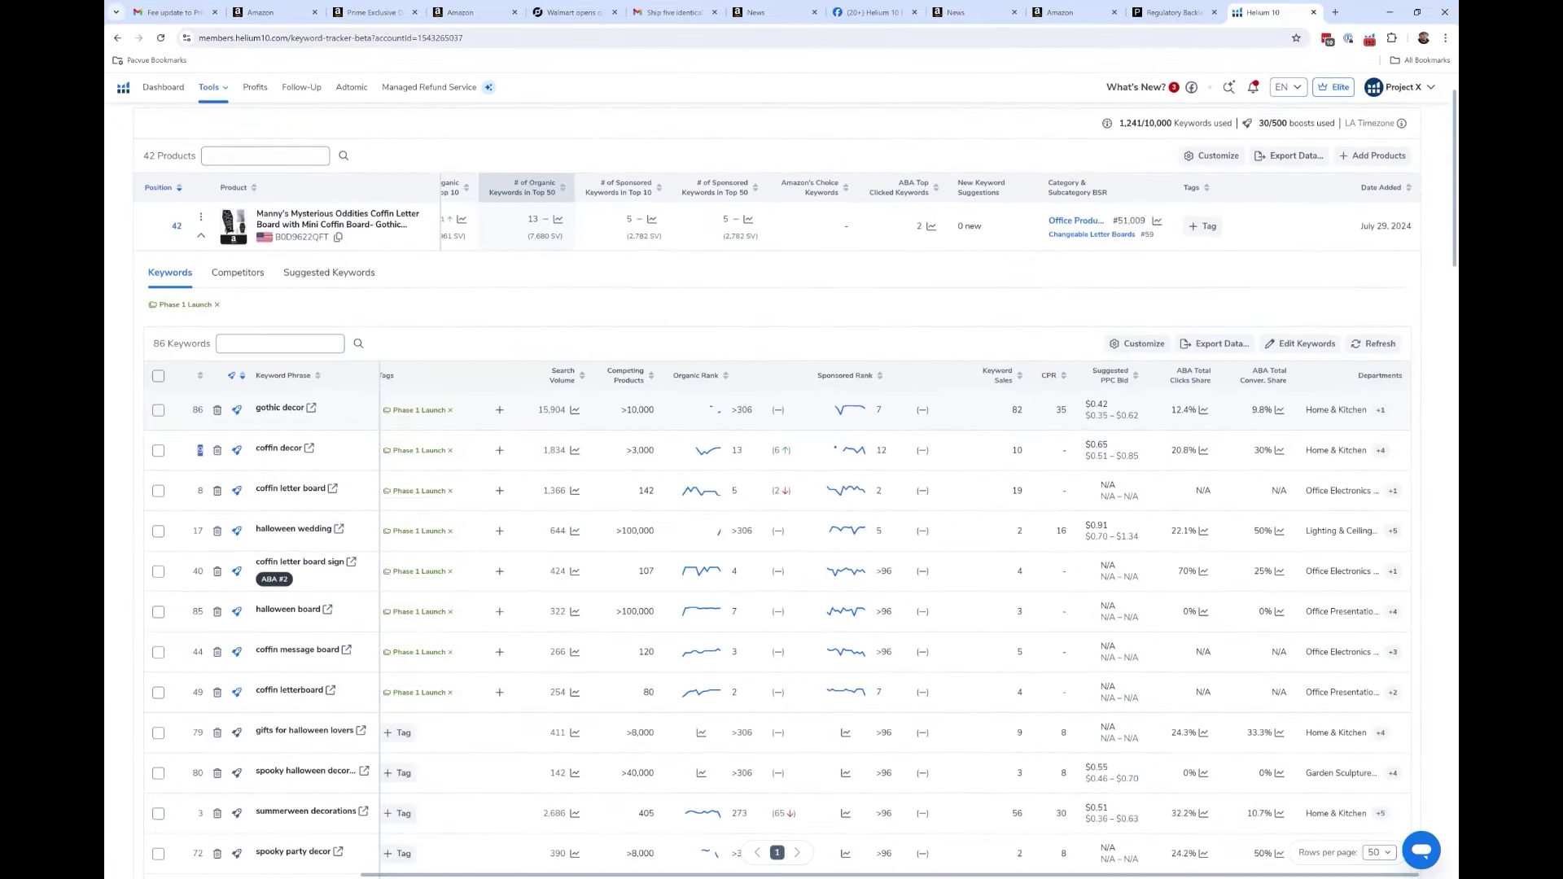
Open the Amazon search page for the keyword "gothic decor" and view it
click(313, 409)
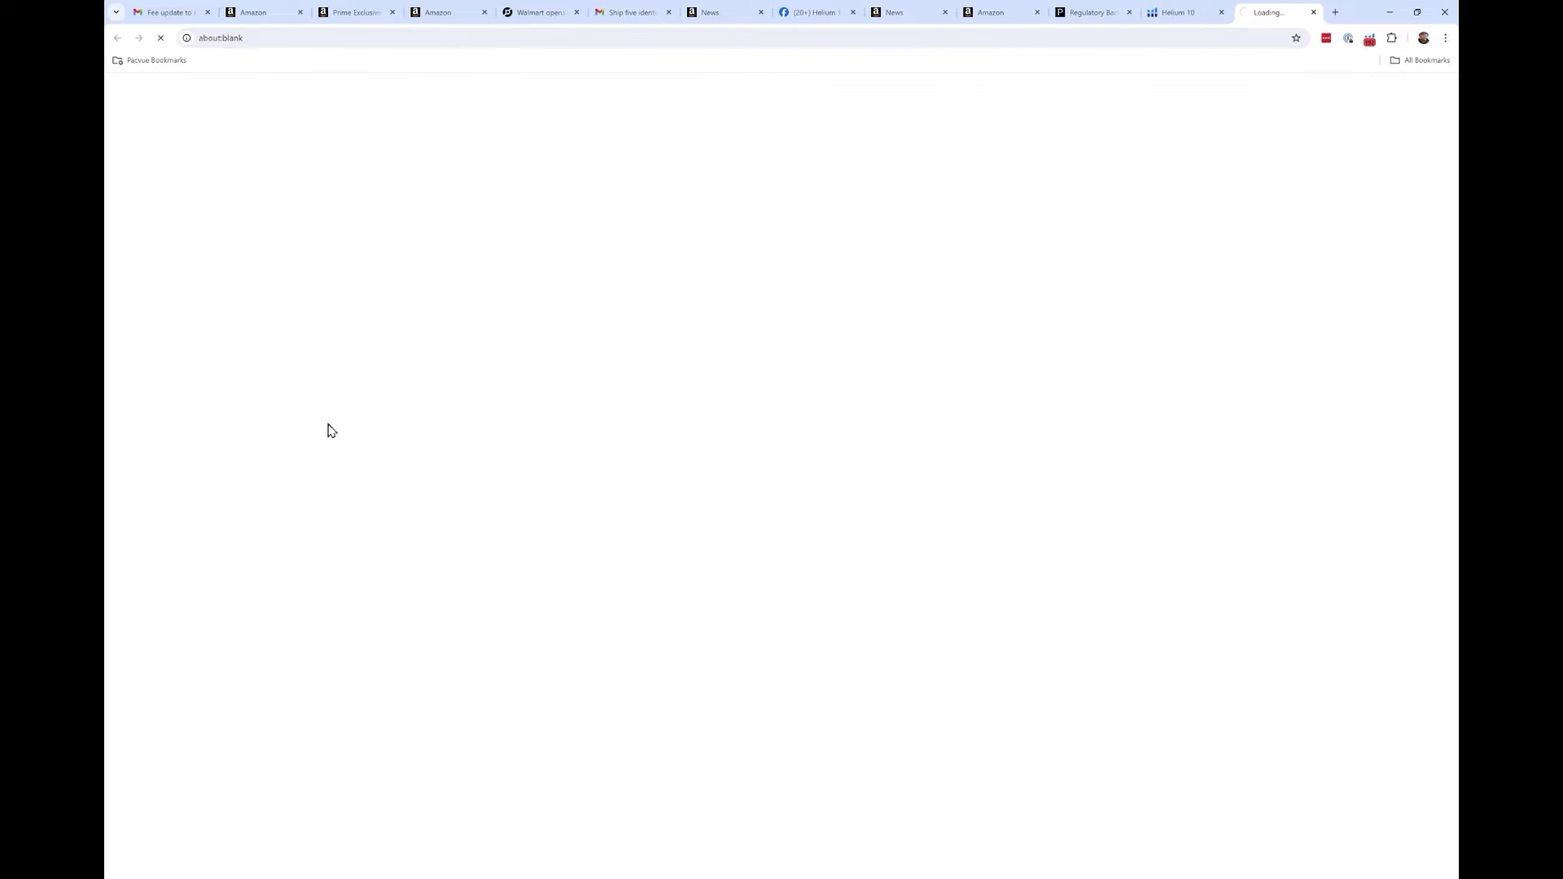
click(1181, 17)
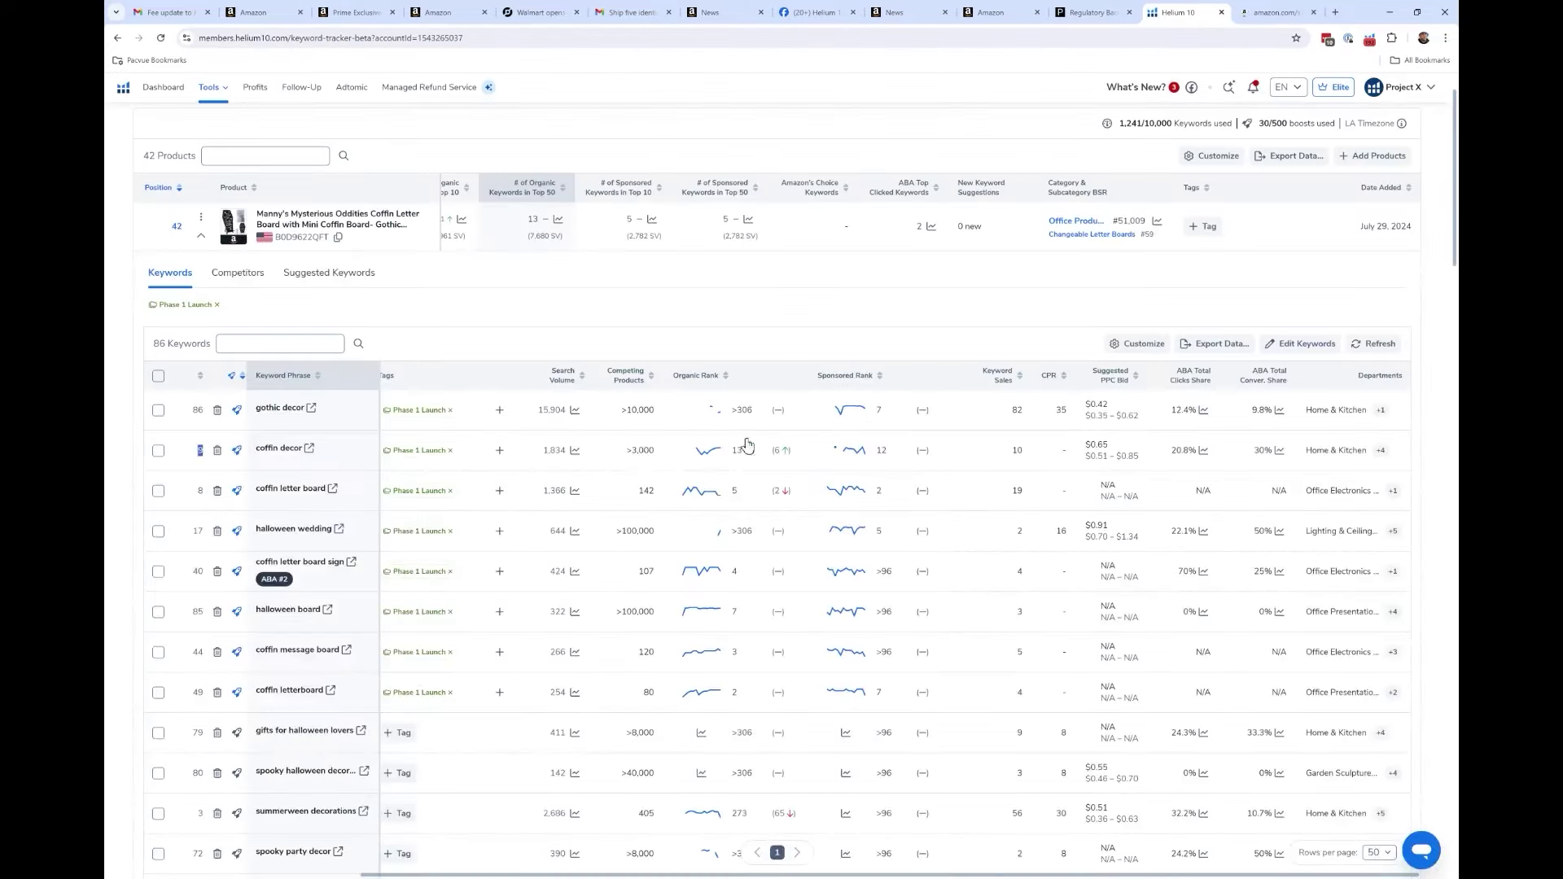
scroll(167, 503, up, 8)
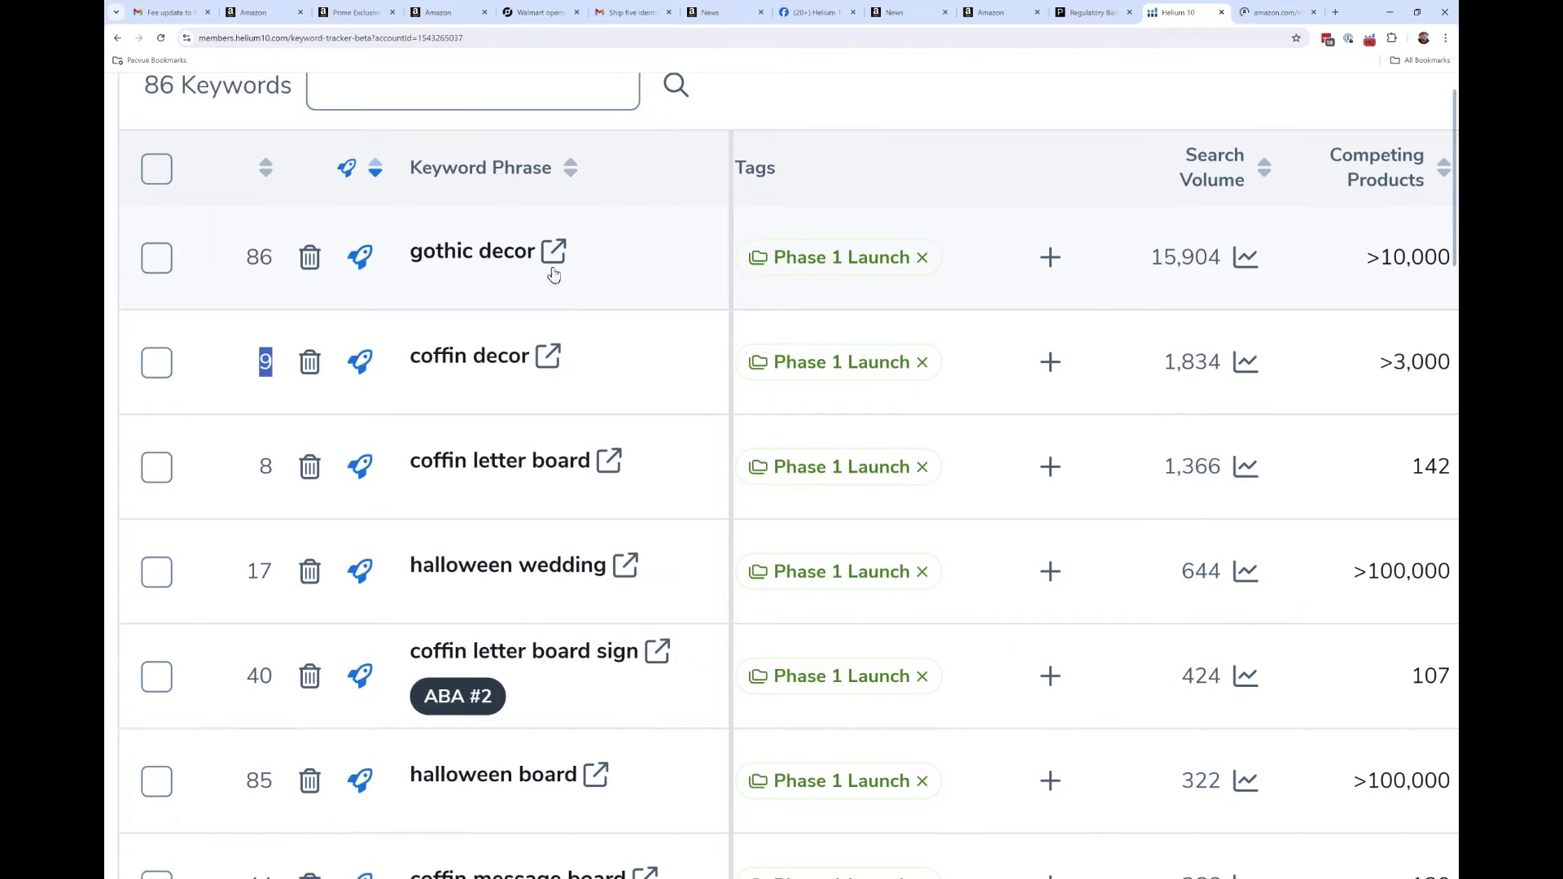
scroll(551, 274, down, 8)
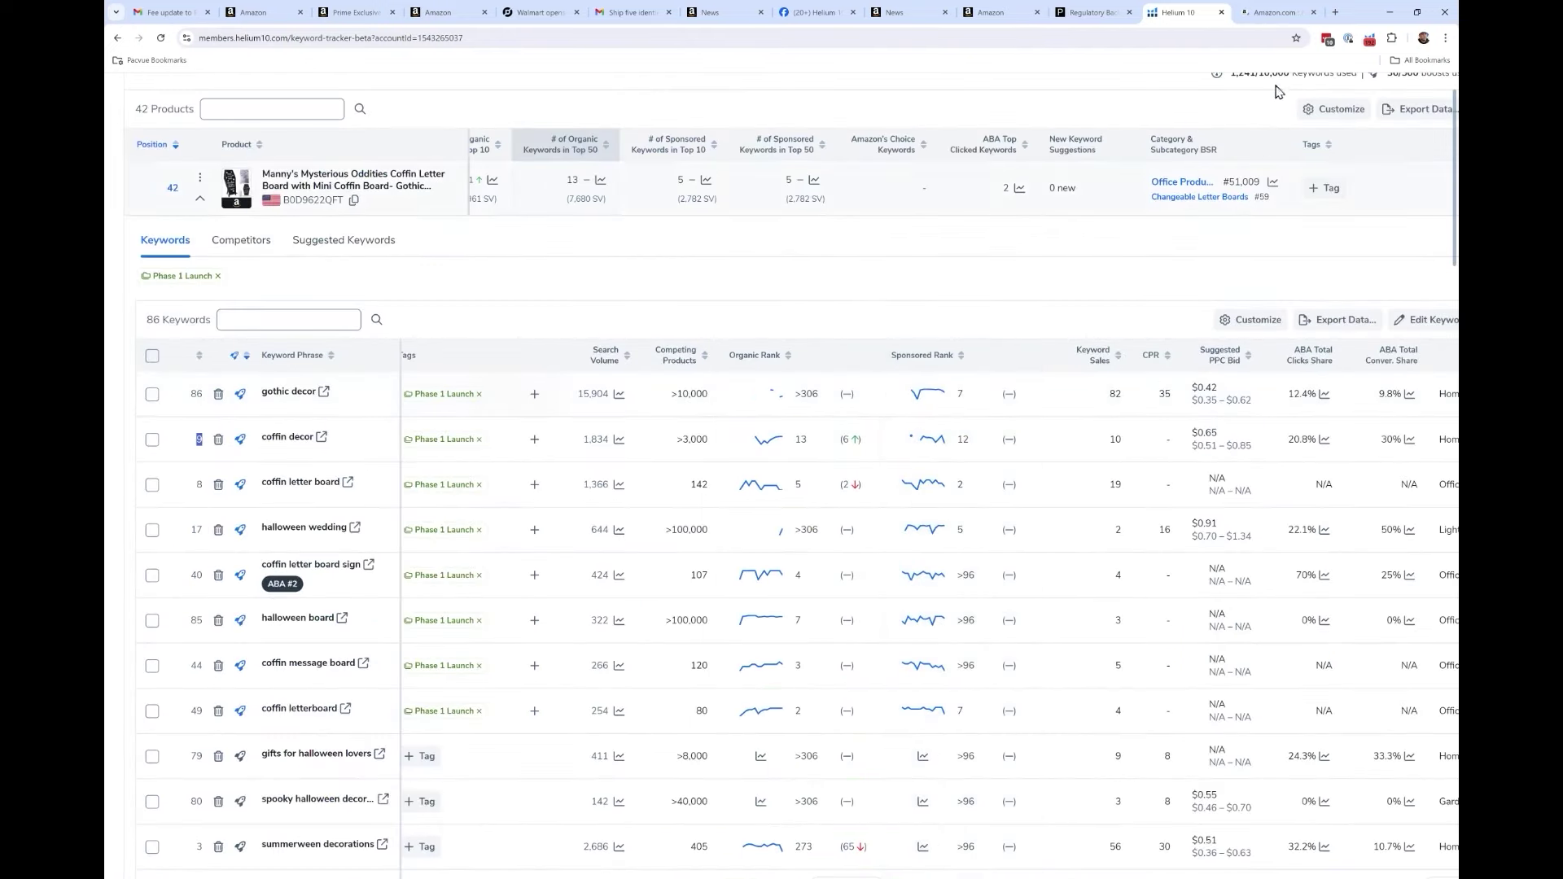
click(1264, 13)
click(599, 182)
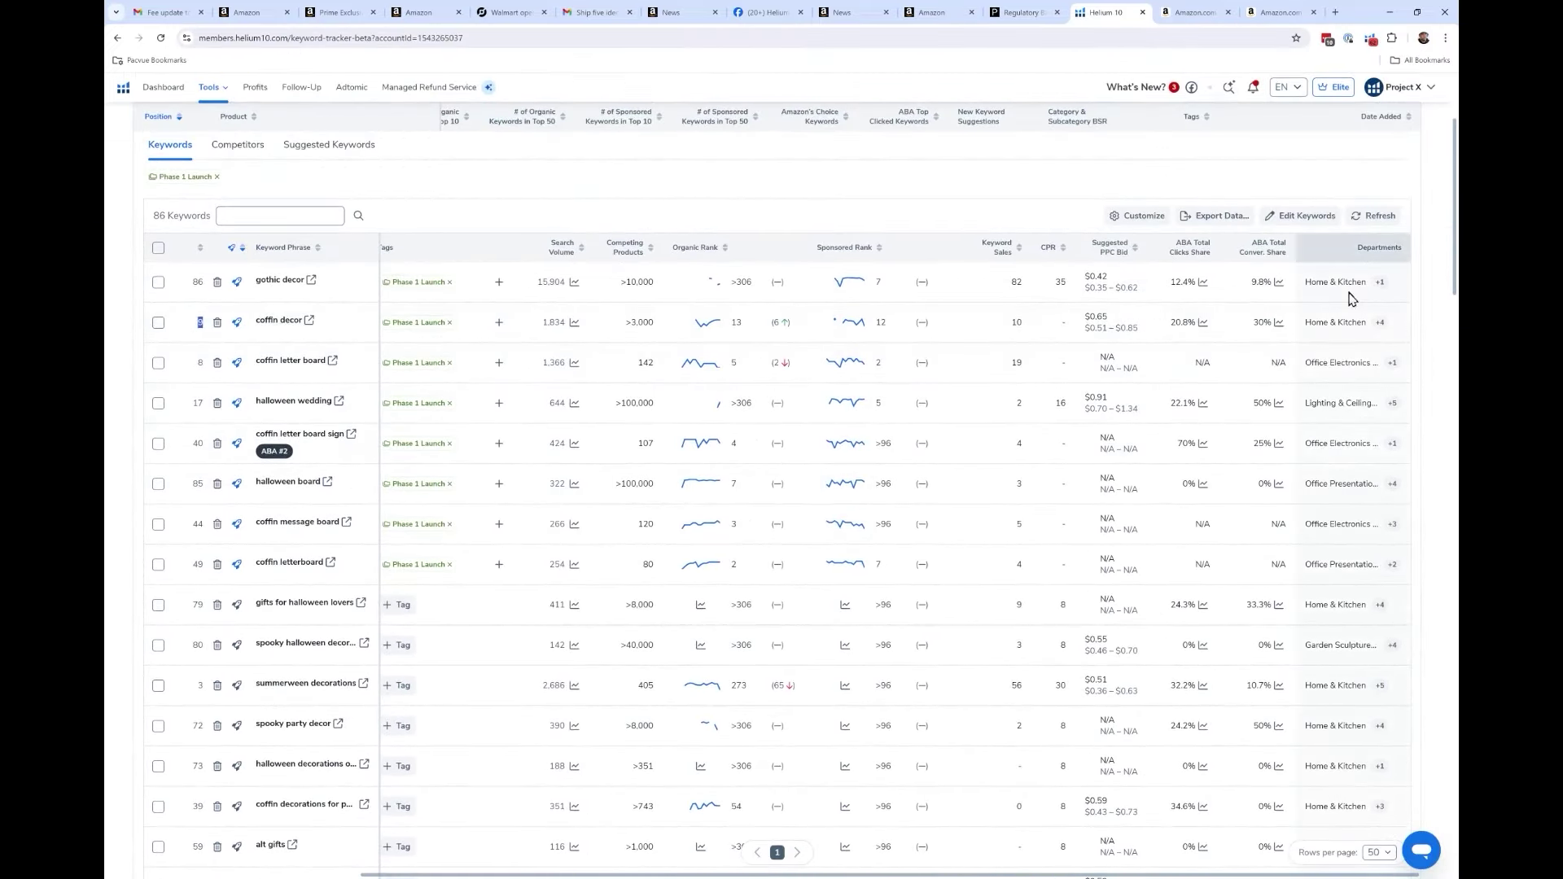
Compare the departments of "gothic decor" and "coffin decor", and review the sales, rank and share data across the keyword table
scroll(1379, 347, up, 5)
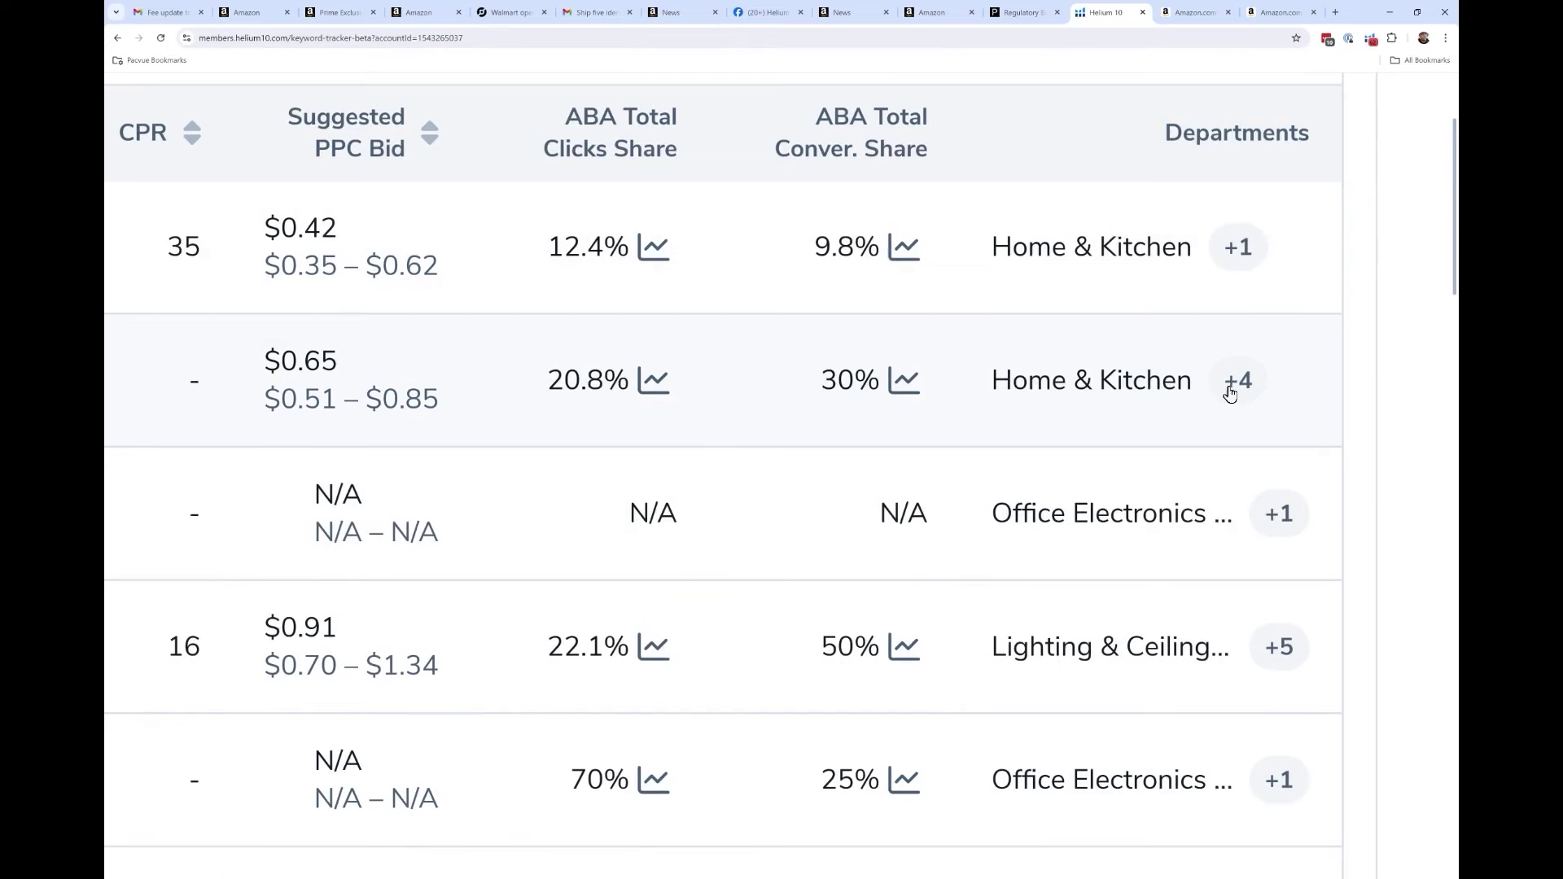
scroll(1229, 394, down, 5)
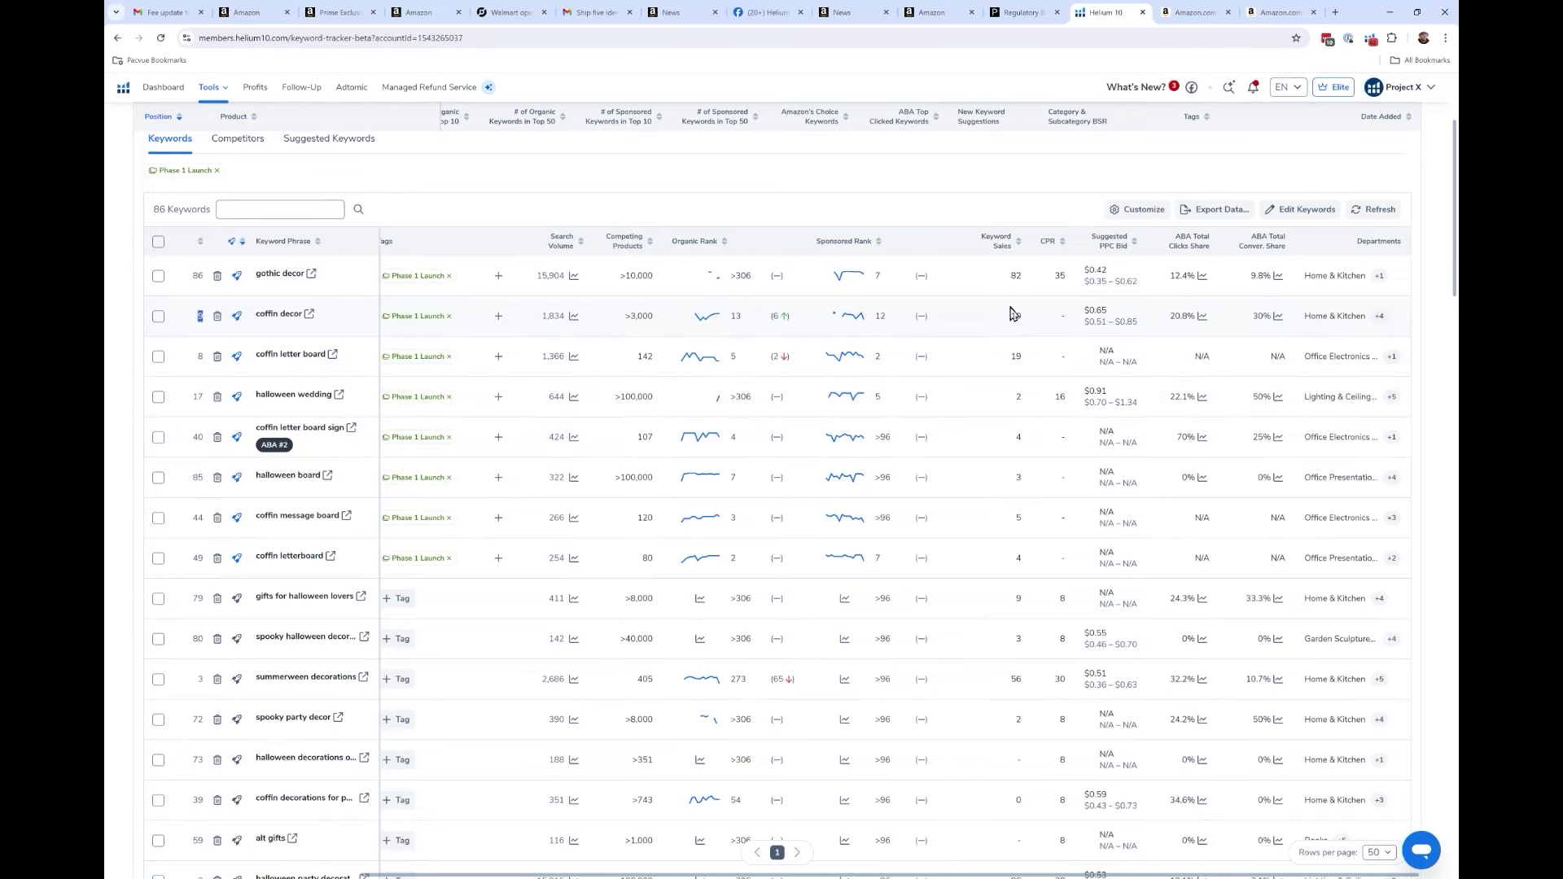
scroll(1012, 314, up, 5)
scroll(1011, 314, down, 1)
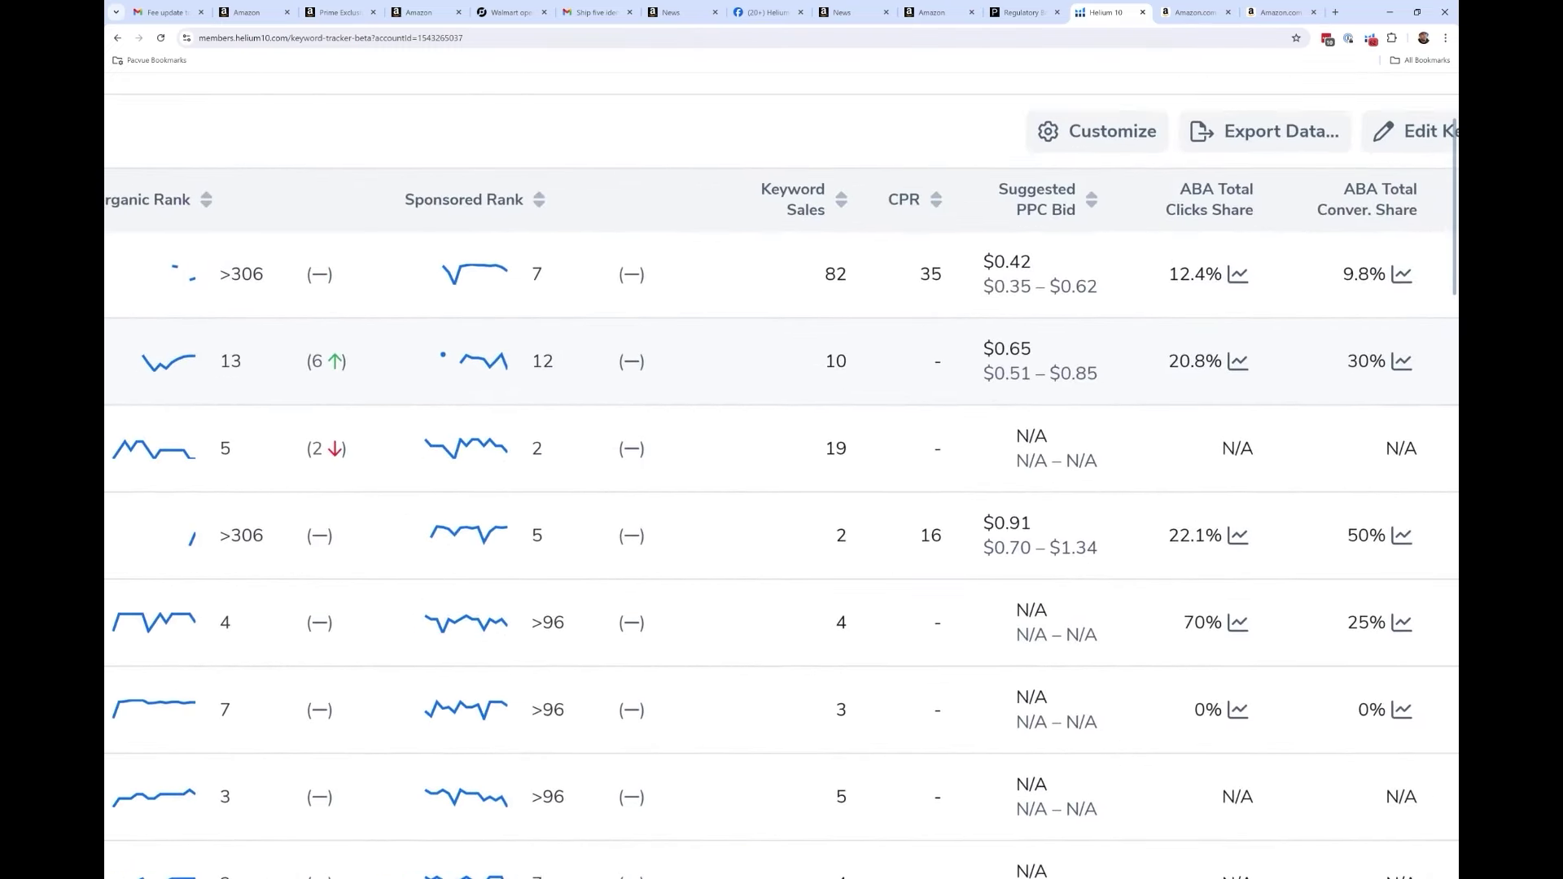
scroll(472, 364, down, 2)
scroll(473, 364, down, 3)
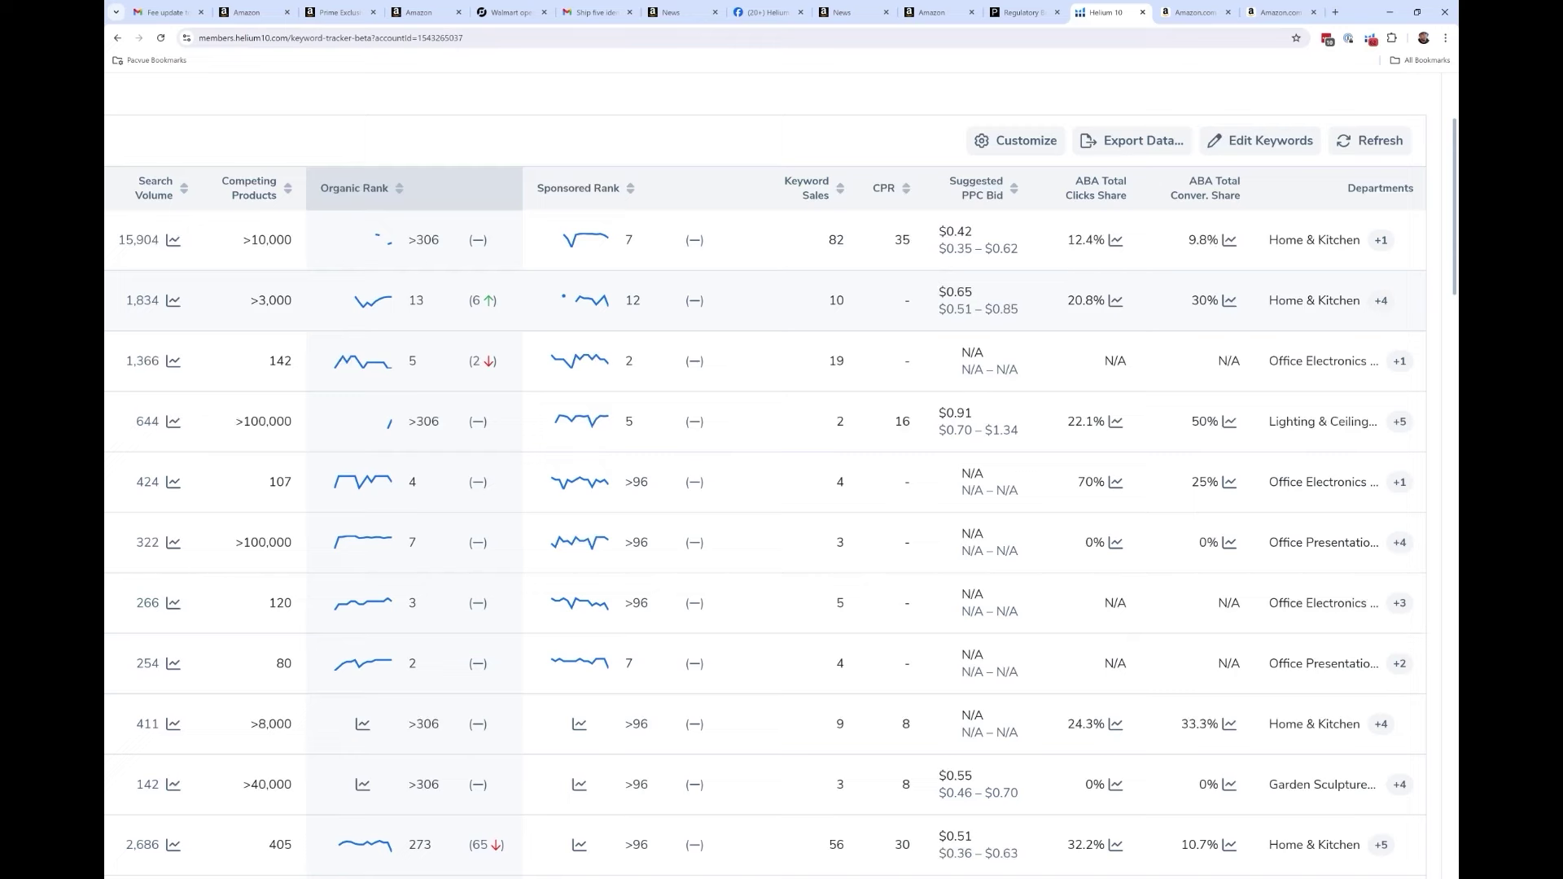
key(ctrl+minus)
key(ctrl+minus)
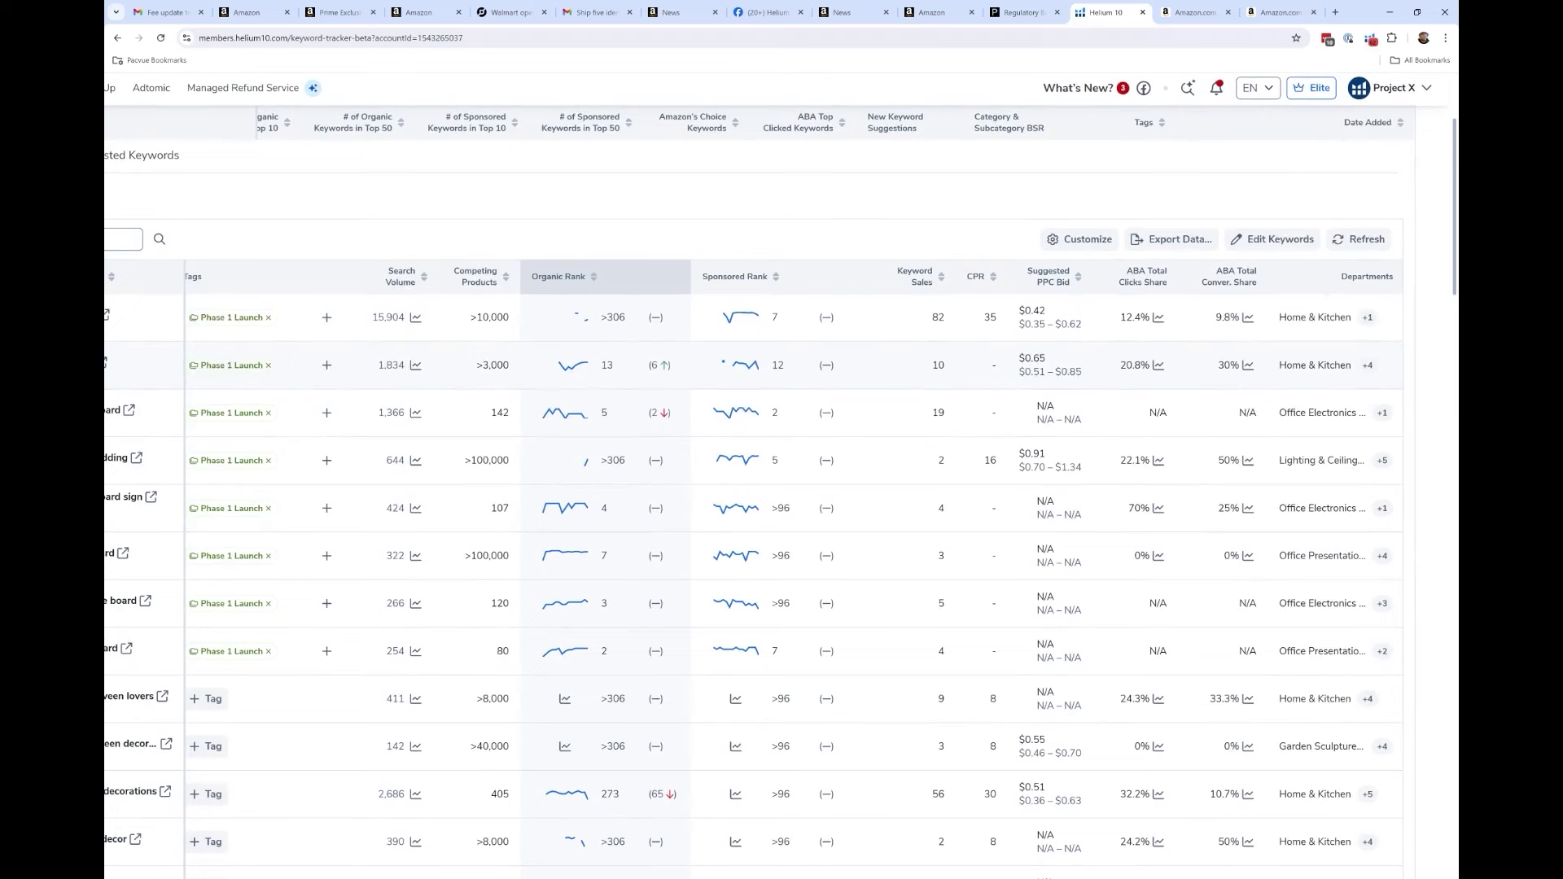
scroll(781, 488, down, 2)
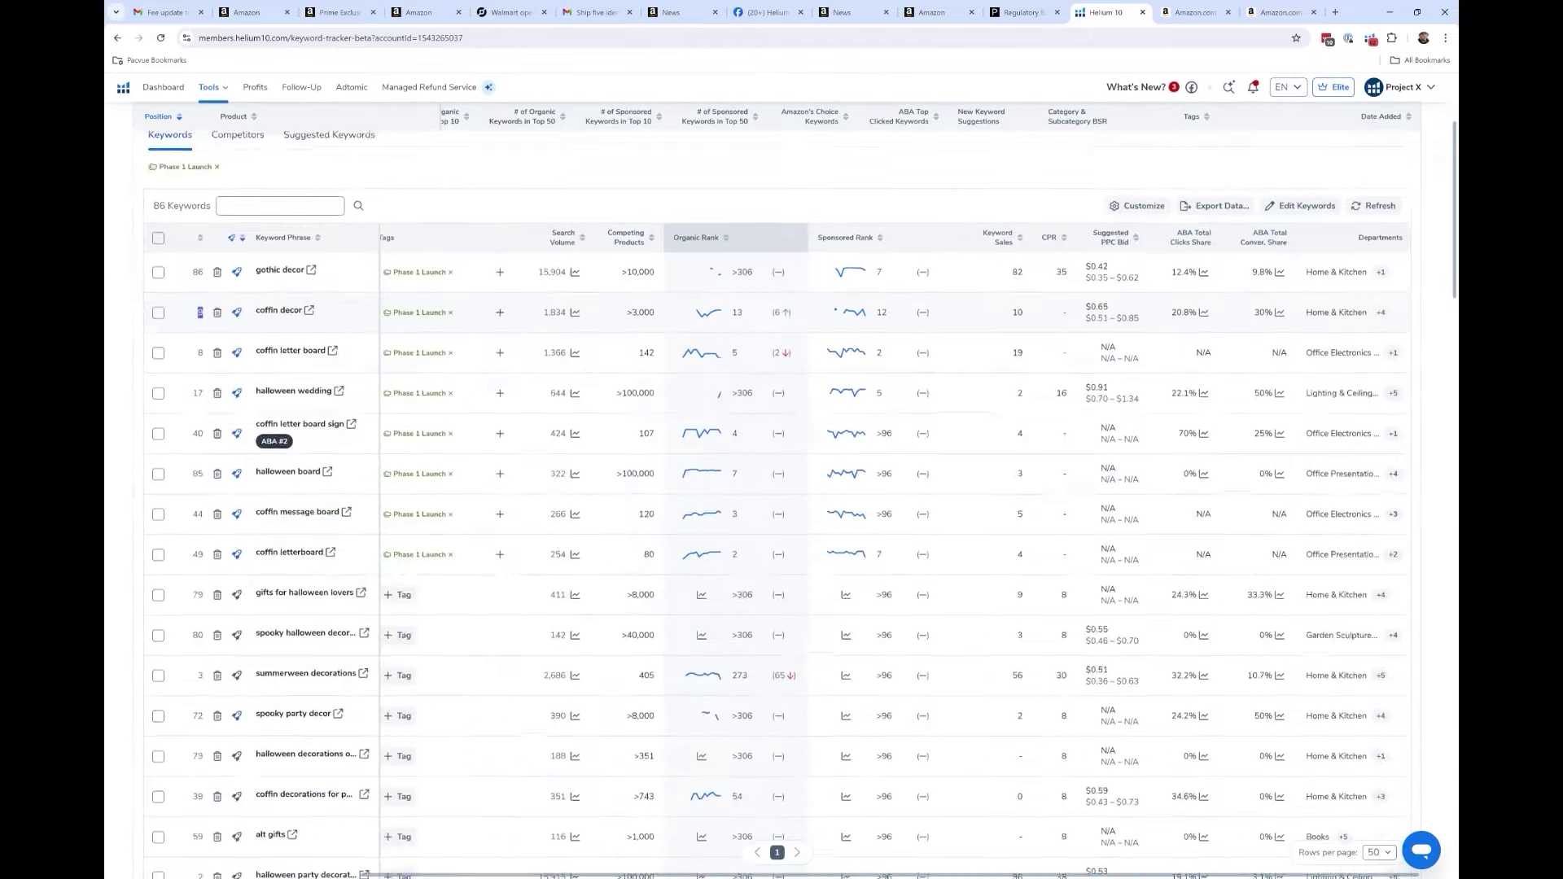
View the keyword table's column customization options, including the Rank and Page display choices, and close them
scroll(782, 488, up, 3)
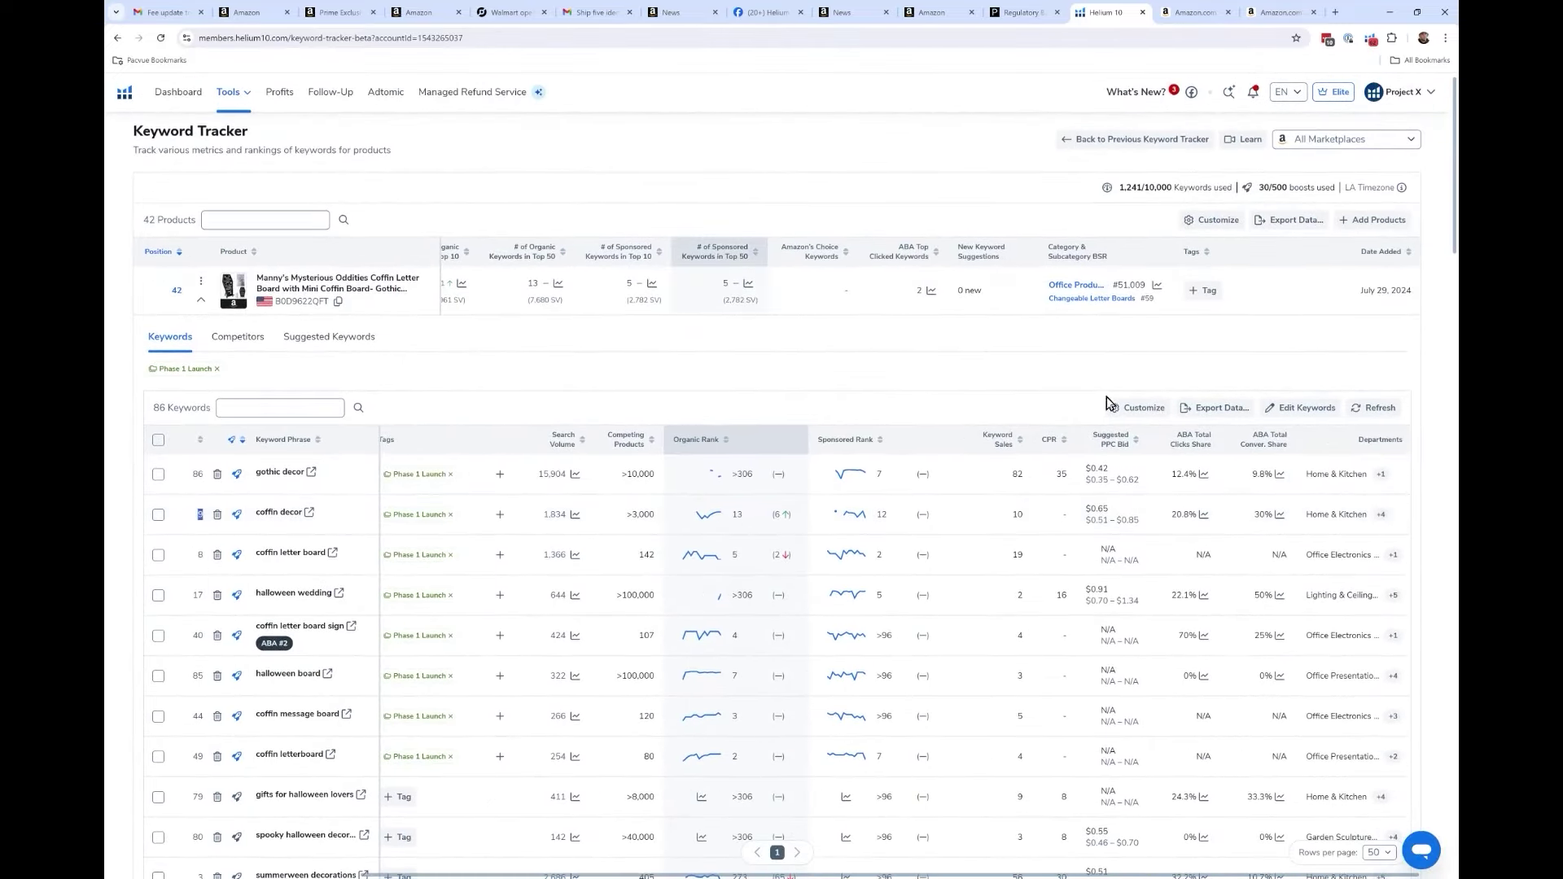
click(1136, 398)
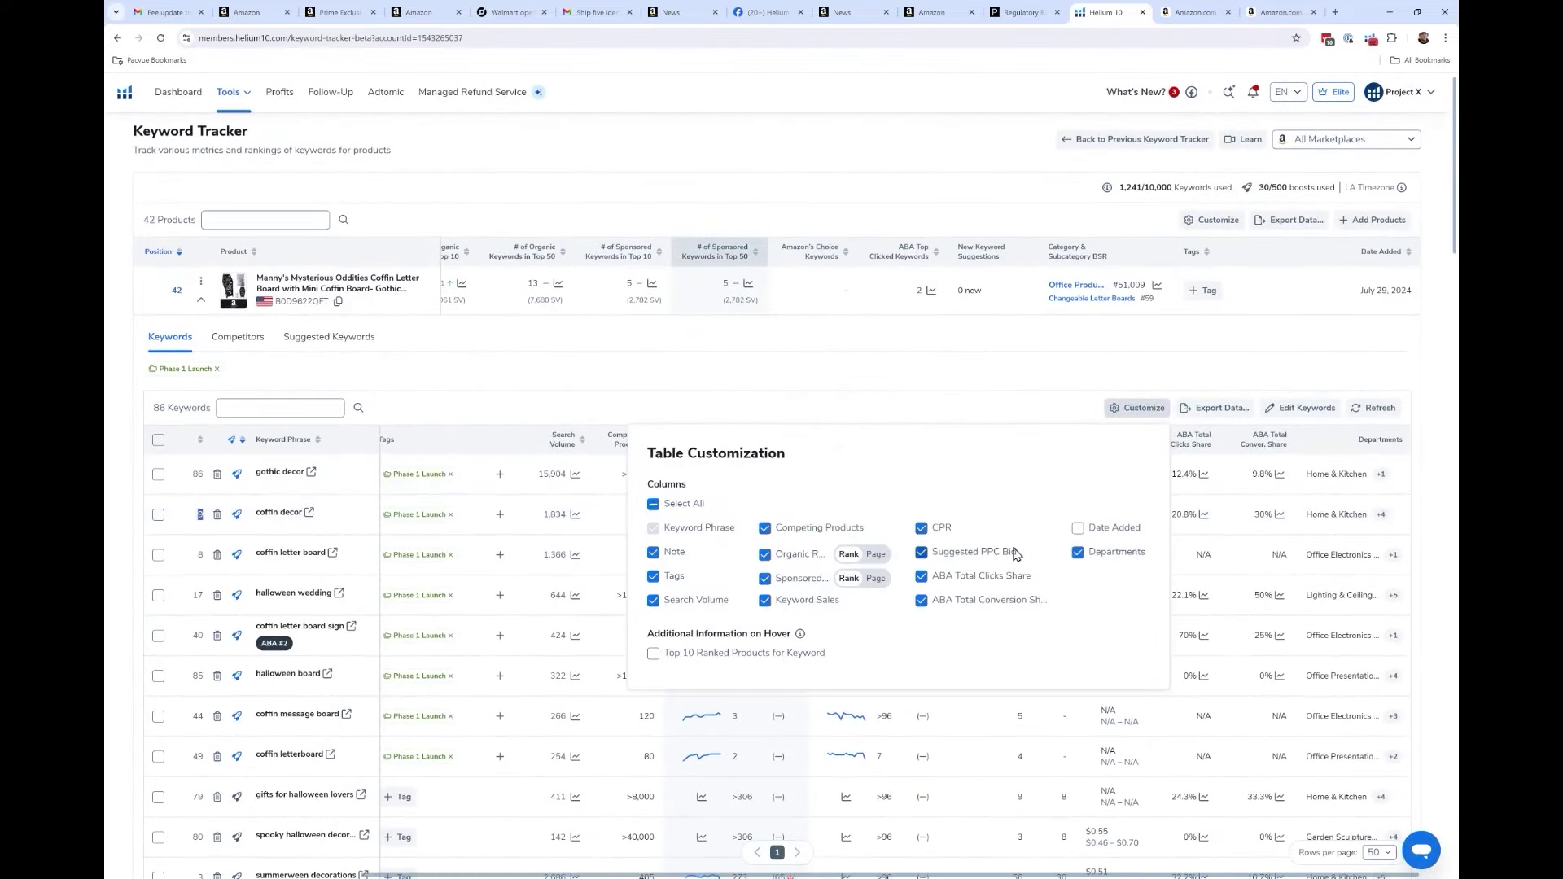
scroll(1016, 554, up, 5)
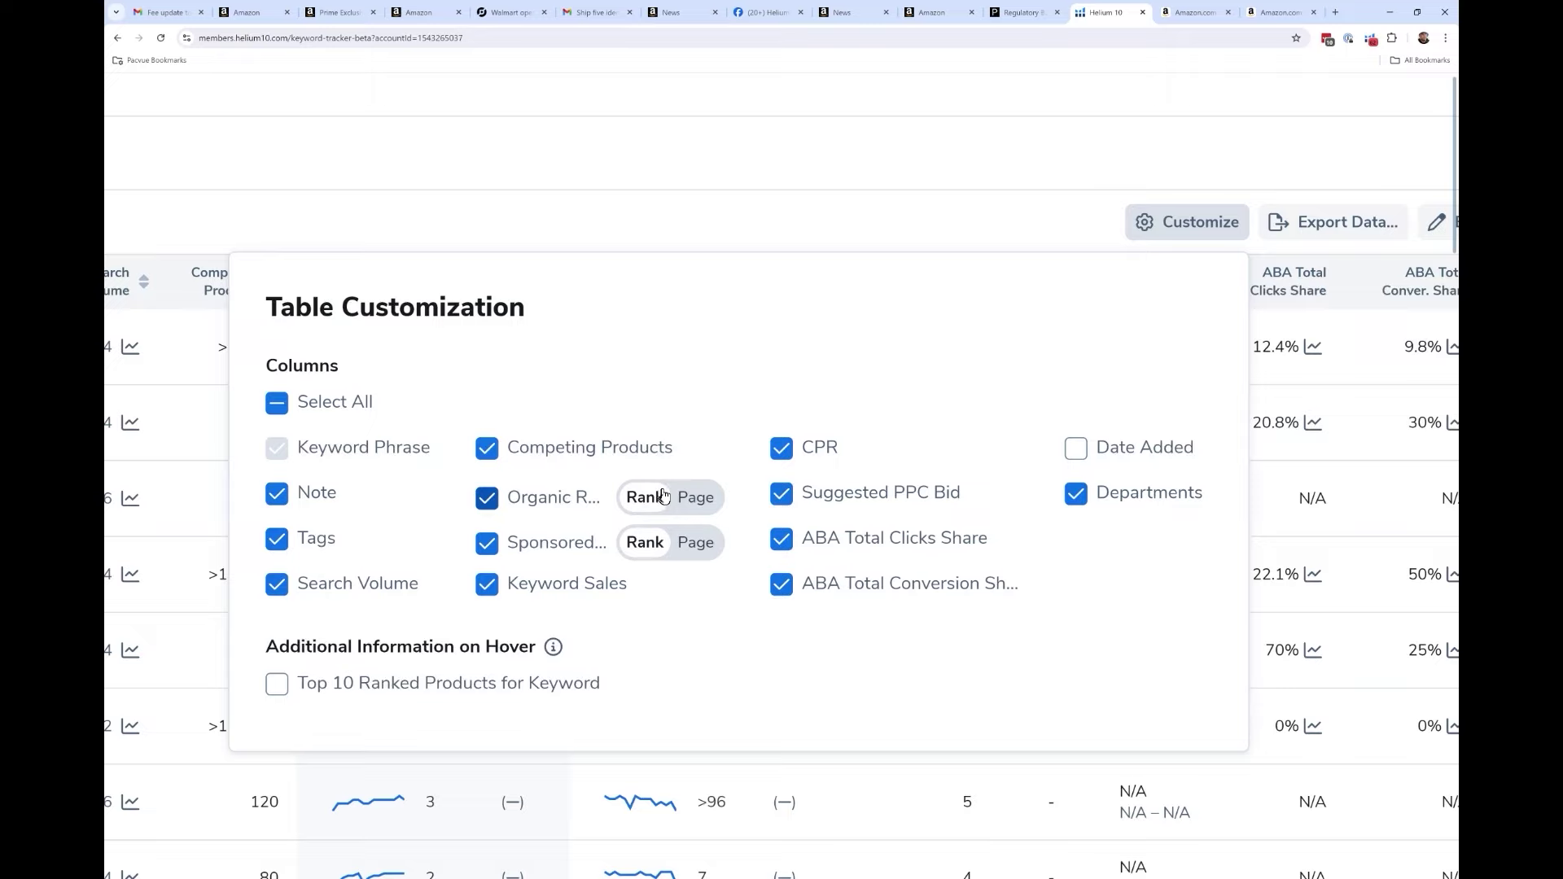
scroll(664, 495, down, 5)
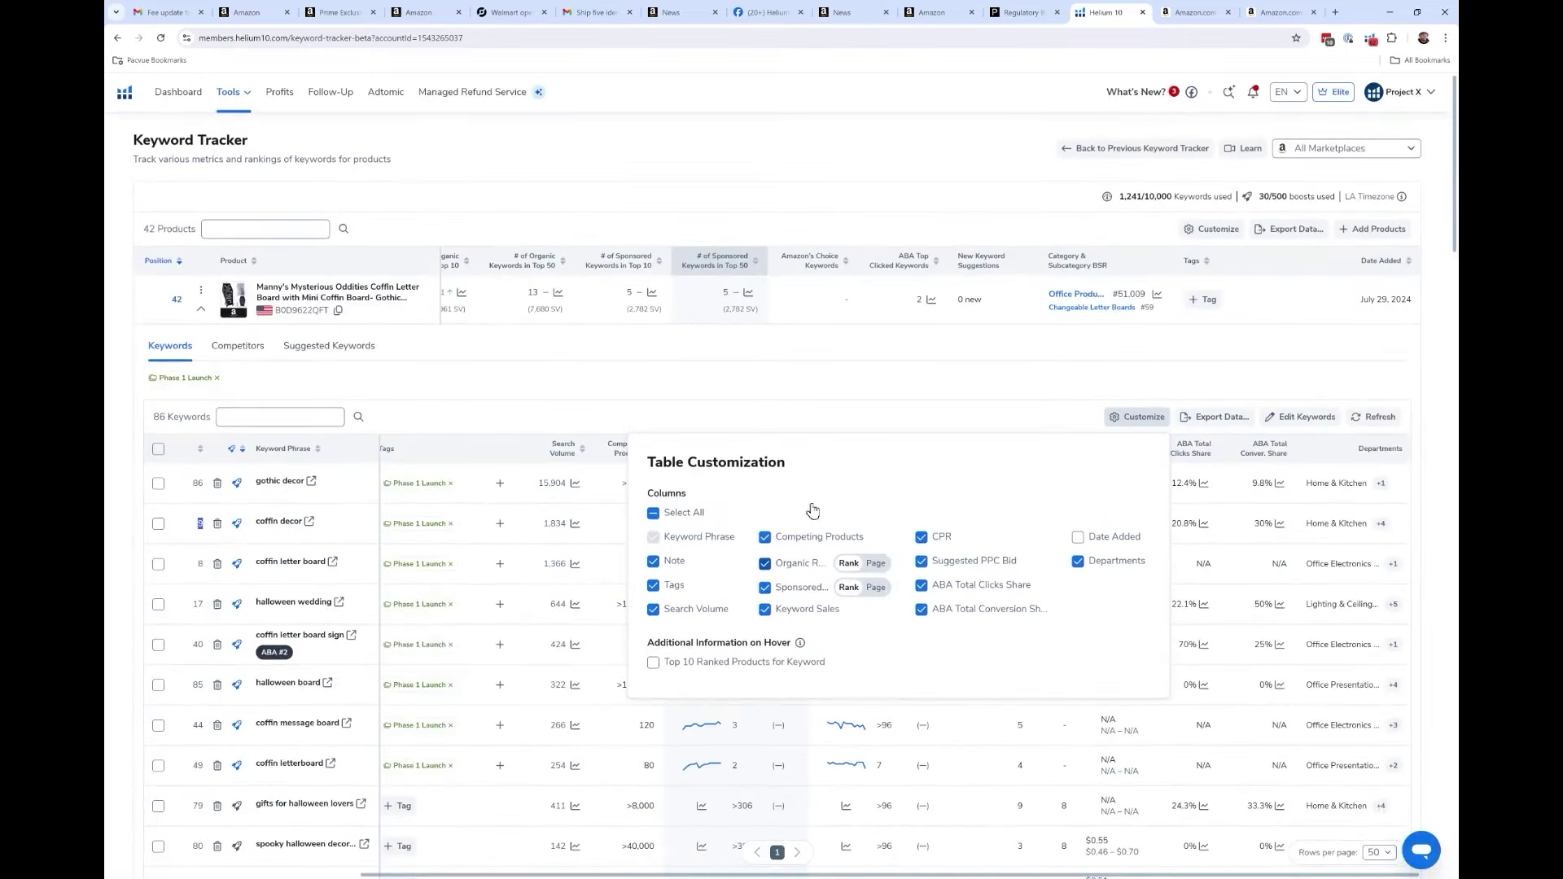
click(1417, 355)
Look through the rest of the Coffin Letter Board's keyword list and collapse that product's details
scroll(1232, 449, down, 3)
scroll(1231, 449, down, 8)
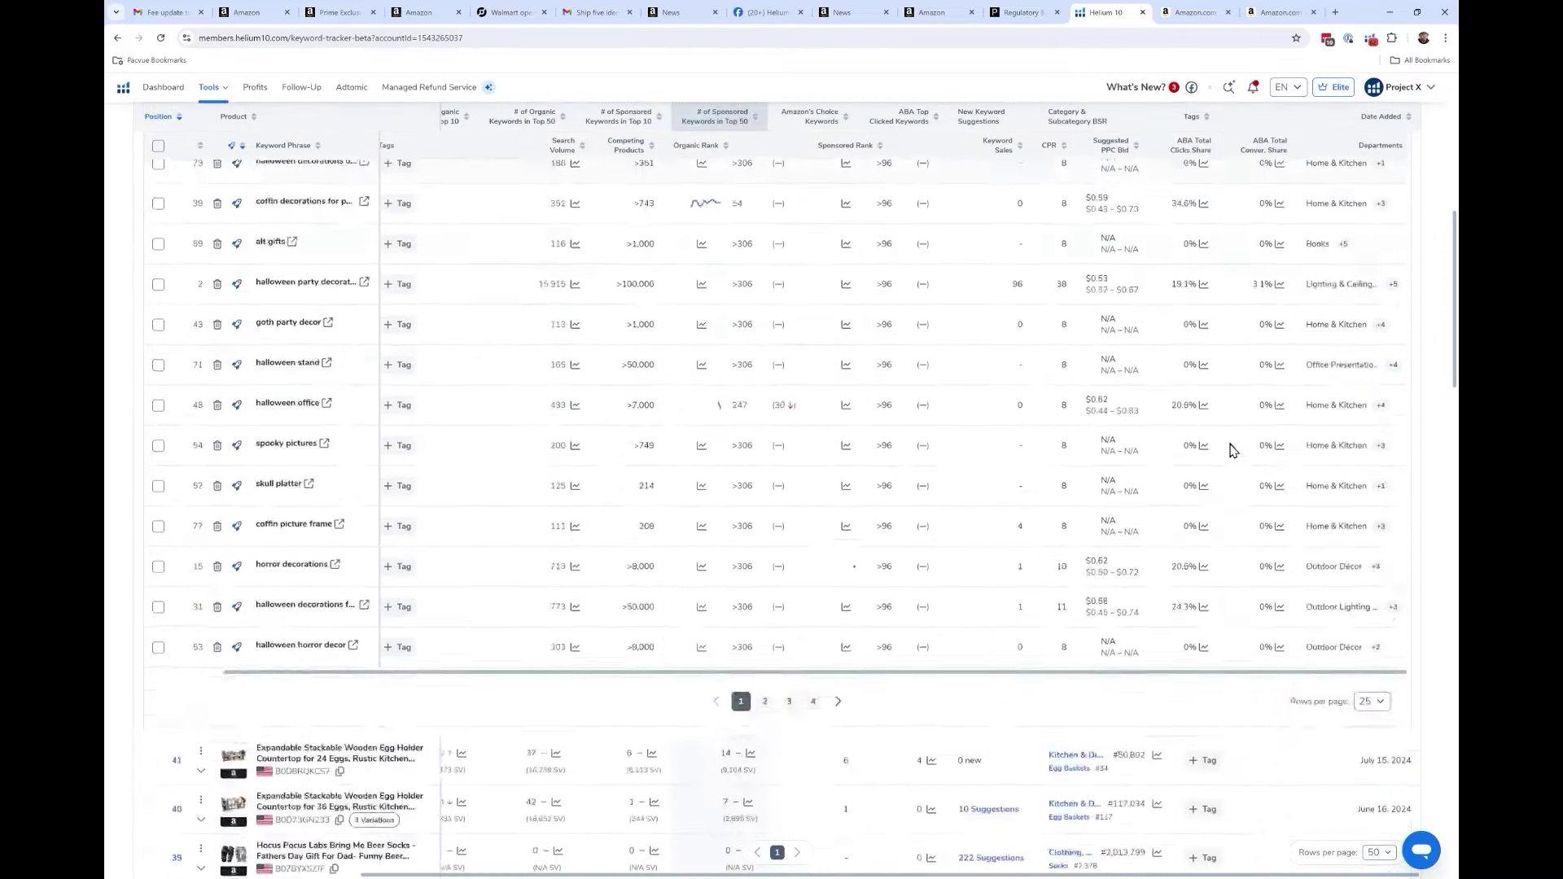
scroll(1232, 450, up, 10)
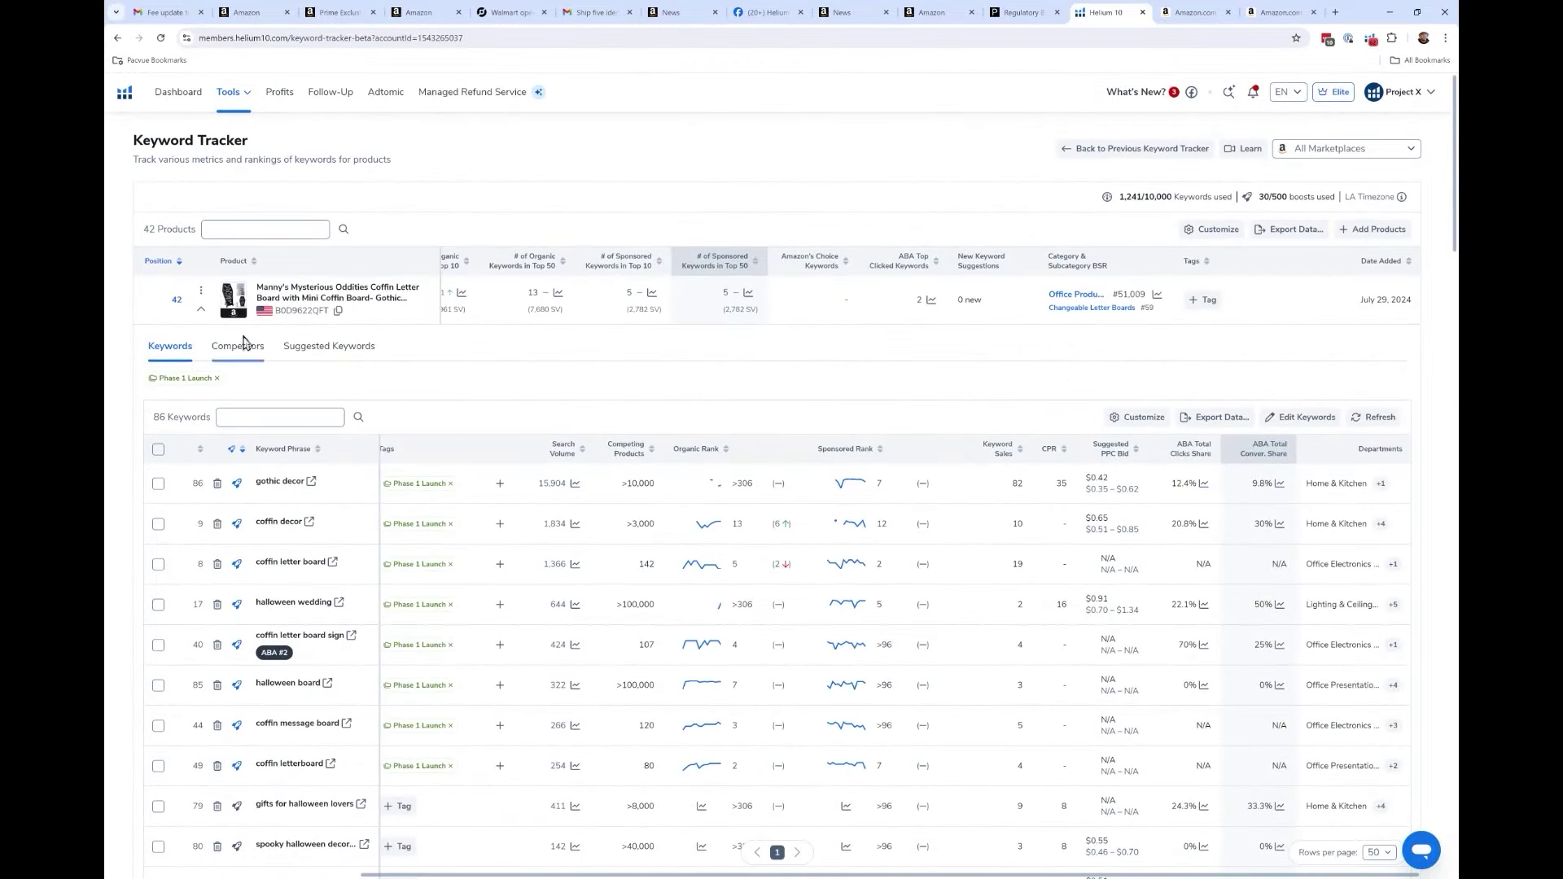
click(200, 308)
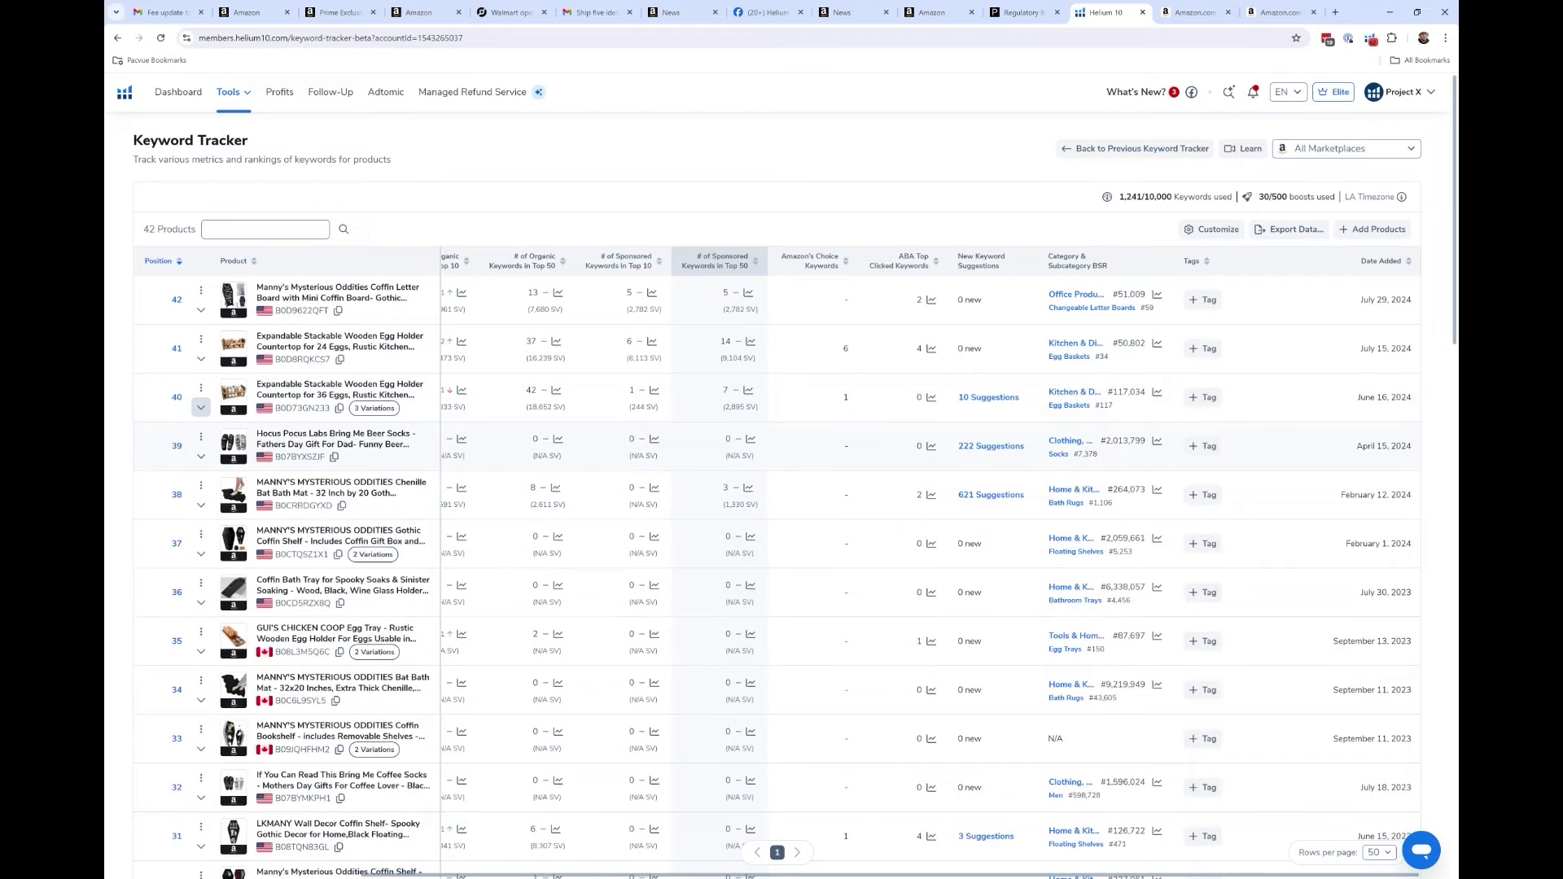
Find the Chenille Bat Bath Mat among the tracked products and open its competitor comparison
scroll(591, 462, left, 3)
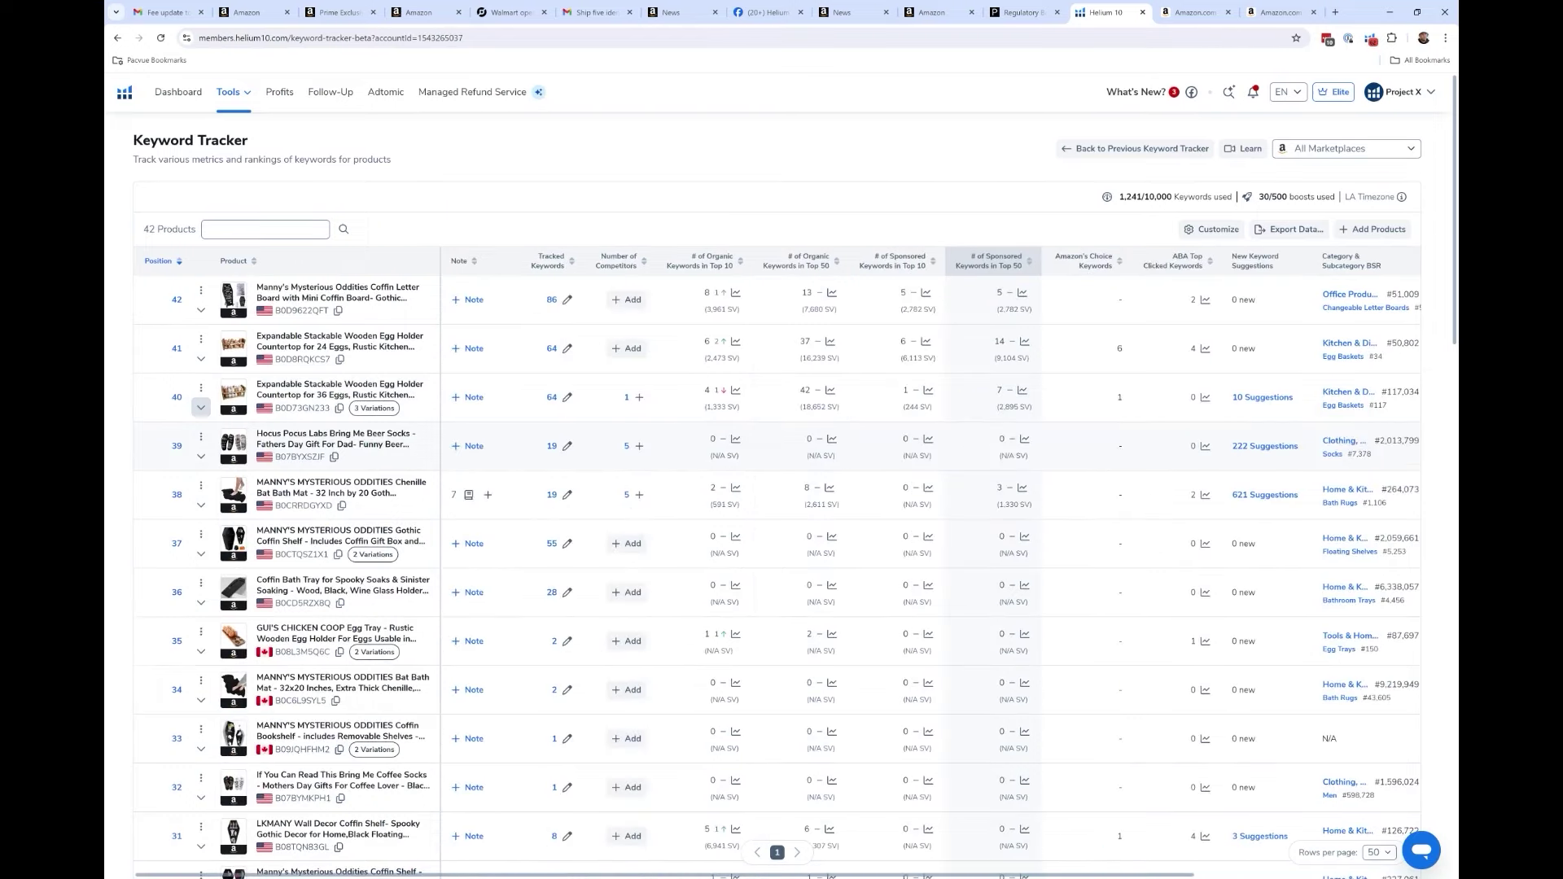
scroll(574, 492, up, 4)
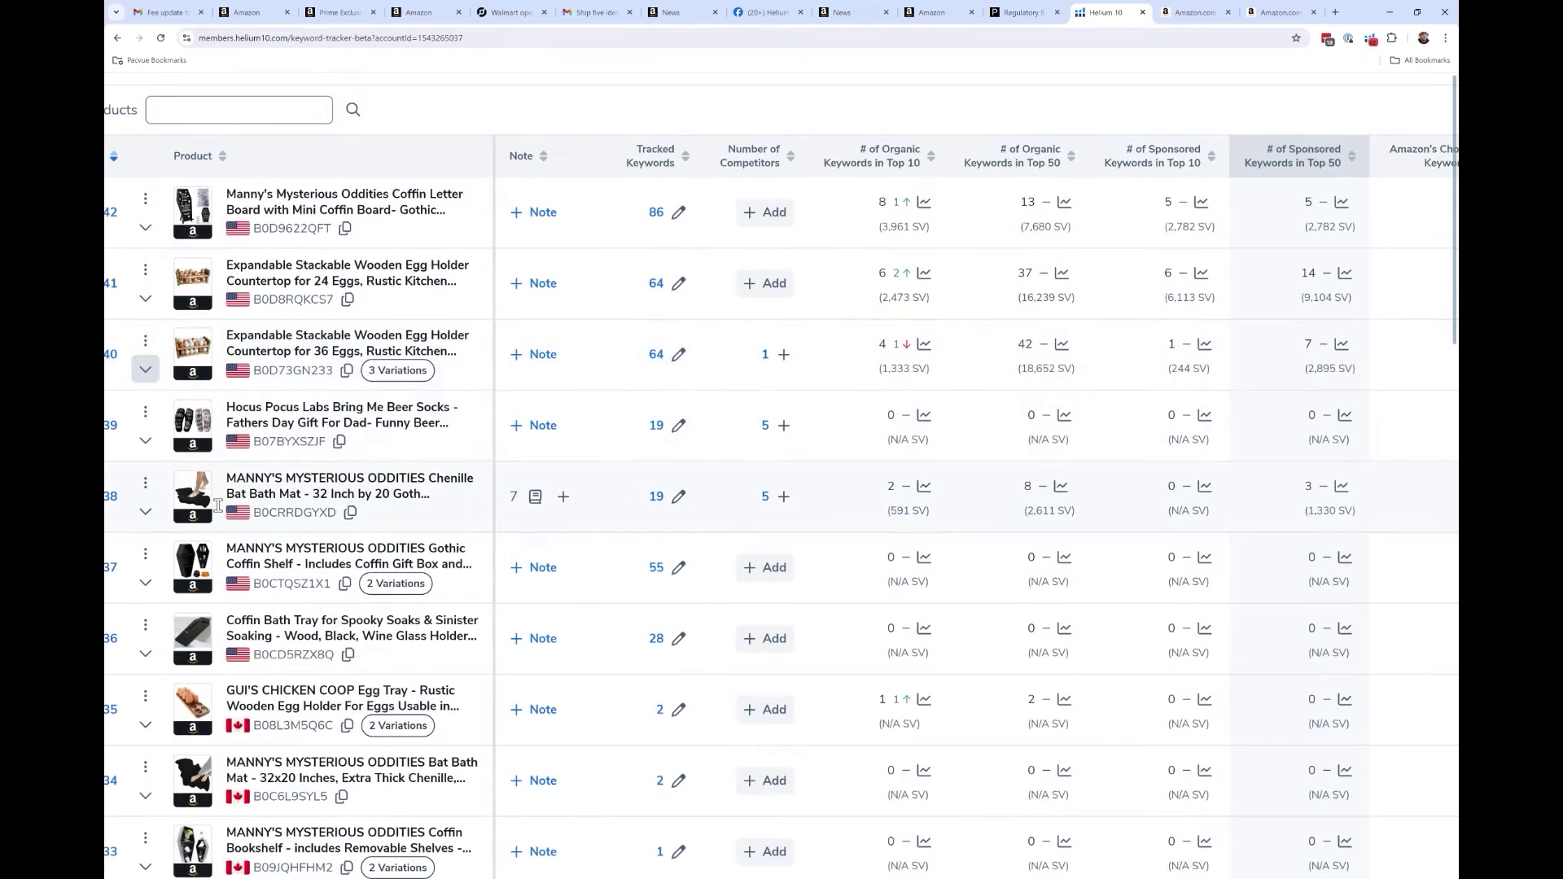
key(ctrl+0)
scroll(688, 310, up, 1)
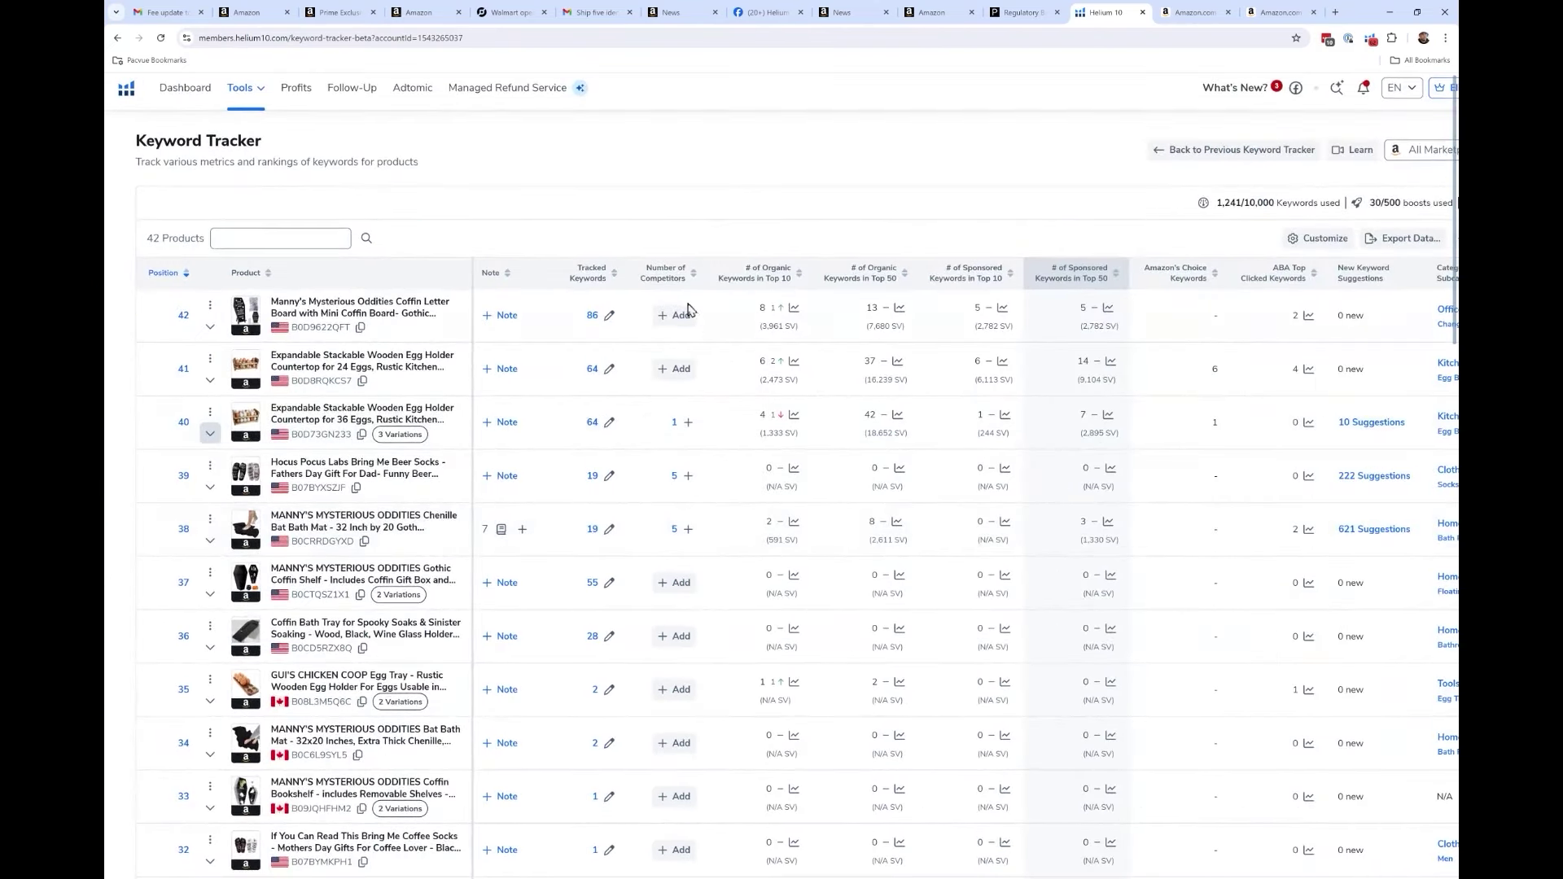
scroll(738, 567, up, 5)
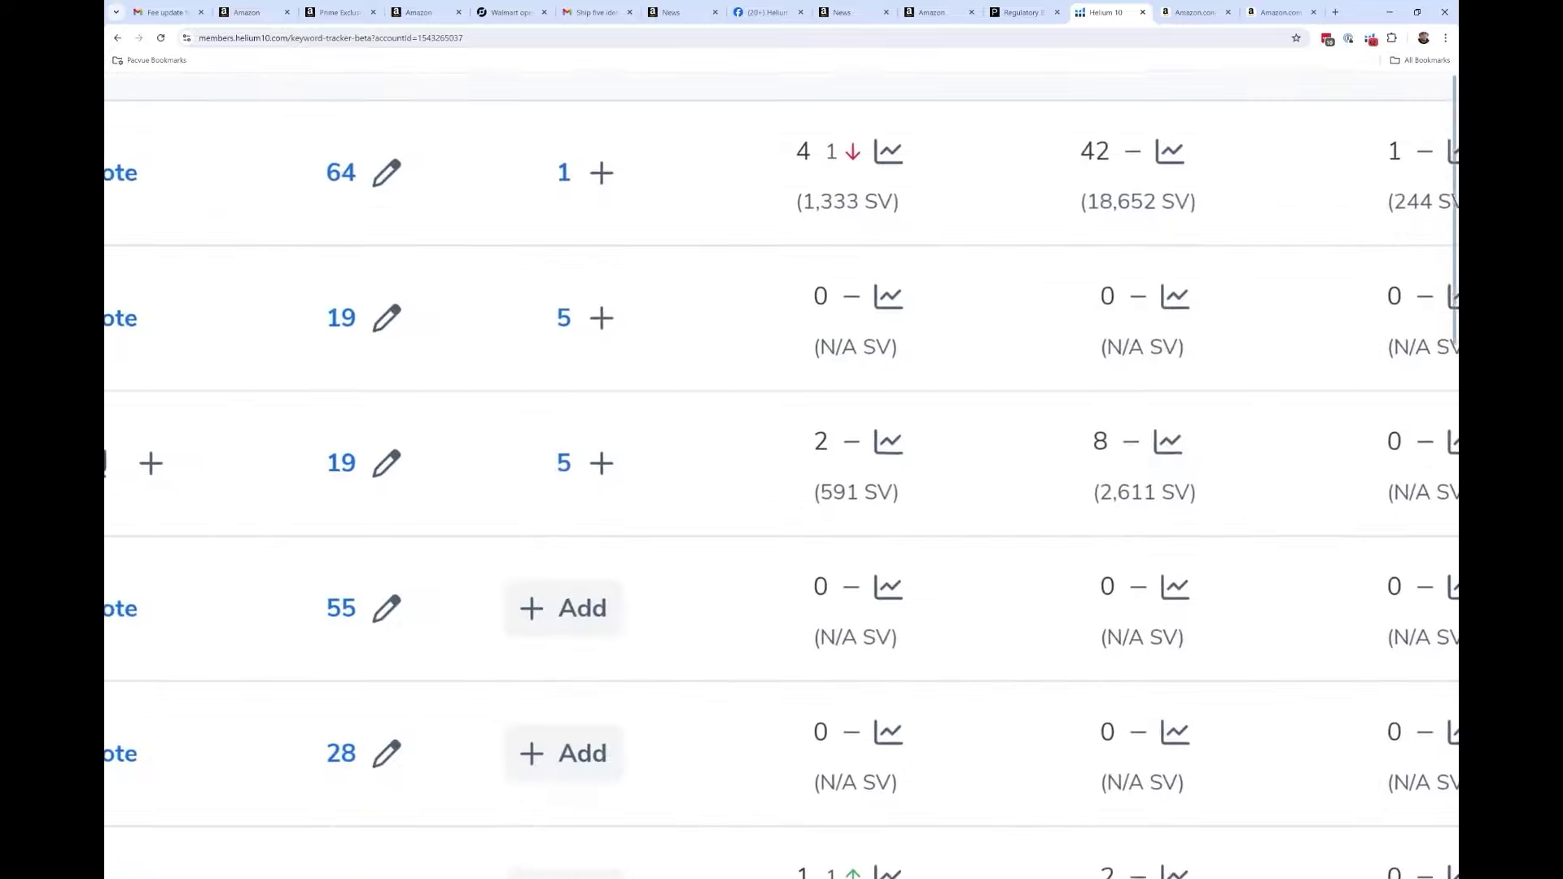
key(ctrl+0)
click(673, 537)
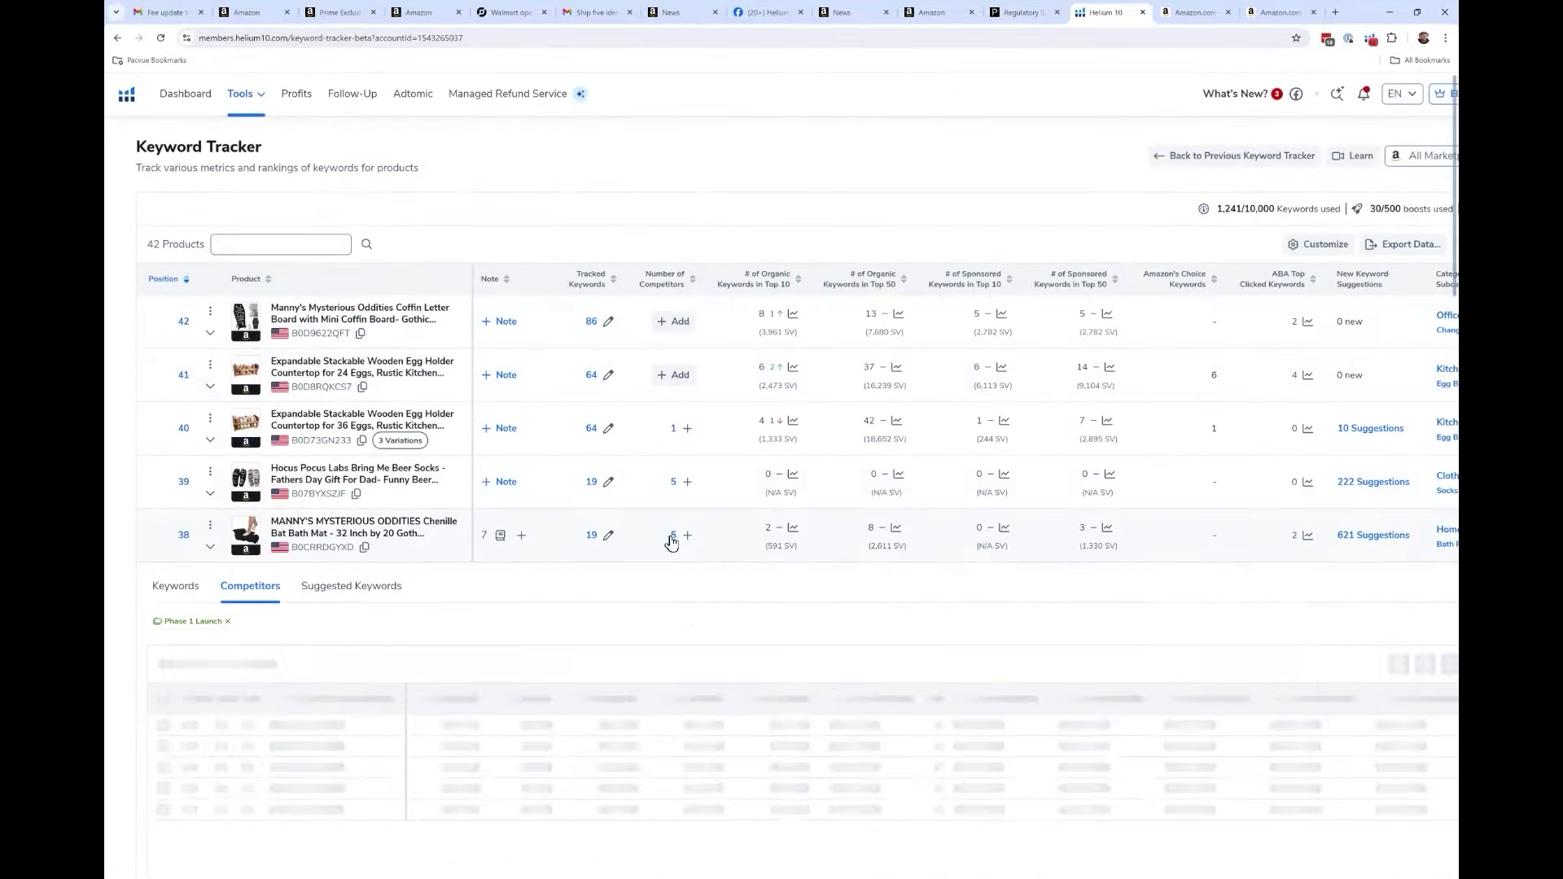
Examine the Bat Bath Mat's organic keyword ranks against those of its tracked competitors
scroll(670, 541, down, 1)
scroll(635, 529, down, 3)
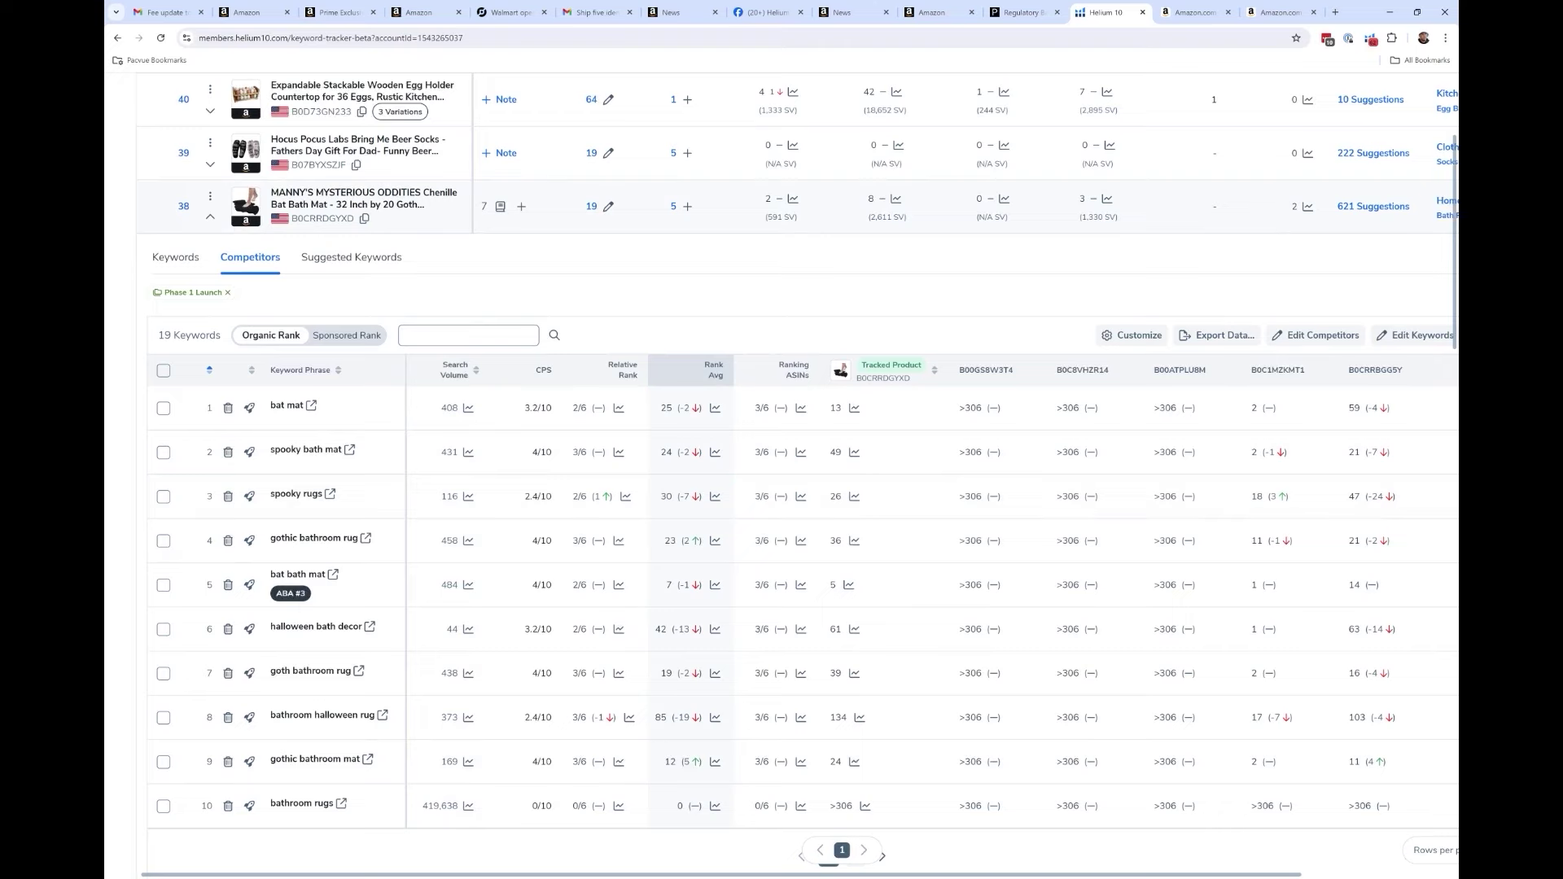
scroll(781, 570, down, 1)
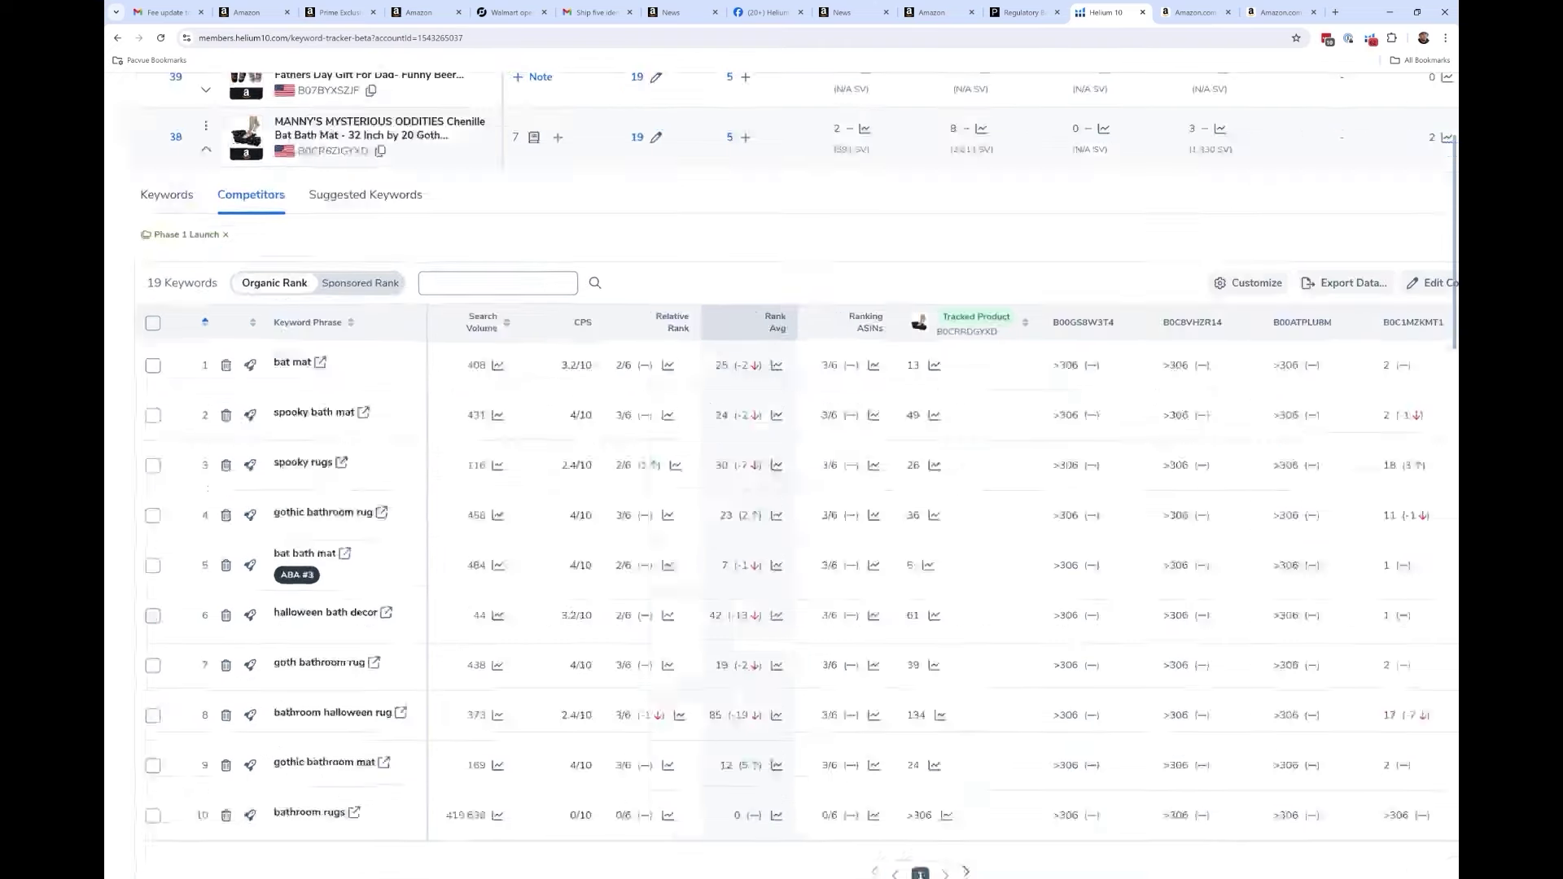
Read the ABA badge explanation on the "bat bath mat" keyword and look across the competitors' rank columns
scroll(677, 407, up, 5)
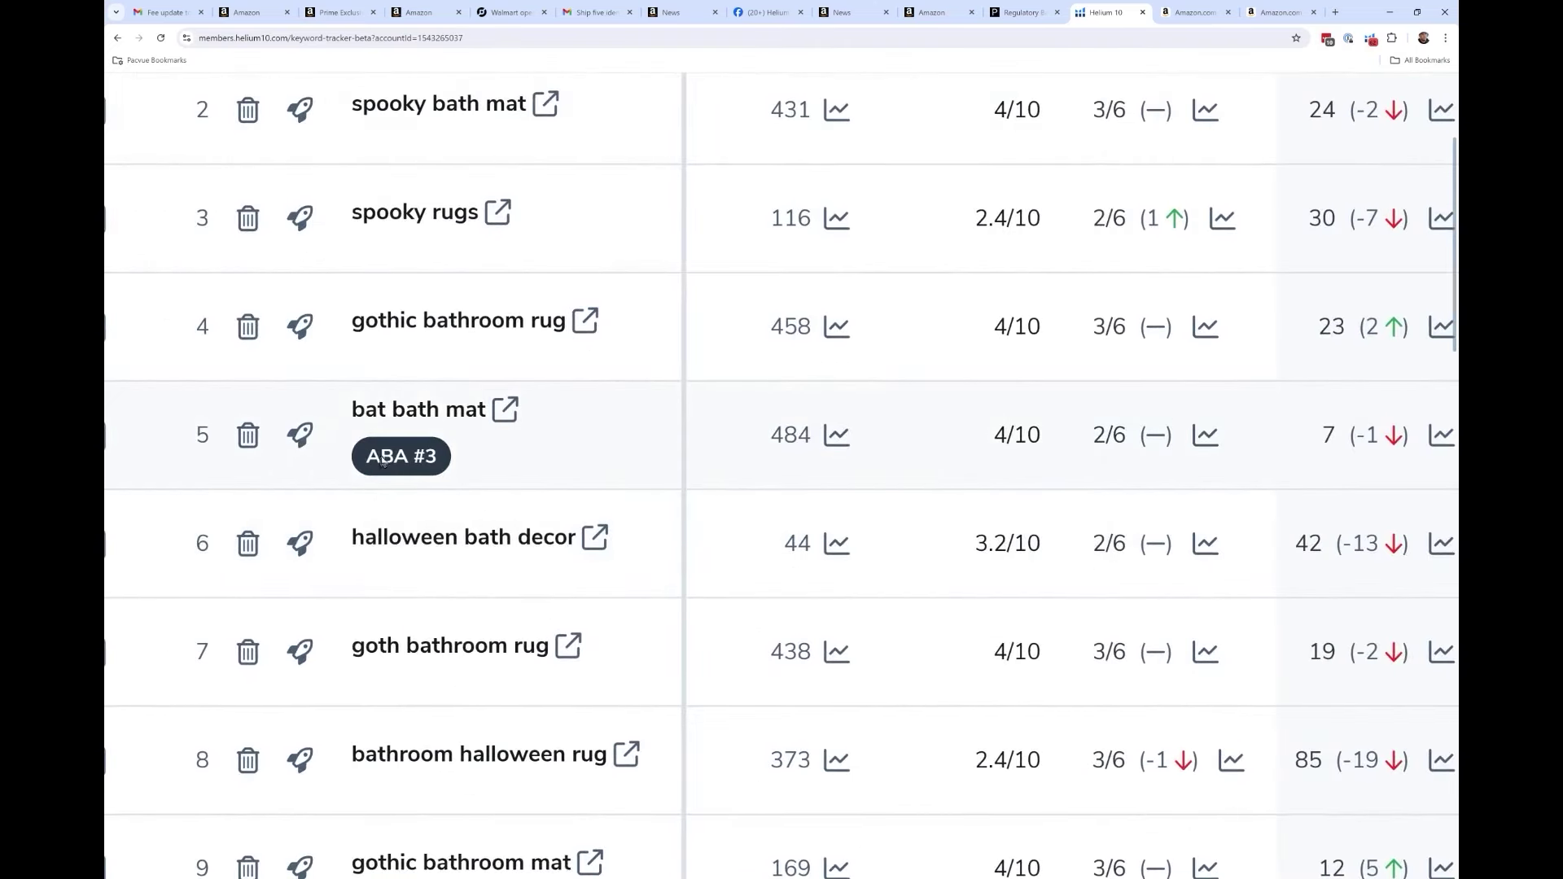
mouse_move(384, 460)
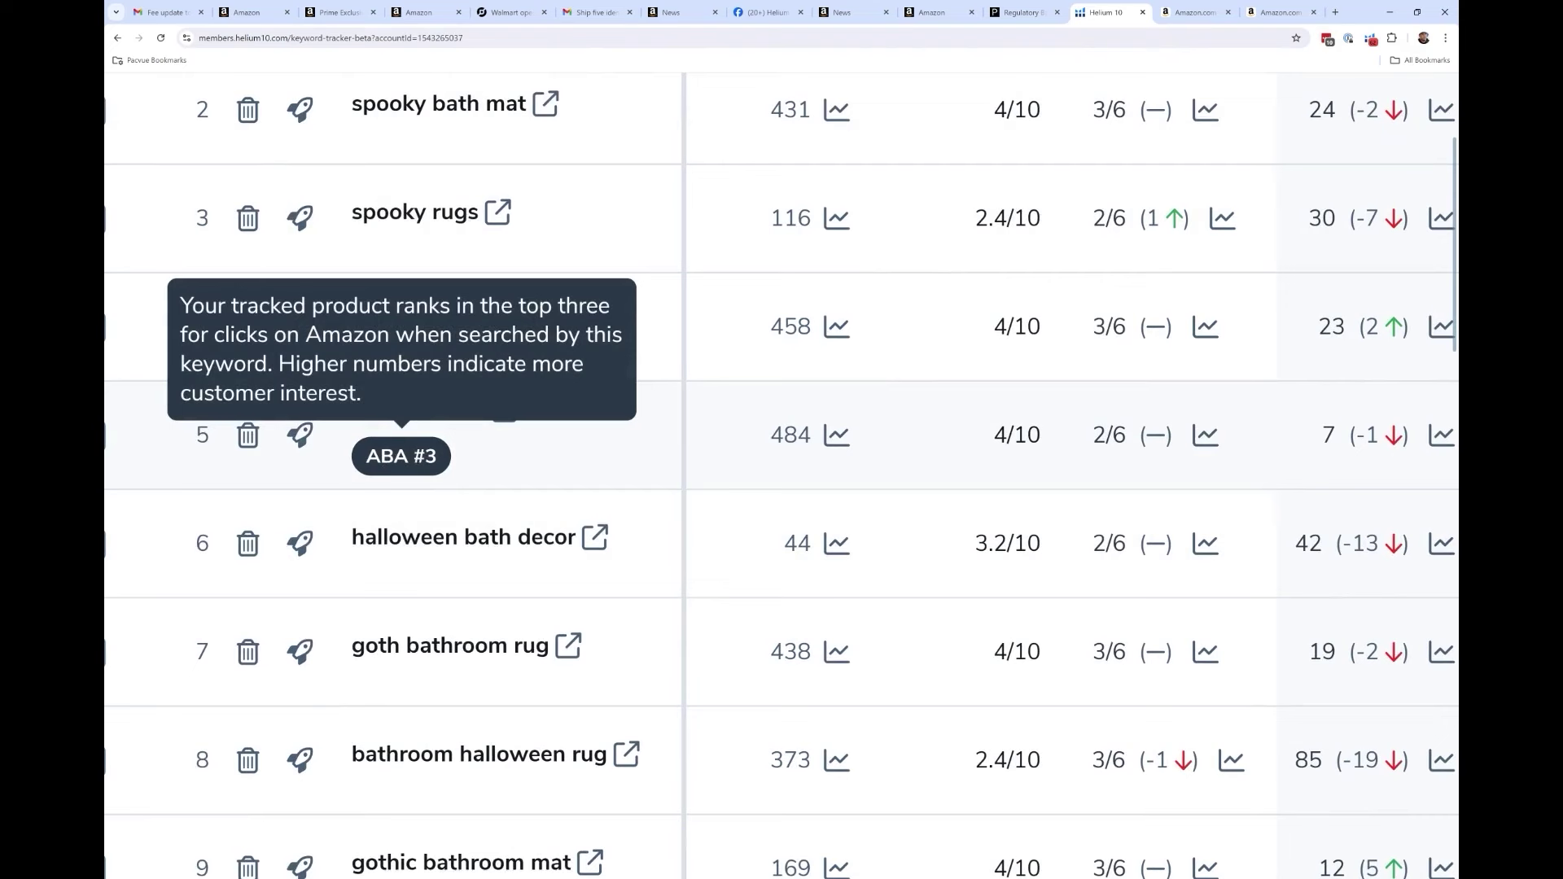
scroll(384, 455, down, 6)
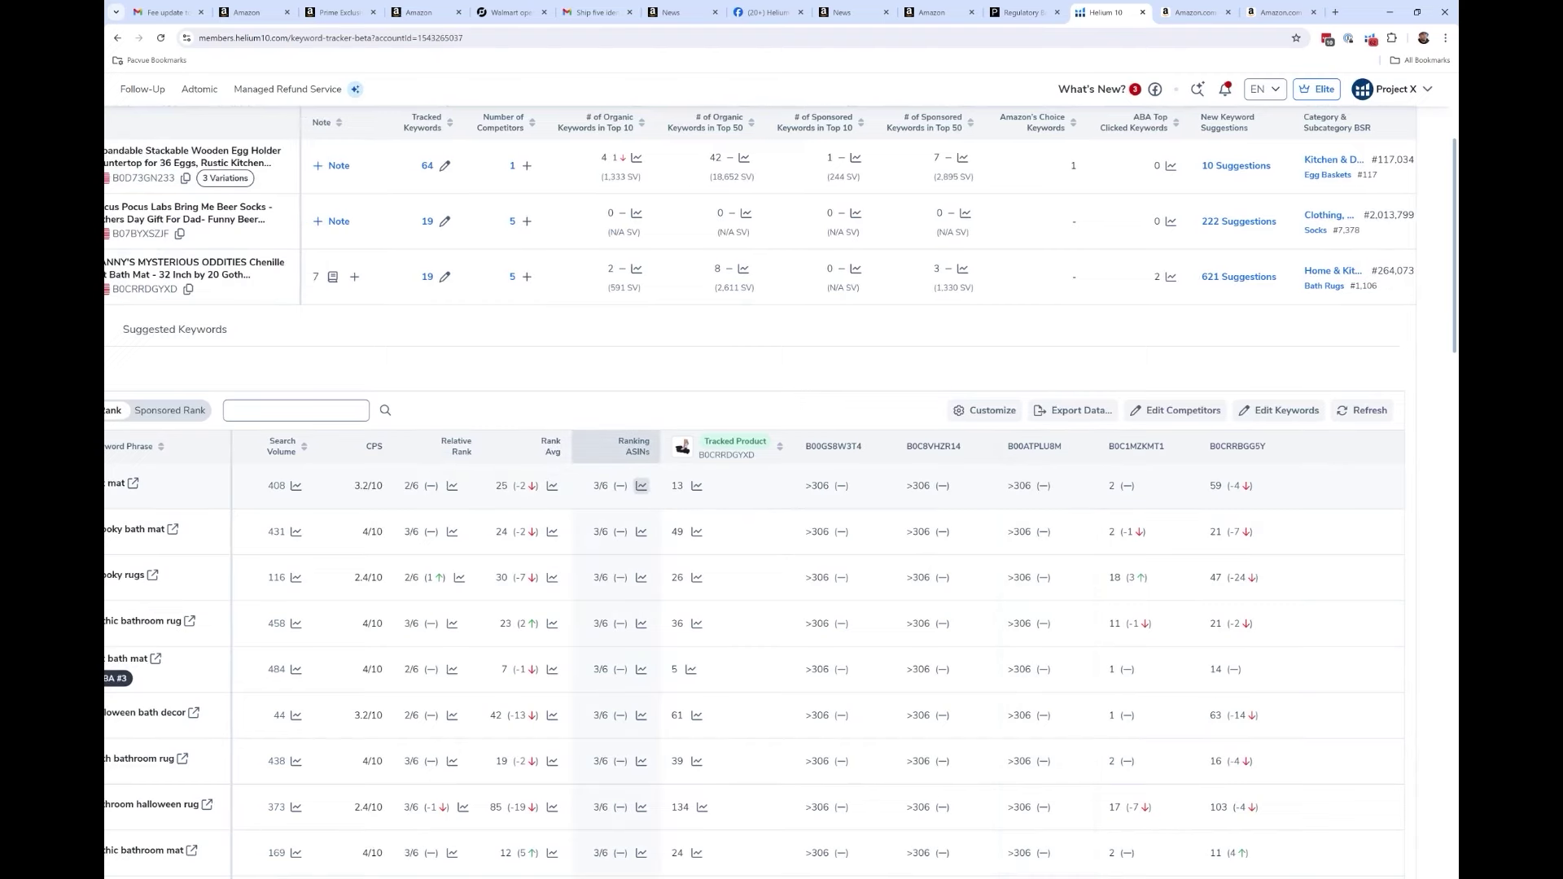
scroll(642, 486, down, 2)
scroll(641, 486, up, 3)
scroll(641, 486, left, 3)
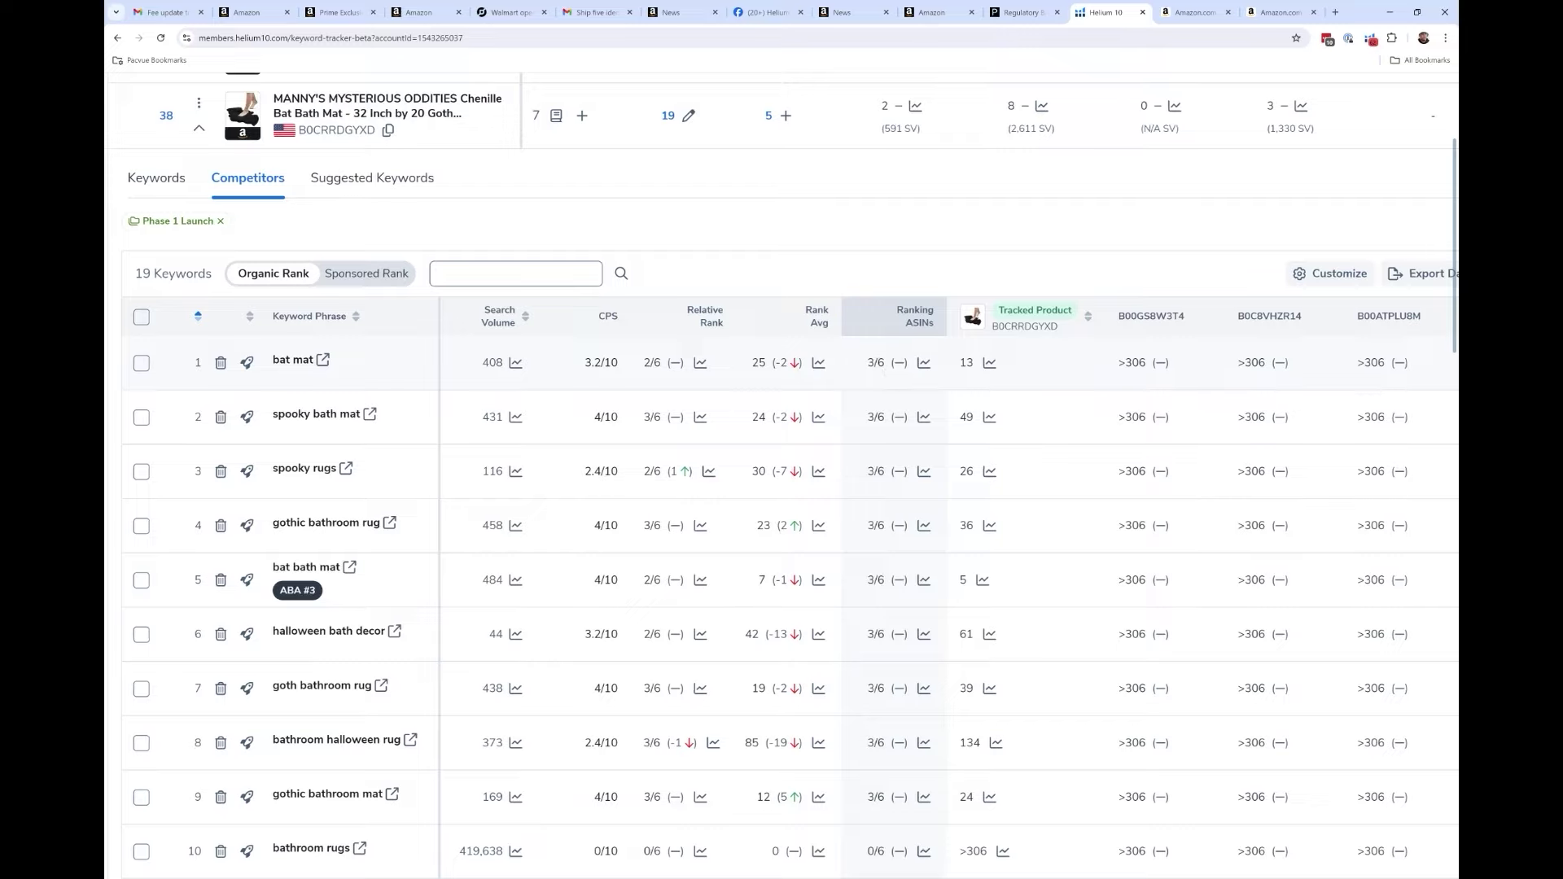
Examine the Rank Avg column and read the explanation of the CPS column in the Bat Bath Mat's competitor comparison
scroll(882, 366, up, 5)
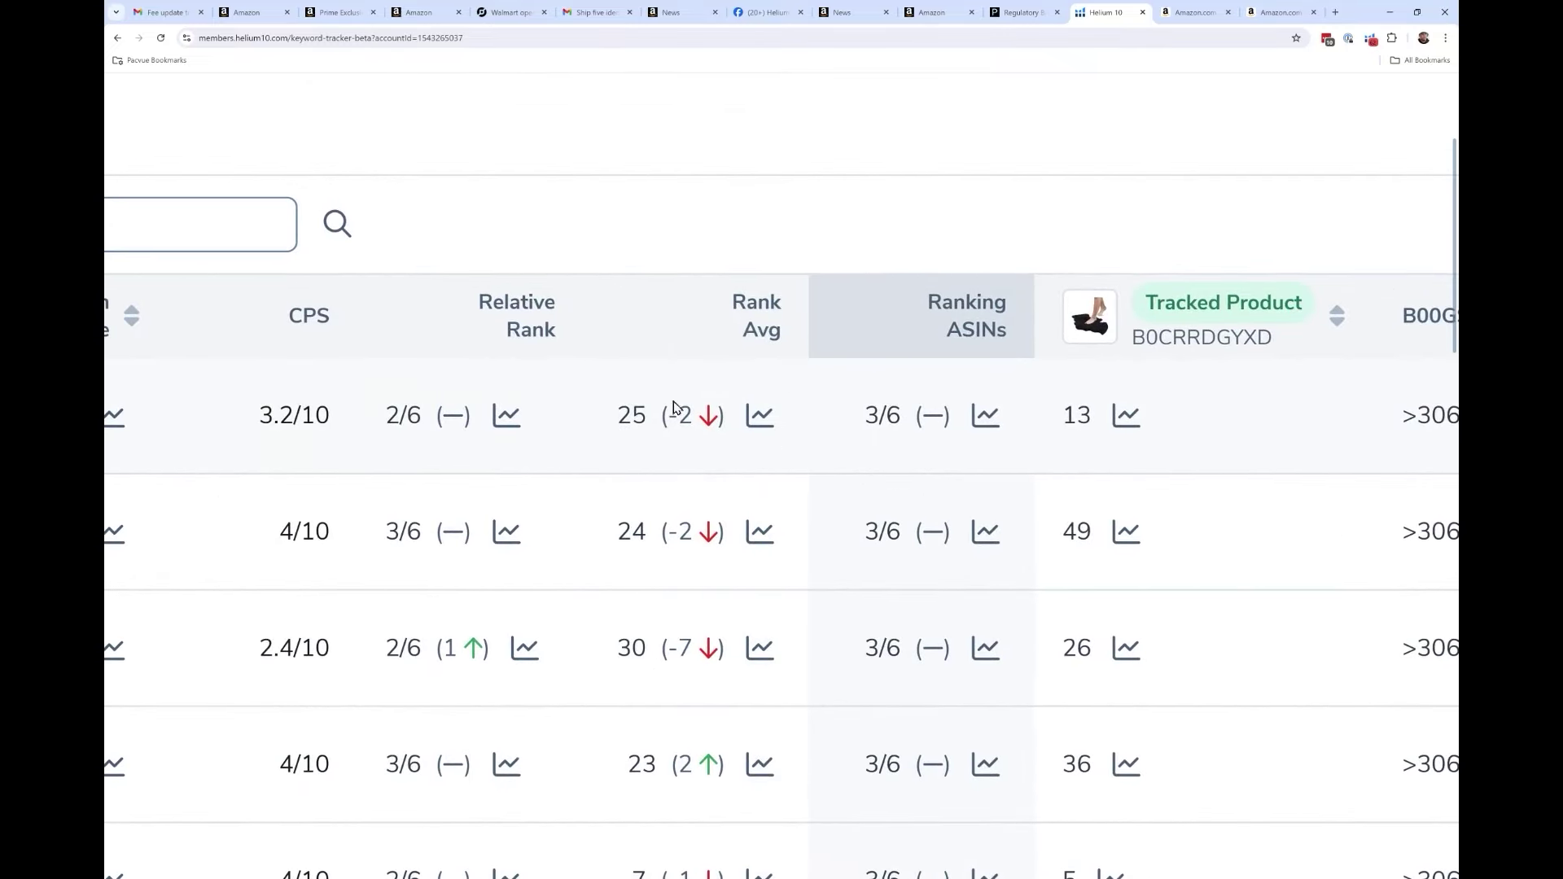
mouse_move(670, 431)
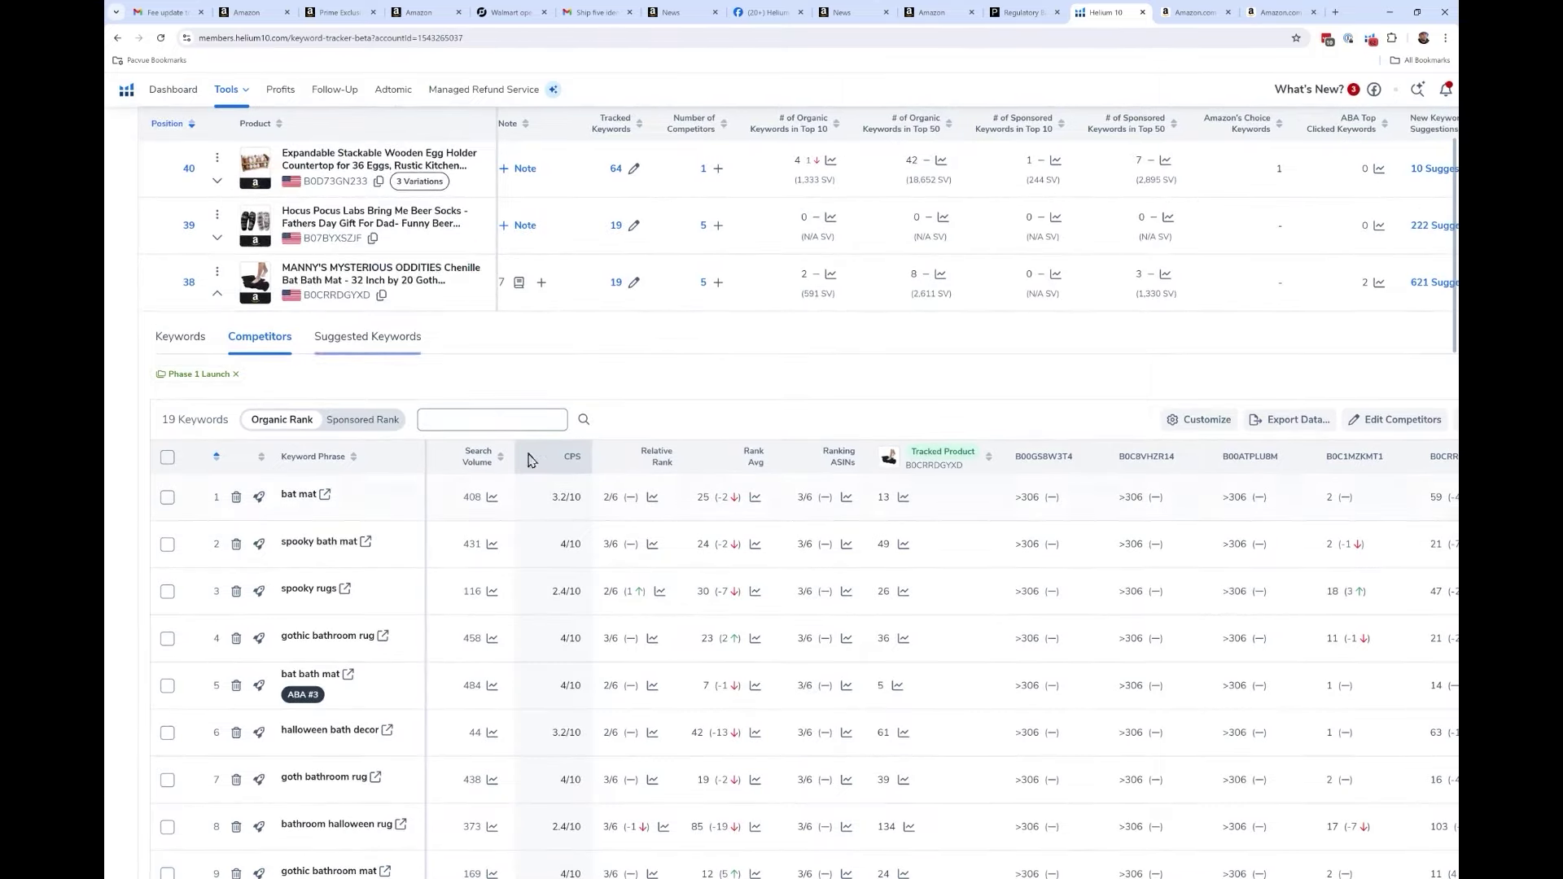
scroll(619, 511, down, 3)
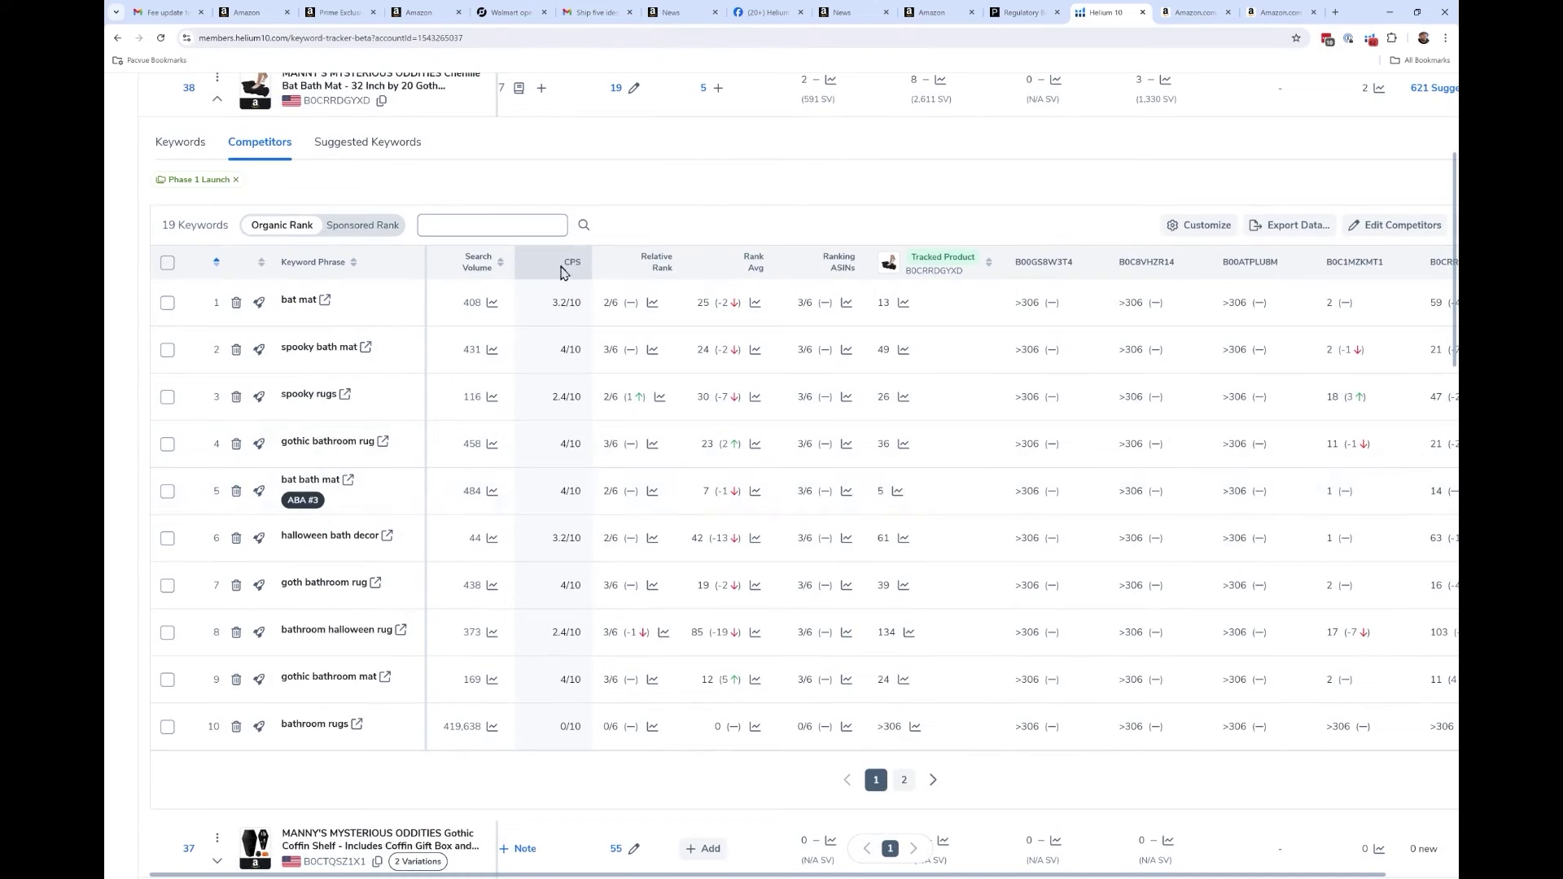
mouse_move(556, 263)
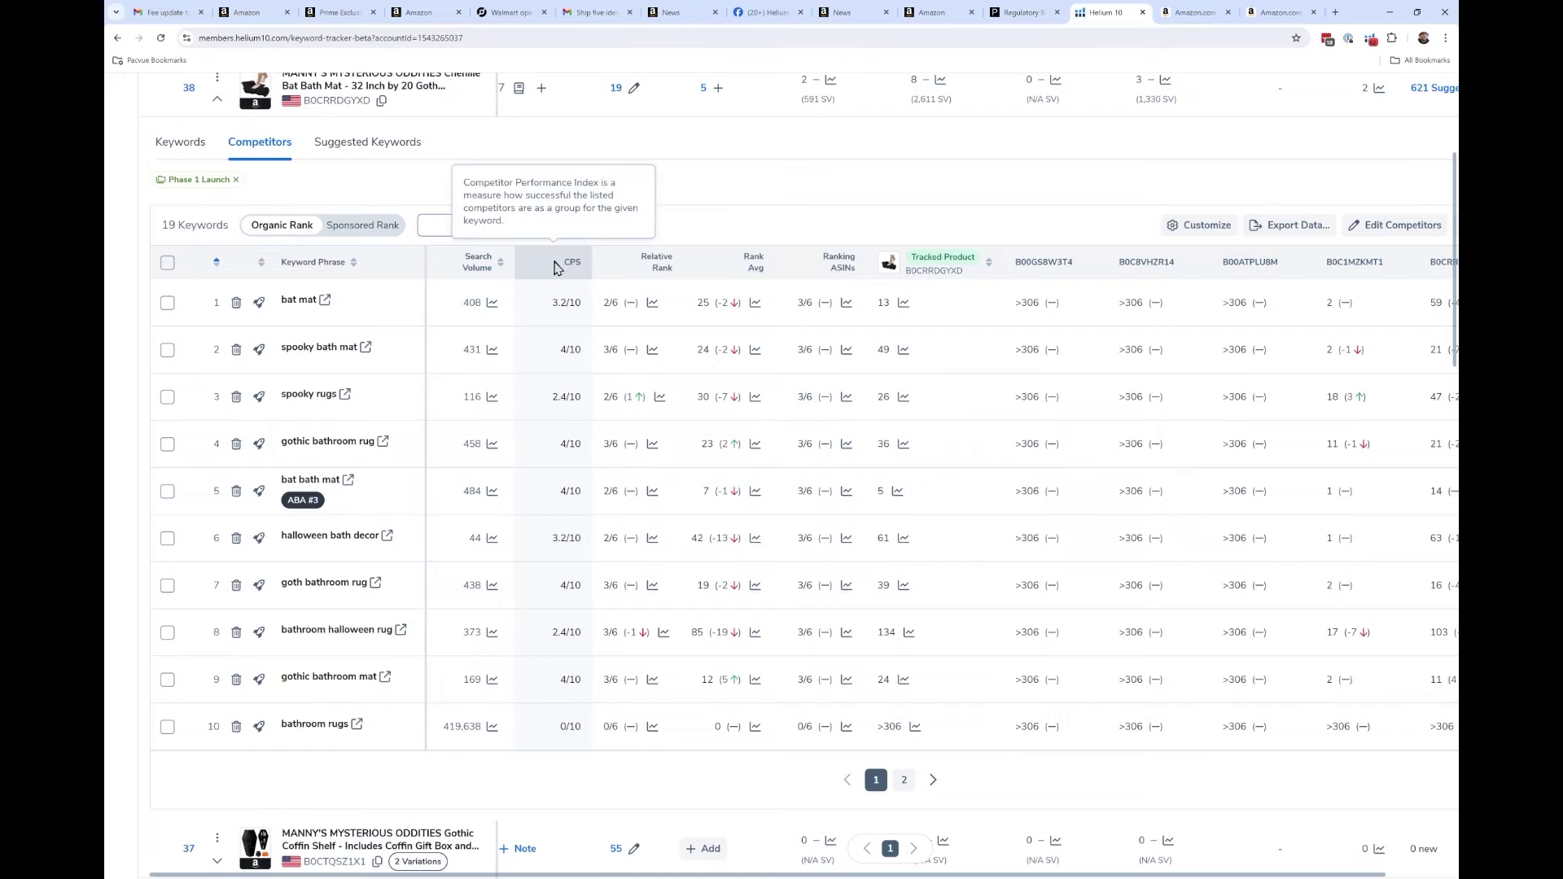
scroll(556, 268, up, 5)
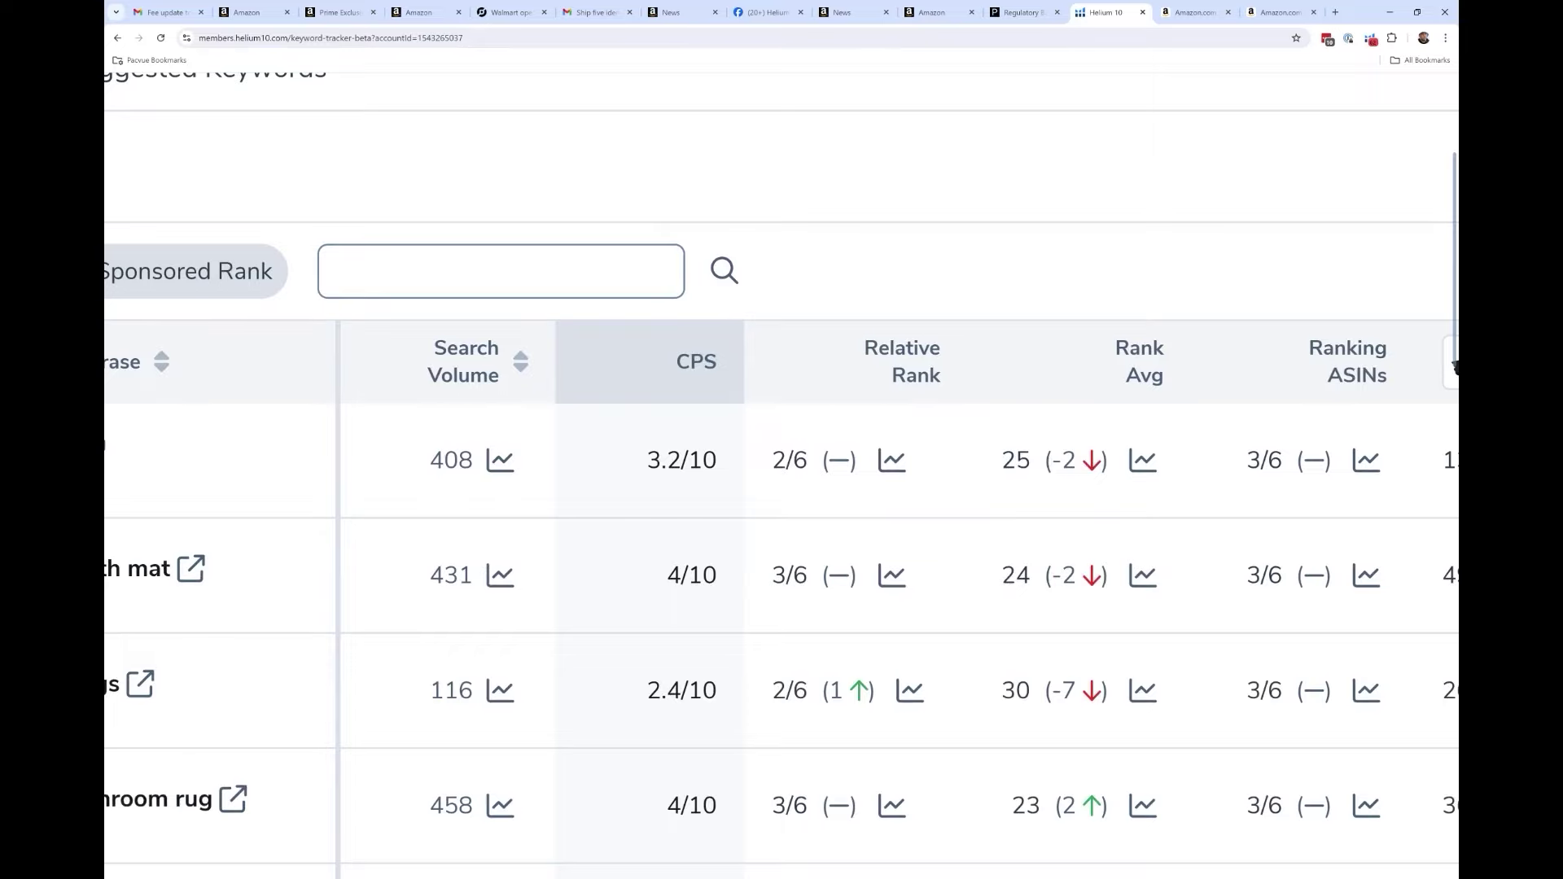
scroll(456, 379, down, 5)
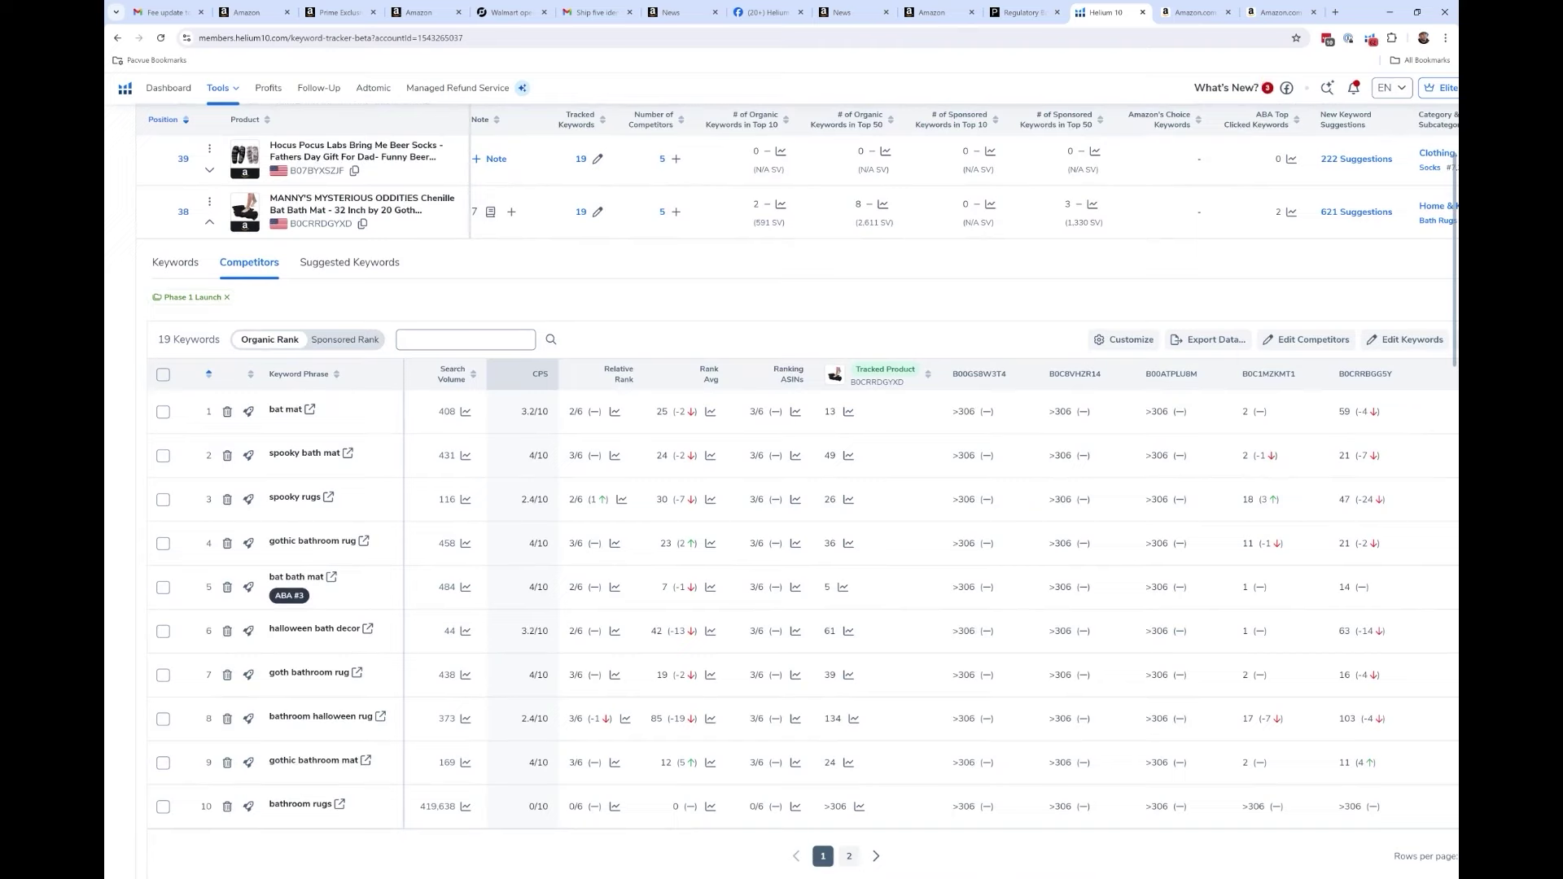
key(ctrl+minus)
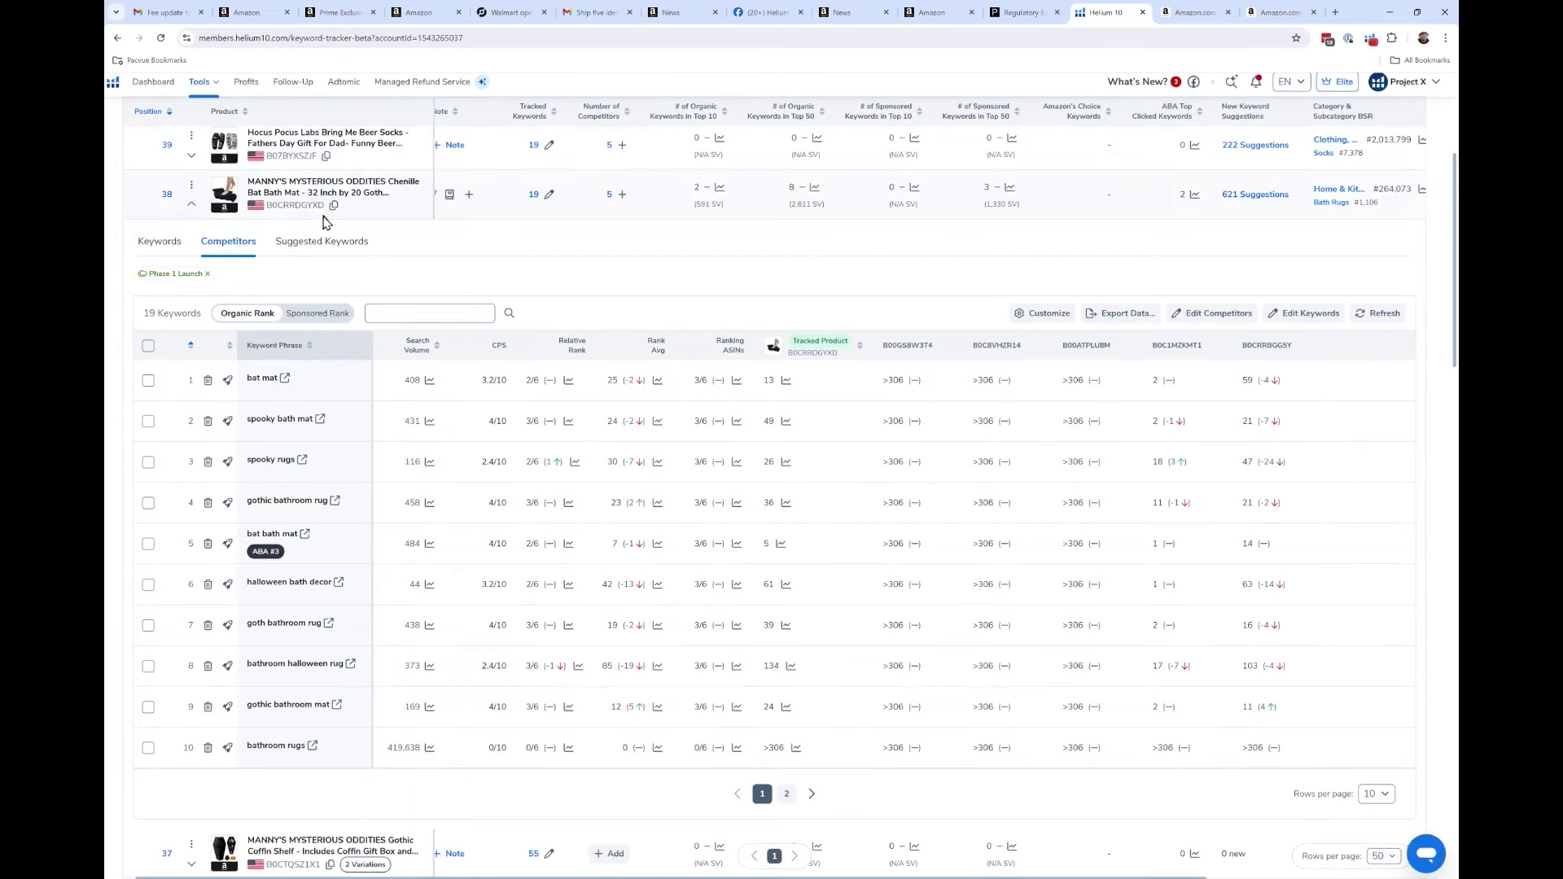
Open the Bat Bath Mat's suggested keywords and the settings that control those suggestions
click(312, 260)
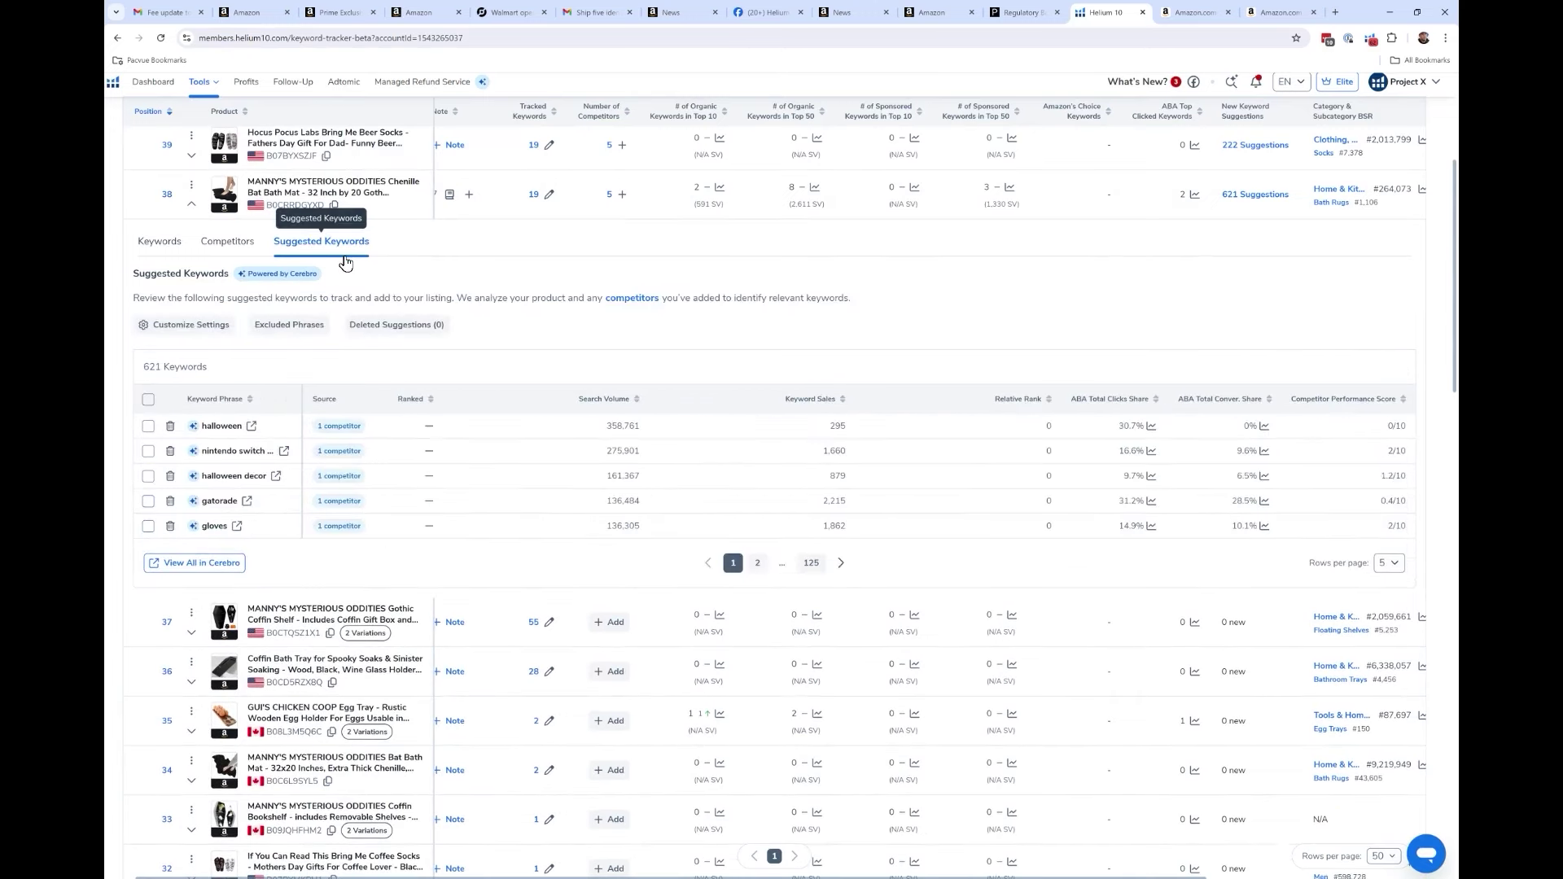
click(199, 328)
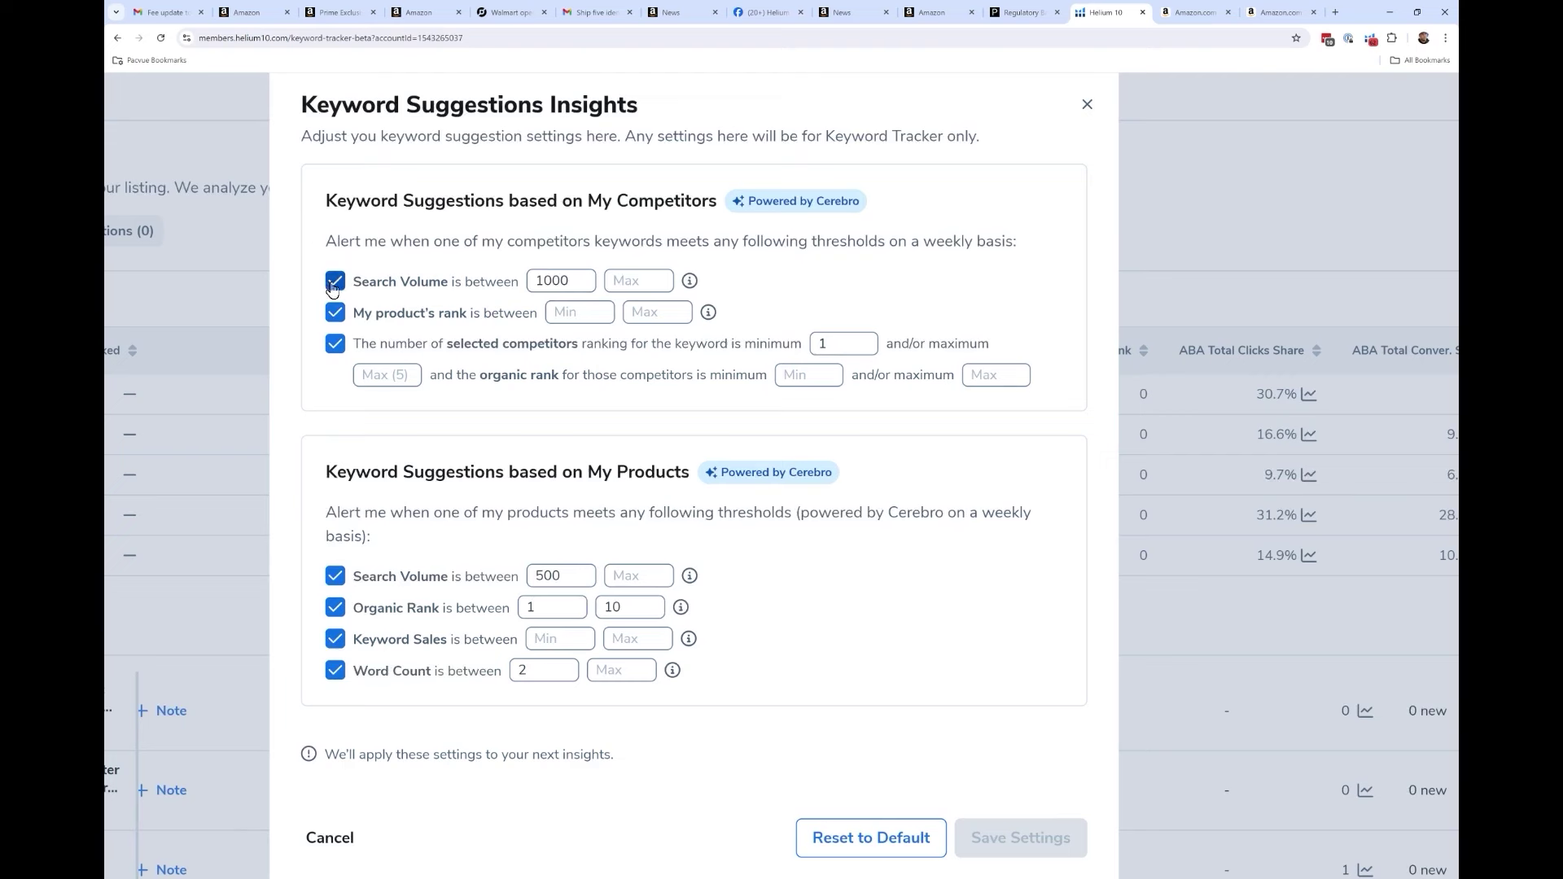
Set the competitor-based suggestion thresholds to a minimum search volume of 500 and an own product rank between 0 and 0
double_click(544, 281)
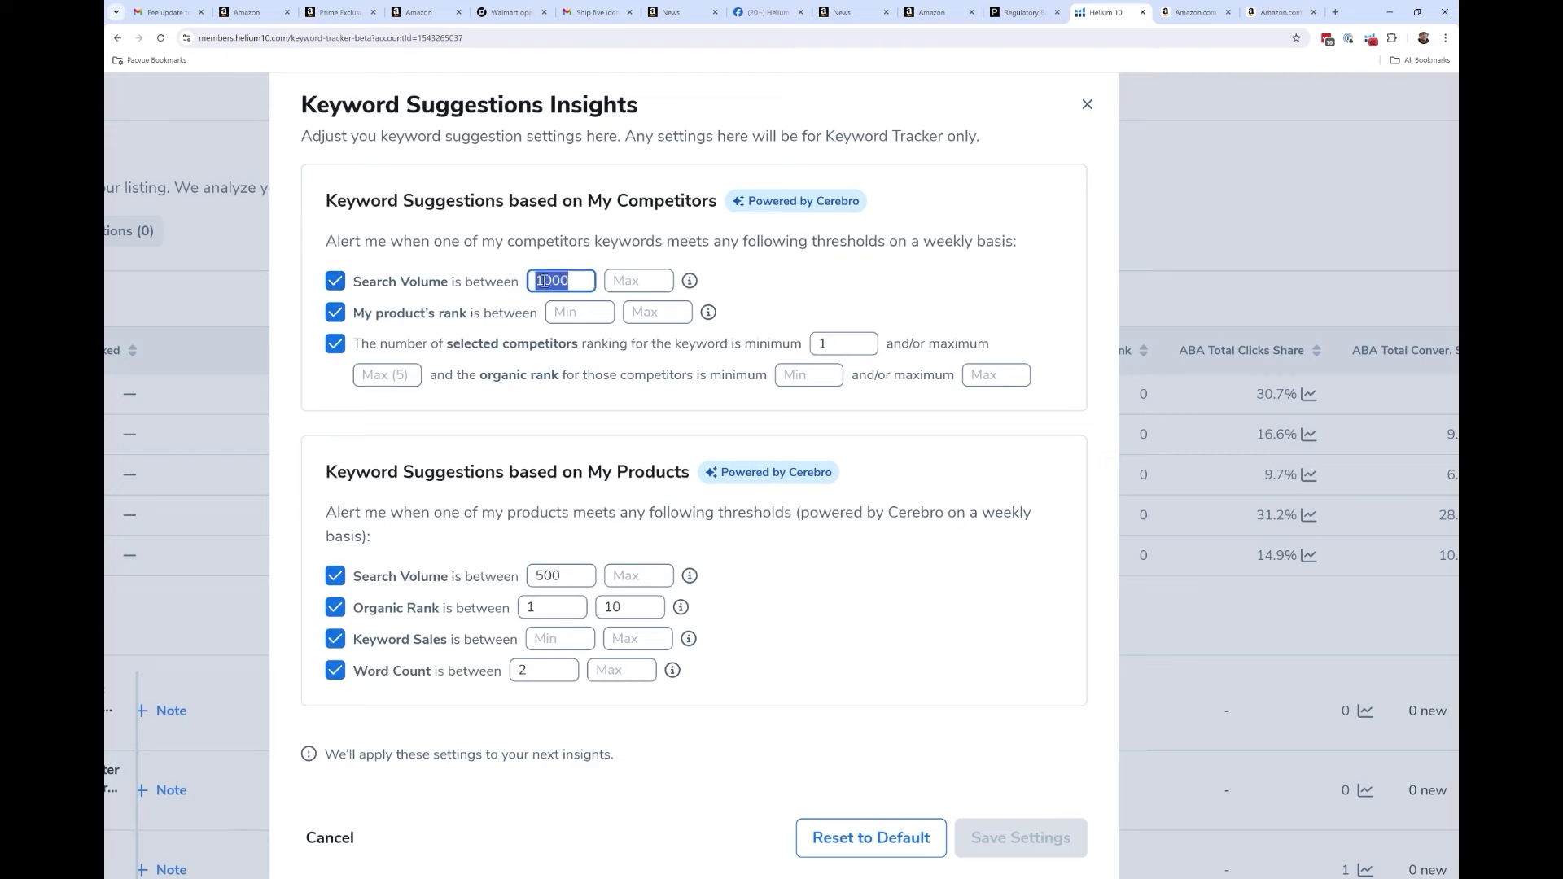
text(500)
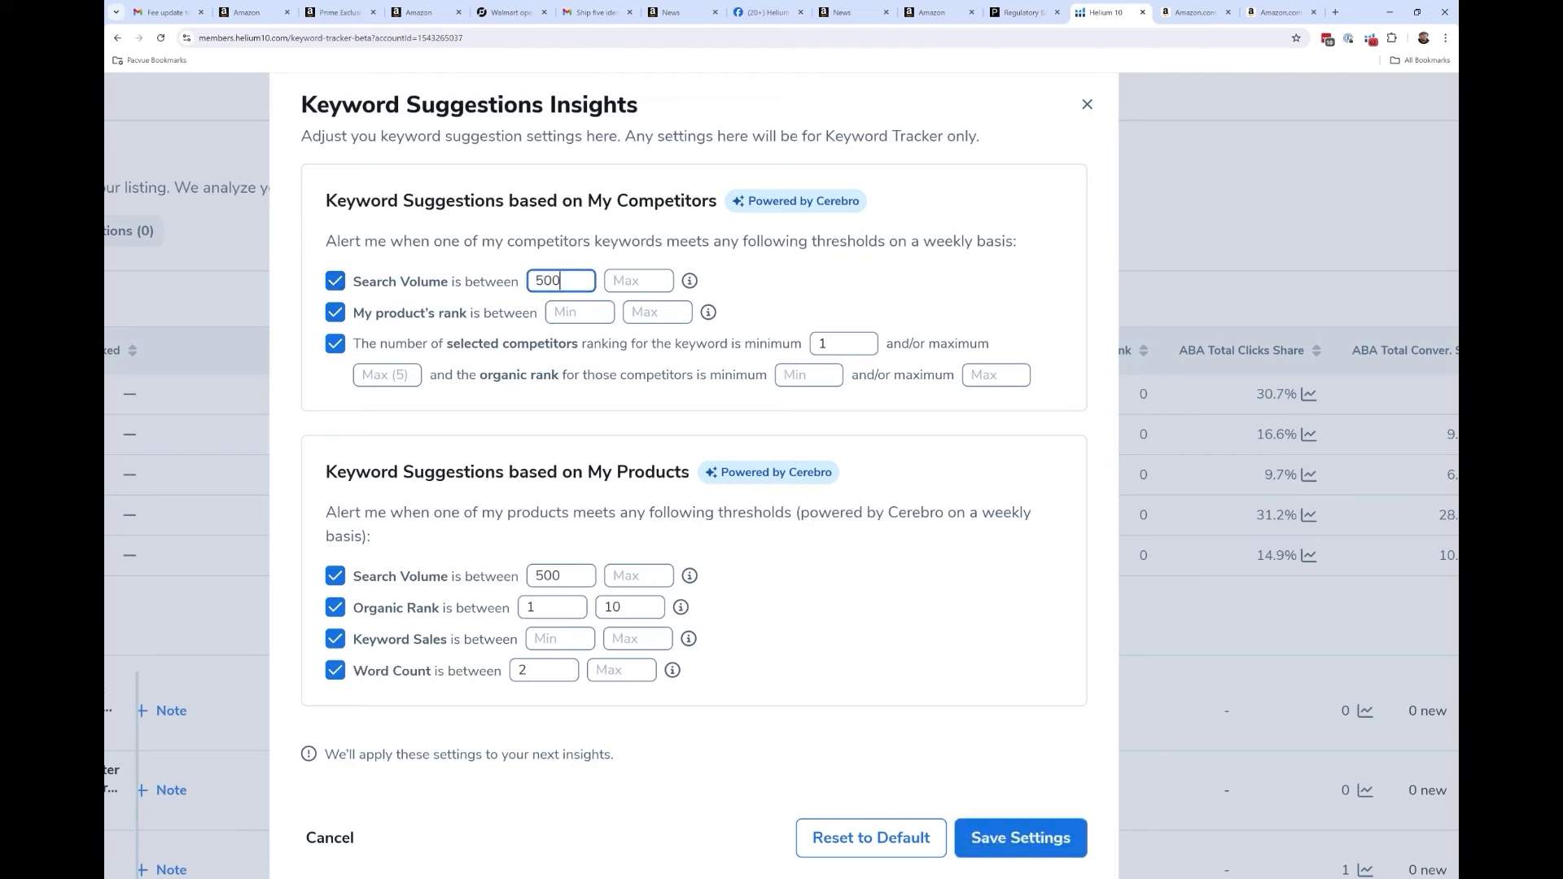
click(598, 317)
text(0)
click(655, 315)
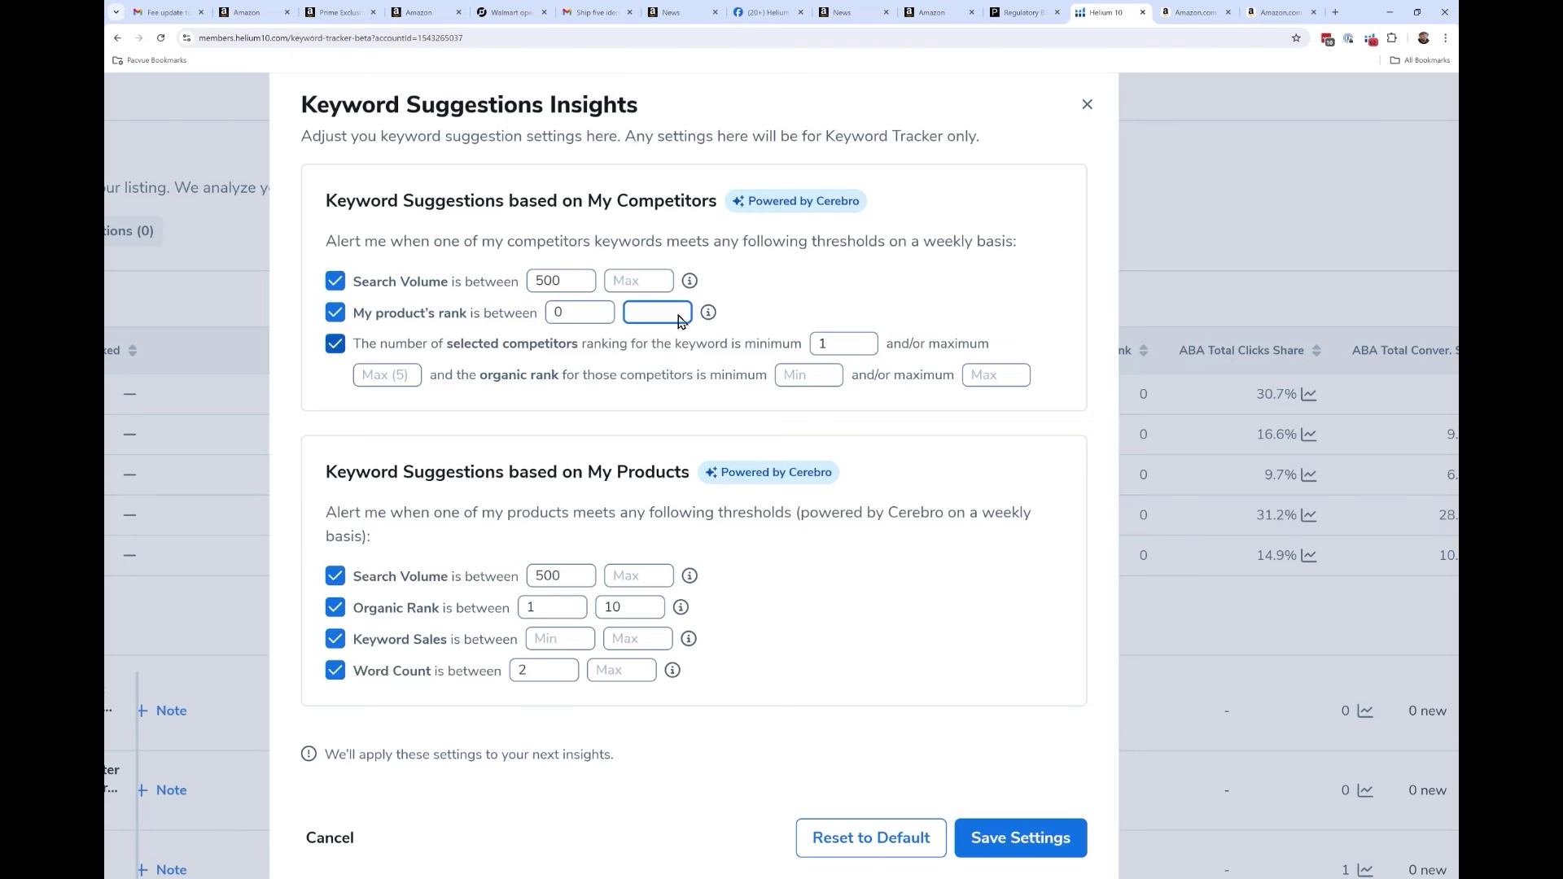
text(0)
Set the selected competitors' organic rank threshold to a minimum of 1 and a maximum of 20
click(793, 374)
text(1)
click(980, 373)
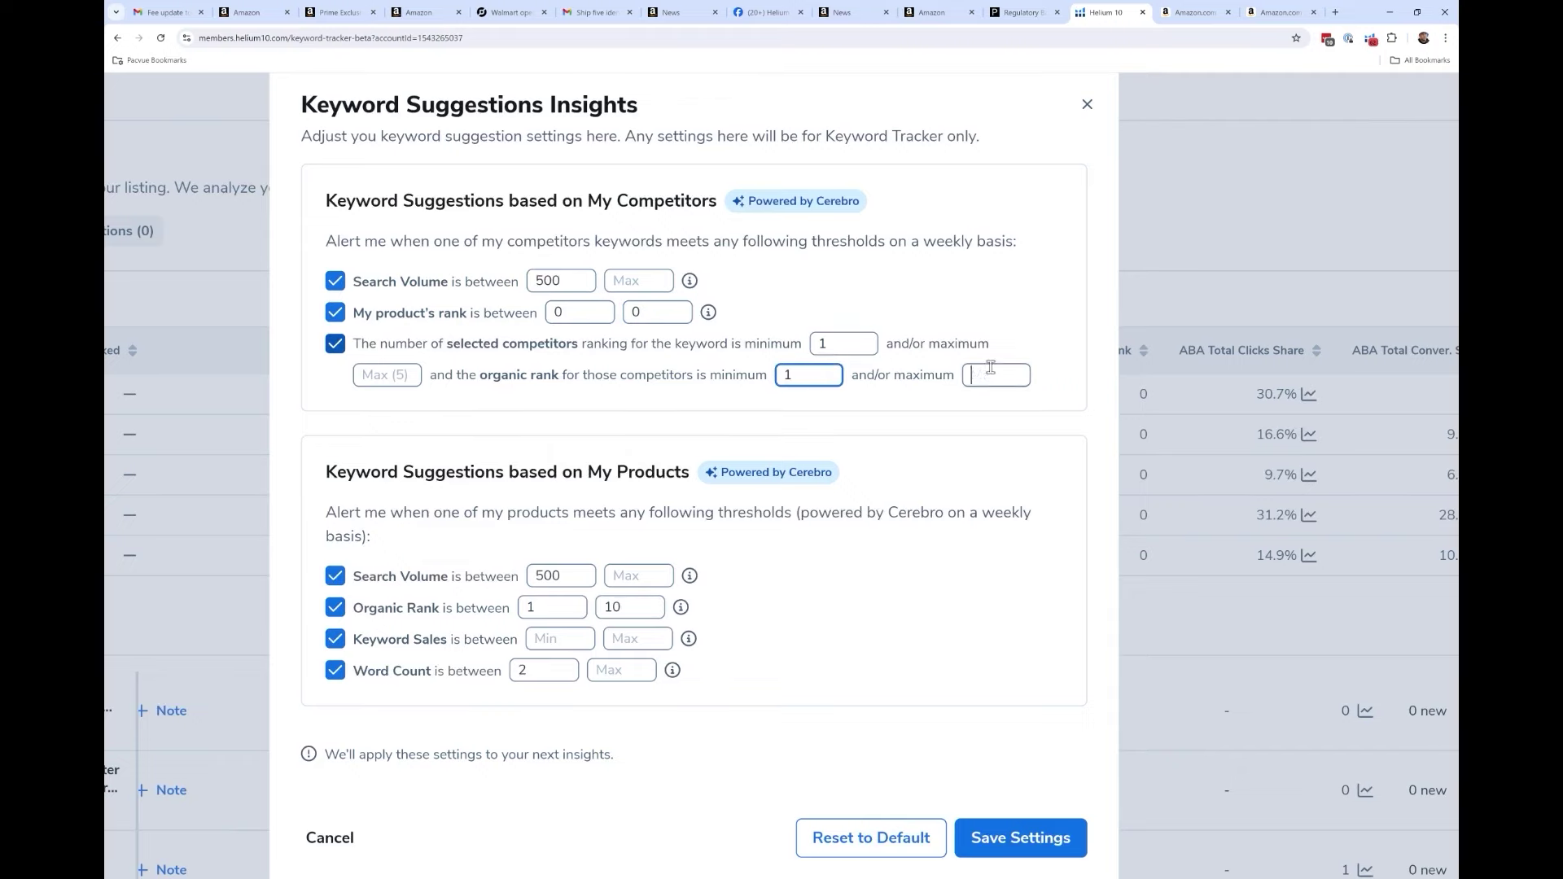
text(20)
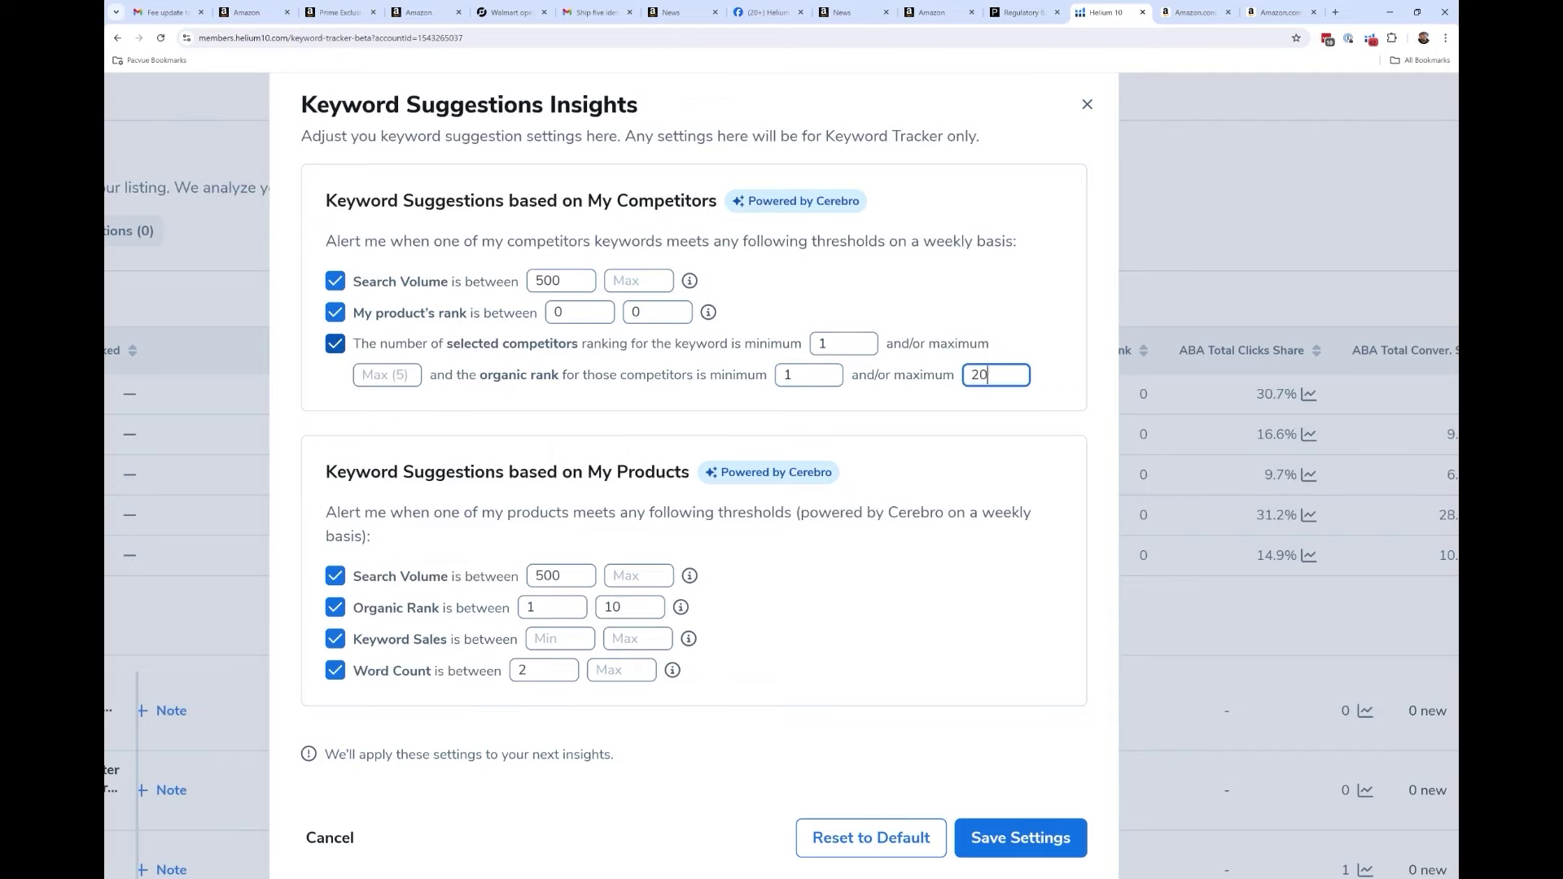
Review the product-based suggestion thresholds, try a maximum organic rank of 30, and close the settings without saving
scroll(868, 489, up, 5)
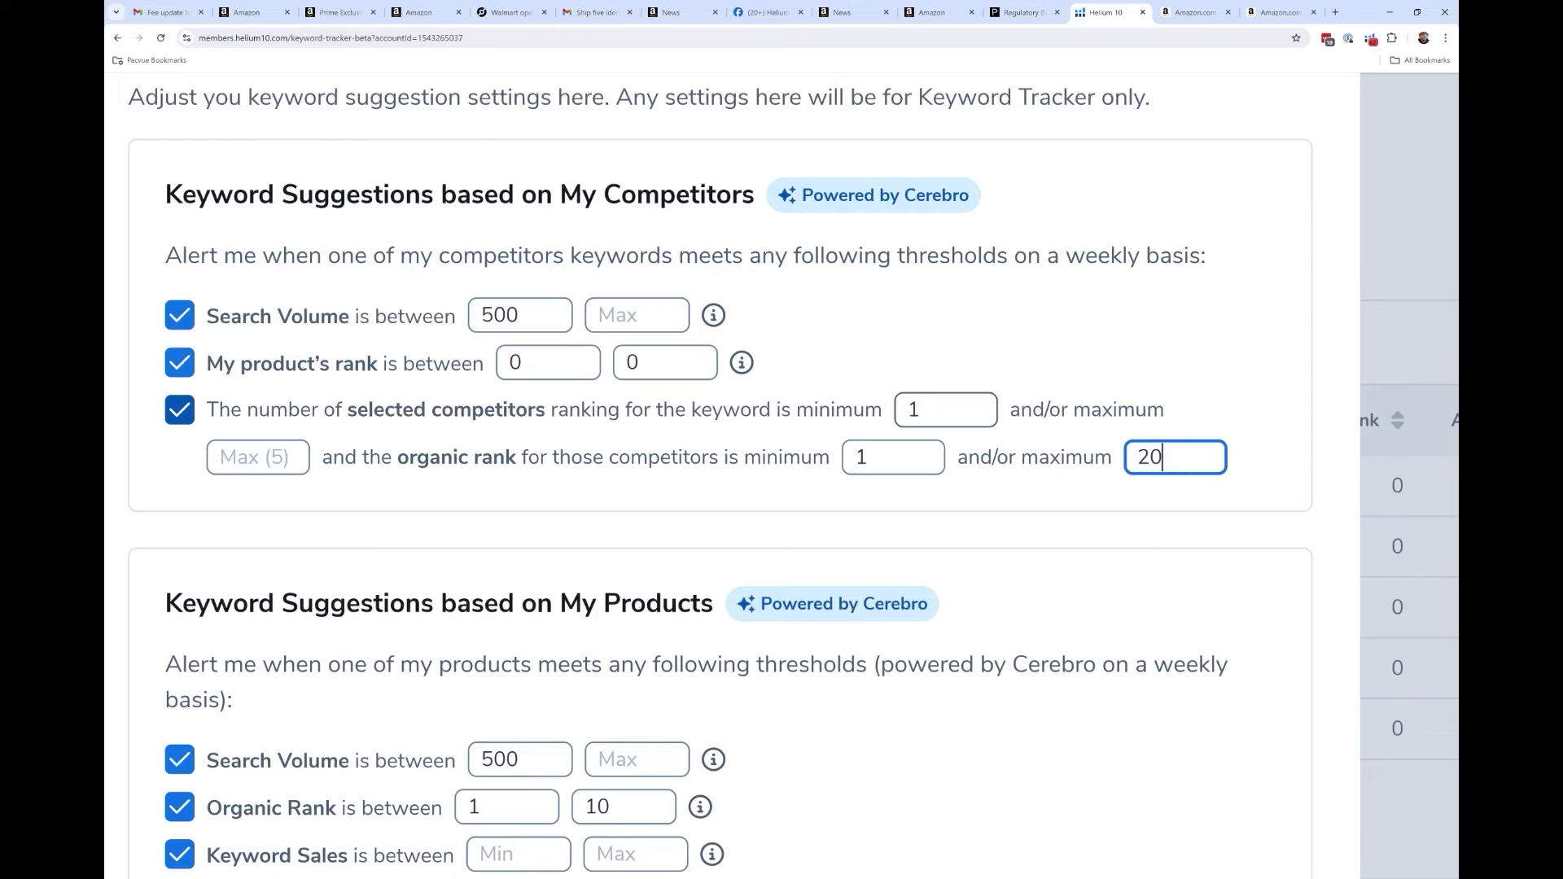
scroll(782, 477, down, 4)
scroll(781, 476, up, 3)
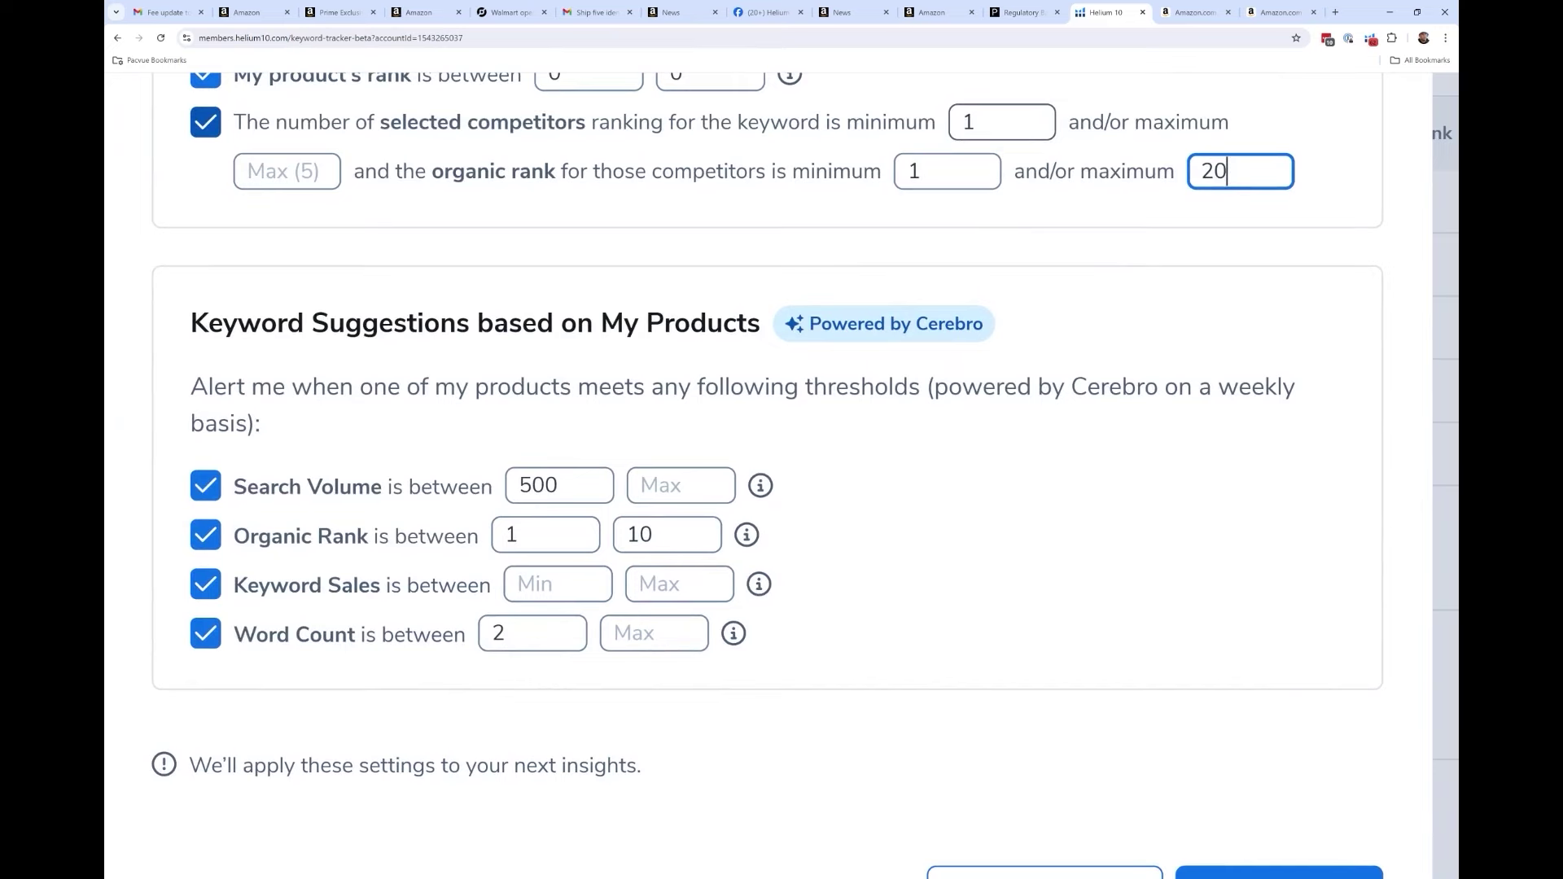
scroll(781, 476, up, 3)
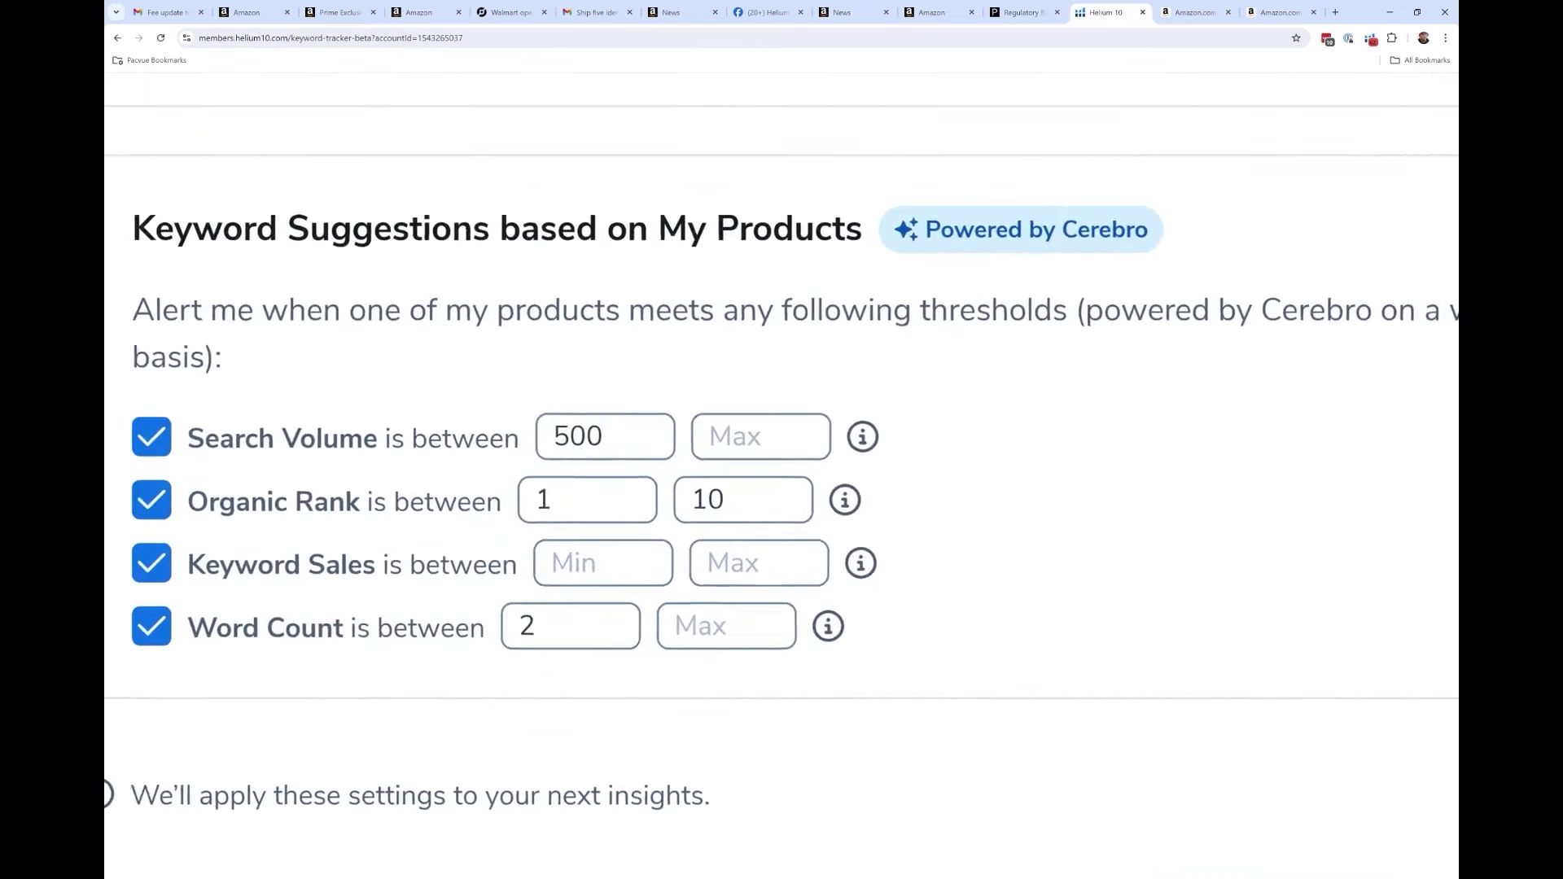
scroll(782, 476, left, 1)
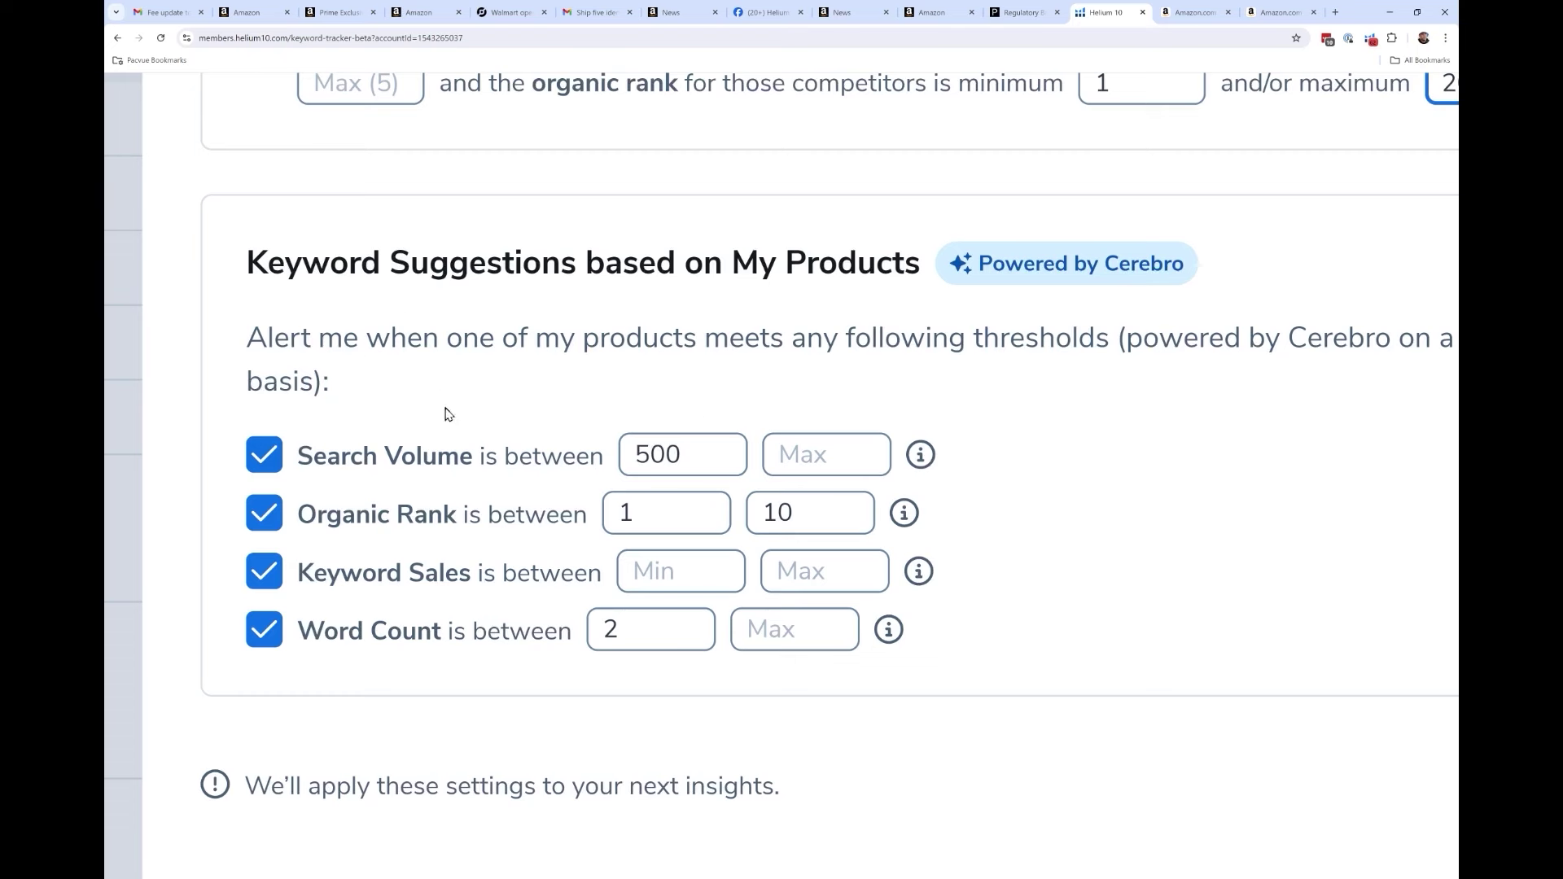
double_click(761, 500)
text(30)
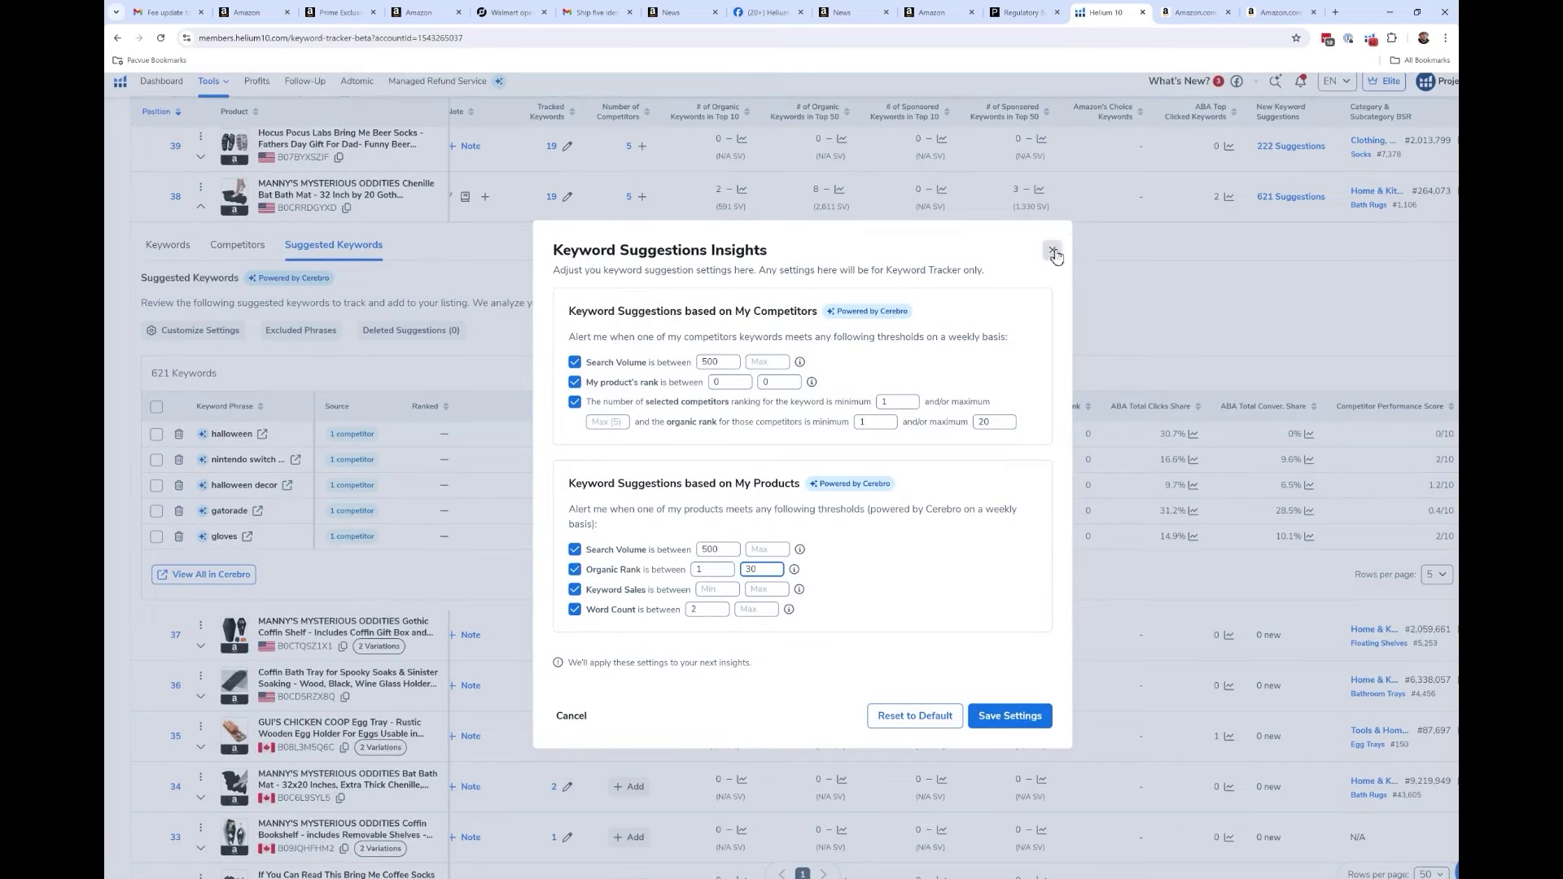
click(1053, 252)
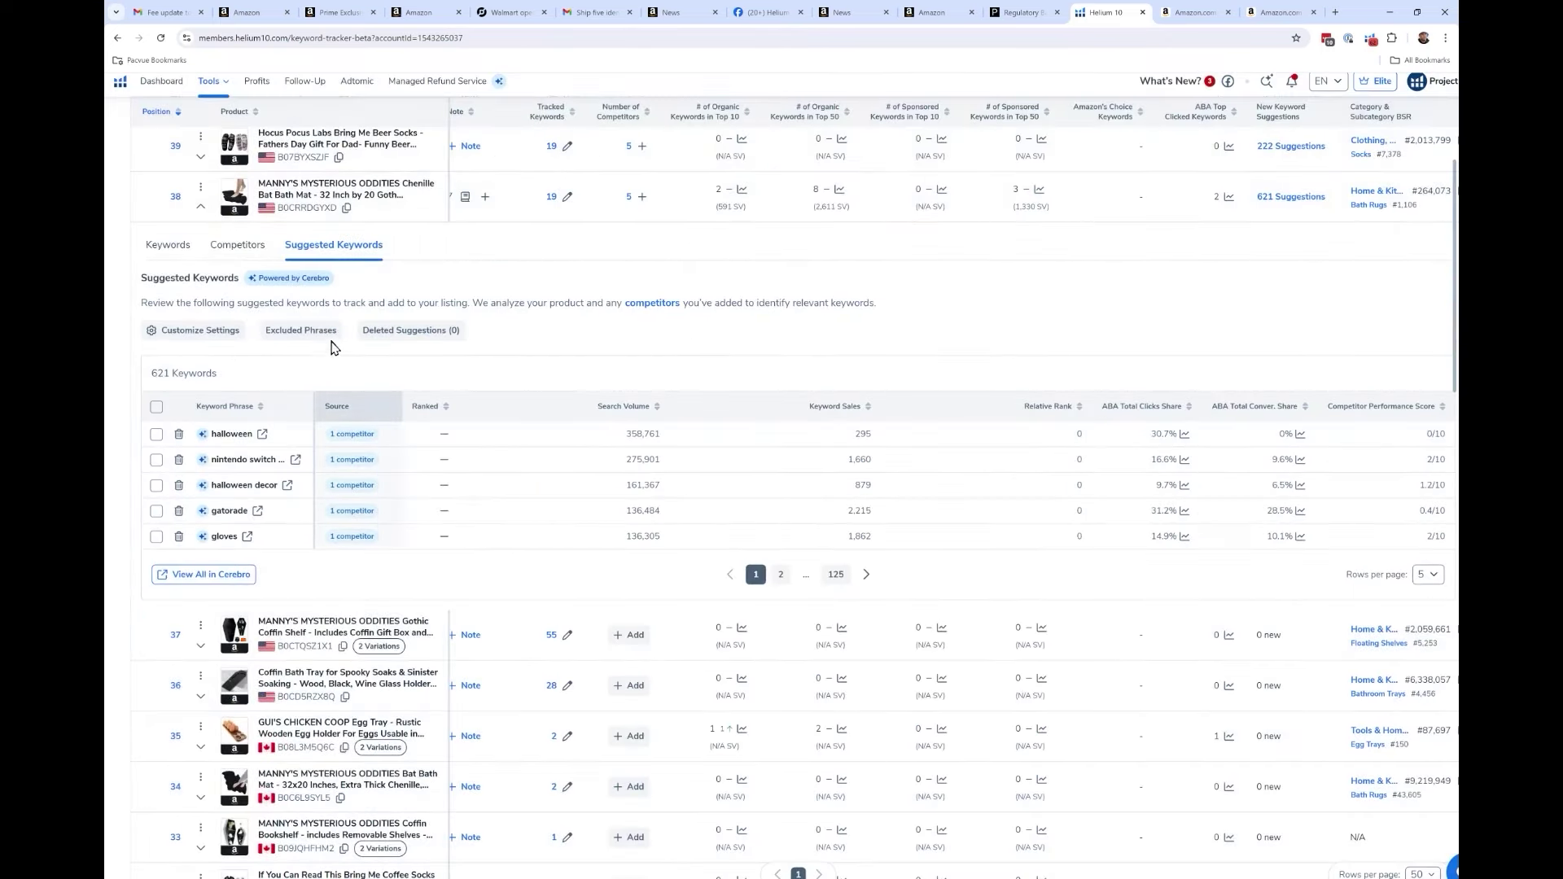
Look over the Bat Bath Mat's suggested keywords and their source and search volume columns
scroll(365, 339, up, 1)
scroll(641, 304, up, 5)
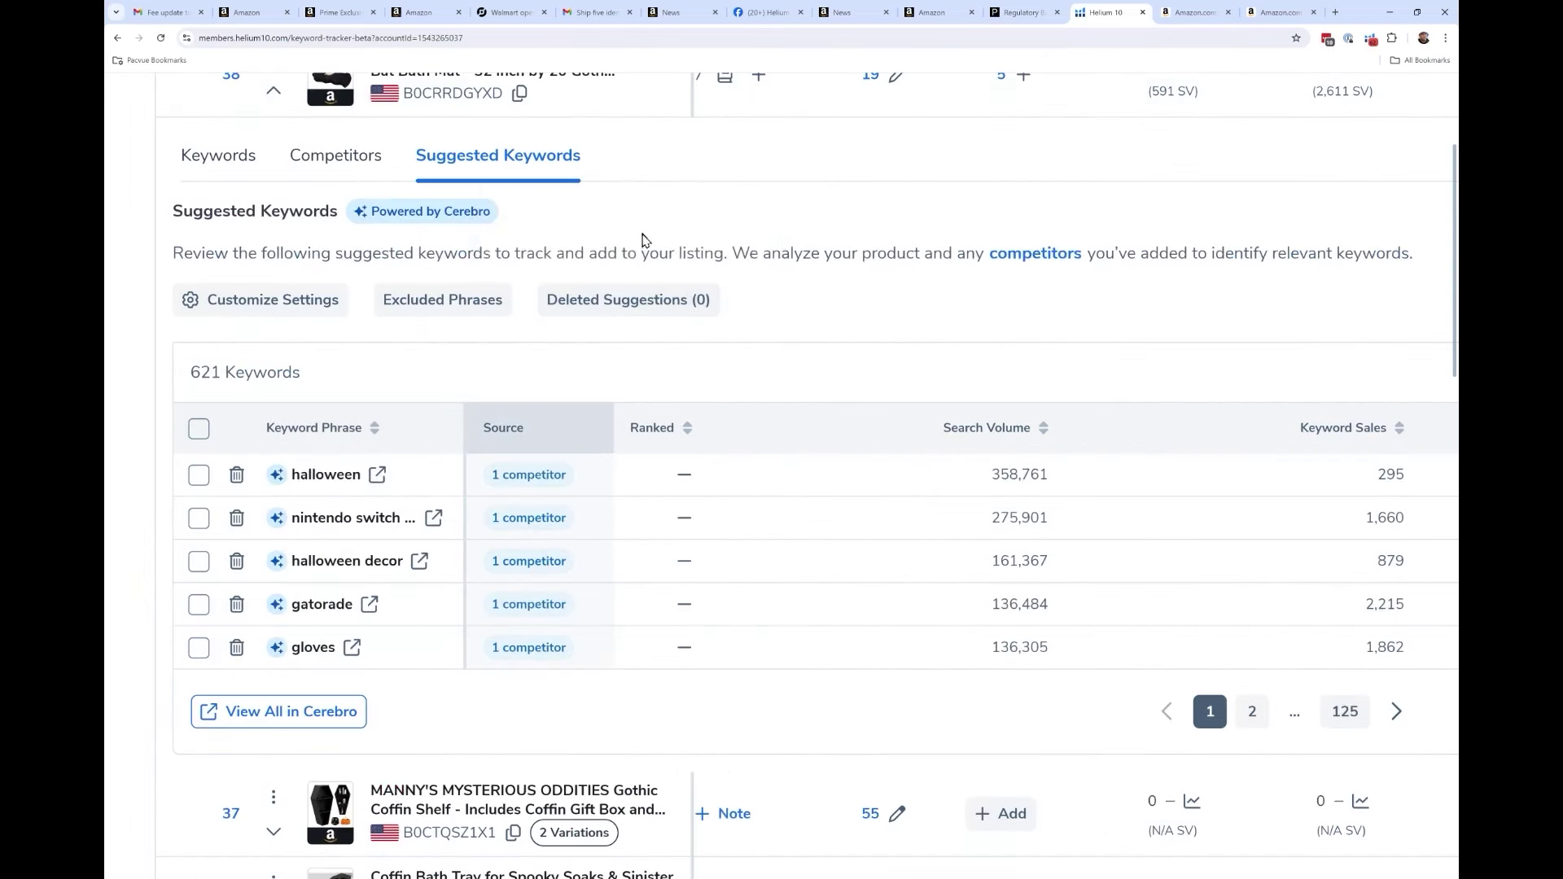
scroll(774, 215, up, 2)
scroll(561, 568, down, 1)
scroll(562, 568, down, 1)
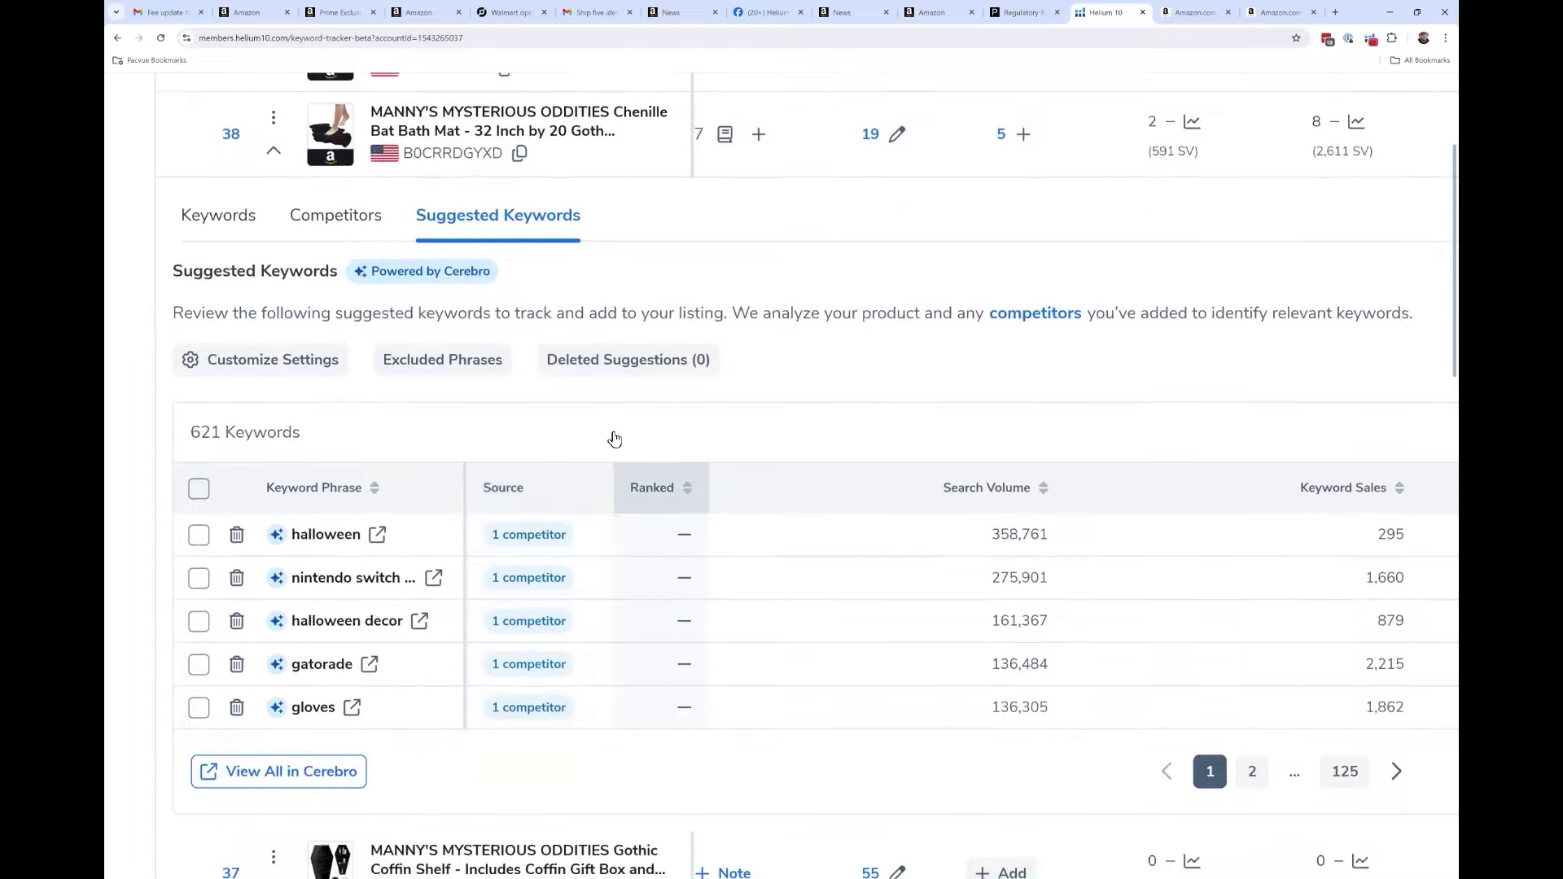